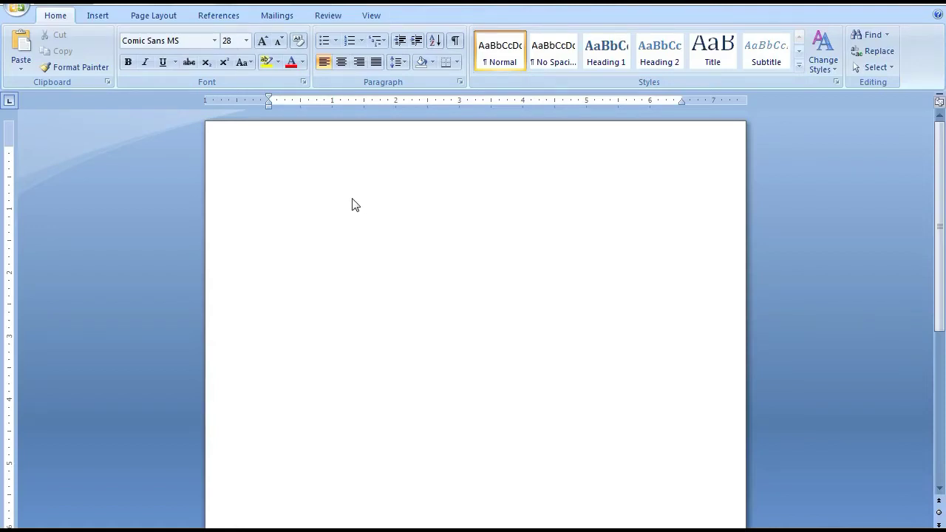
Step: Title the document THREAD CUTTING, GROOVING AND CANNED CYCLE and switch to the part-drawing document
{"action": "type", "text": "THREAD C"}
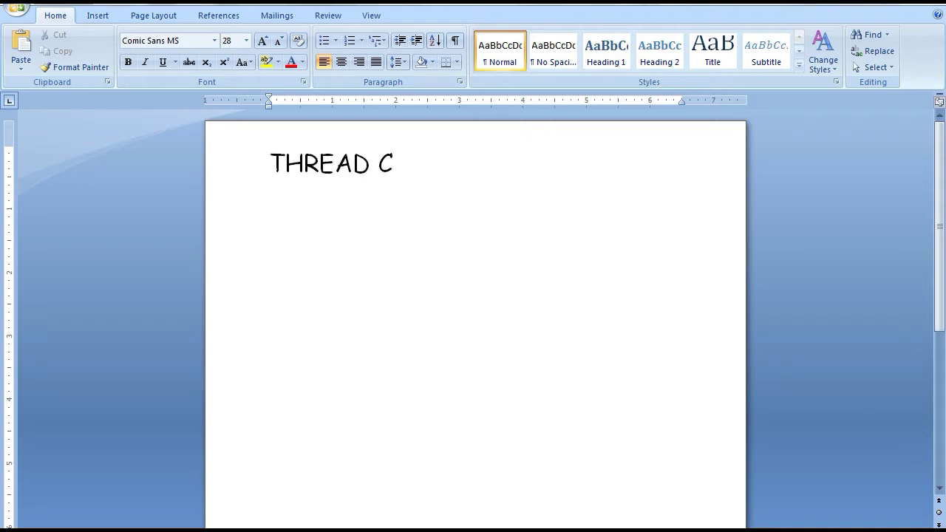
{"action": "type", "text": "UTTING, GROOVING AND C"}
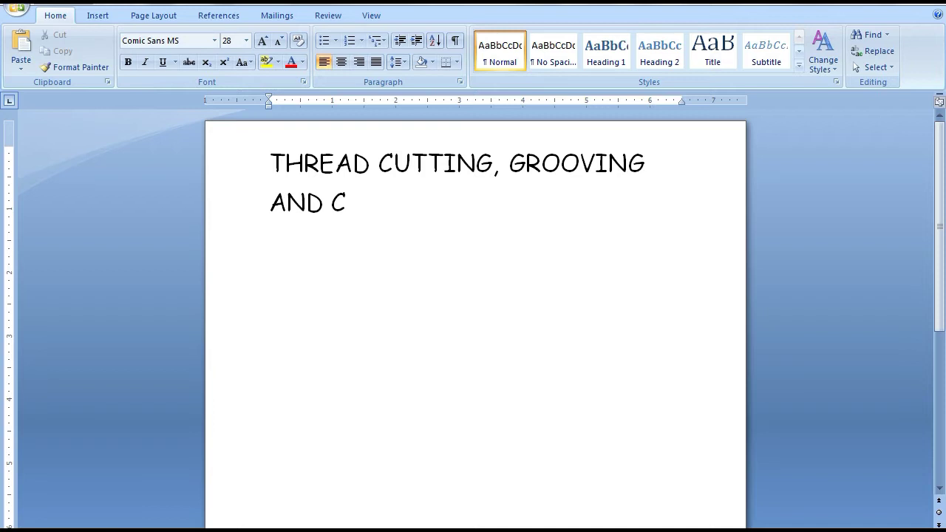
{"action": "type", "text": "ANNED CYCLE"}
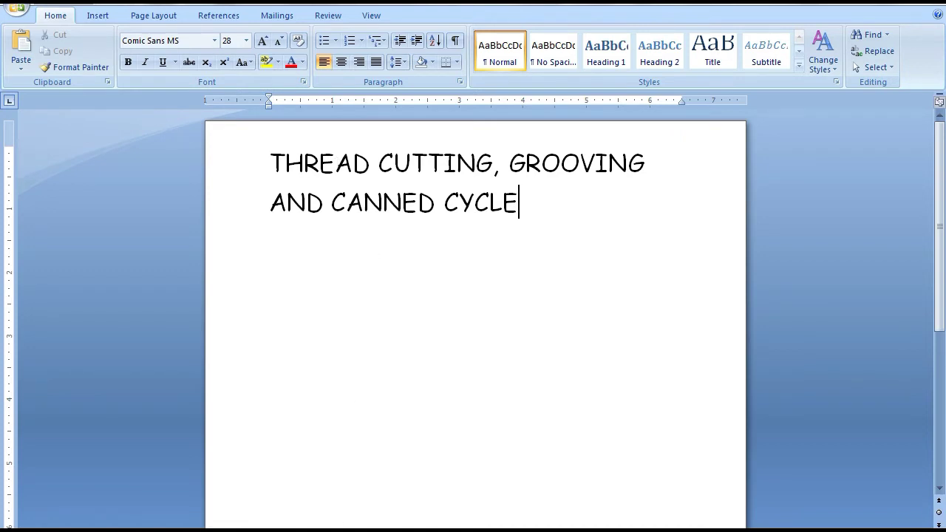
{"action": "left_click", "coordinate": [270, 520]}
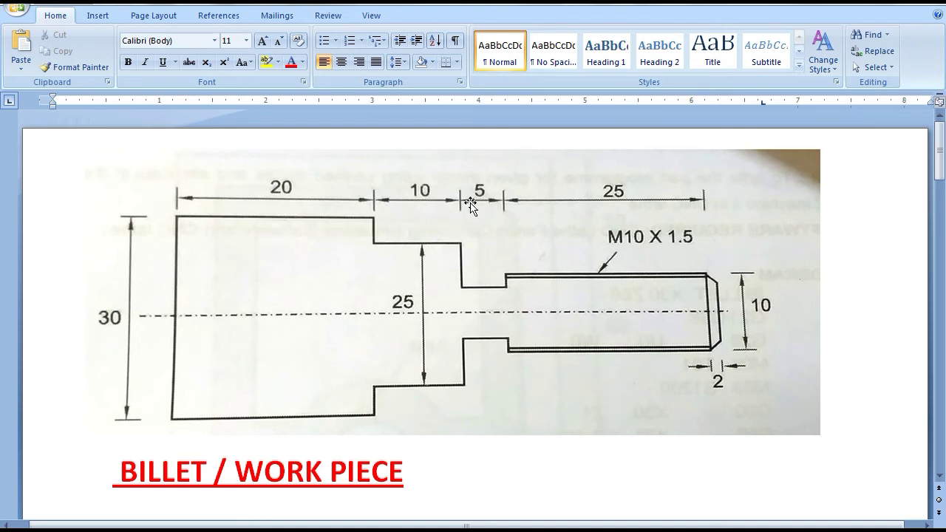
Step: Highlight the billet's diameter X=30 and length Z=60 labels
{"action": "scroll", "coordinate": [451, 325], "scroll_direction": "down", "scroll_amount": 8}
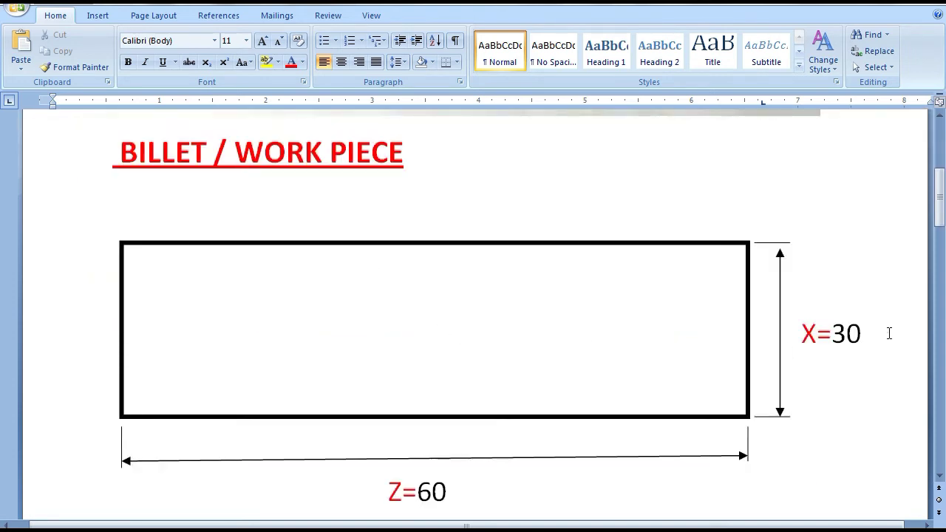
{"action": "left_click_drag", "start_coordinate": [802, 335], "coordinate": [862, 333]}
{"action": "left_click", "coordinate": [401, 490]}
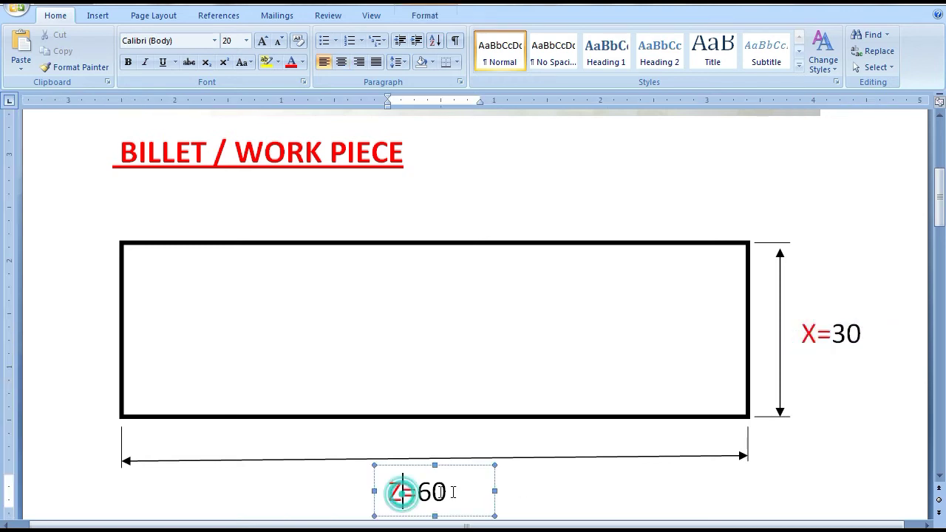
{"action": "left_click_drag", "start_coordinate": [467, 491], "coordinate": [388, 492]}
{"action": "left_click", "coordinate": [289, 493]}
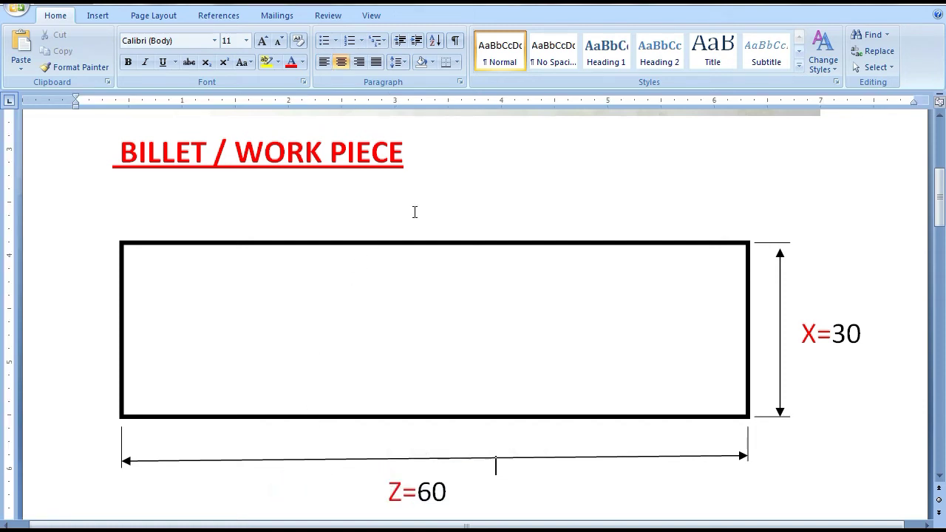
Step: Scroll to the STEP 1 STEP TURNING section and select its heading
{"action": "scroll", "coordinate": [386, 261], "scroll_direction": "down", "scroll_amount": 7}
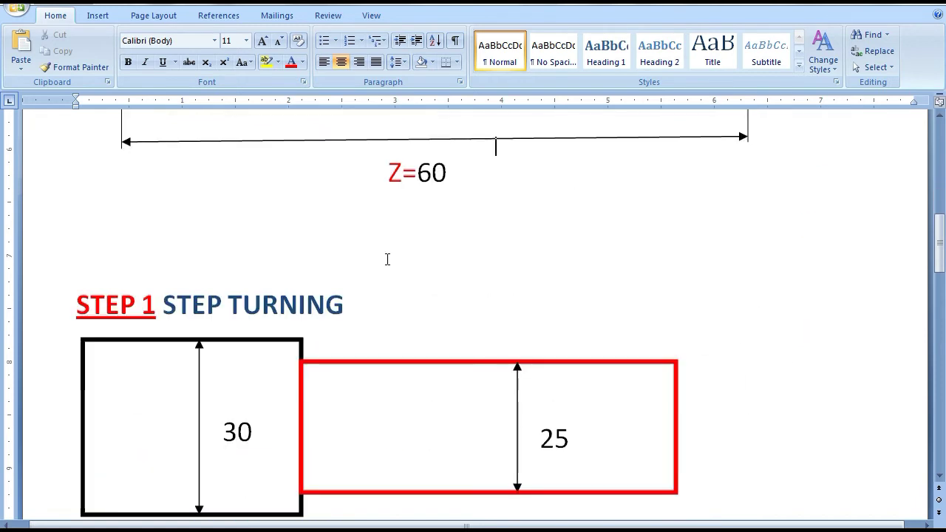
{"action": "left_click", "coordinate": [66, 309]}
{"action": "left_click", "coordinate": [439, 315]}
{"action": "scroll", "coordinate": [518, 451], "scroll_direction": "down", "scroll_amount": 2}
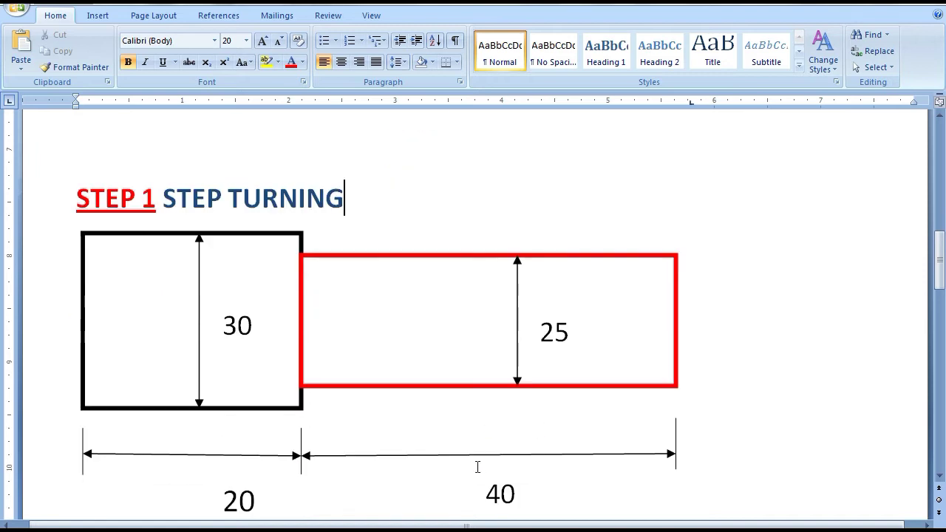
{"action": "left_click", "coordinate": [534, 487]}
{"action": "scroll", "coordinate": [495, 341], "scroll_direction": "up", "scroll_amount": 14}
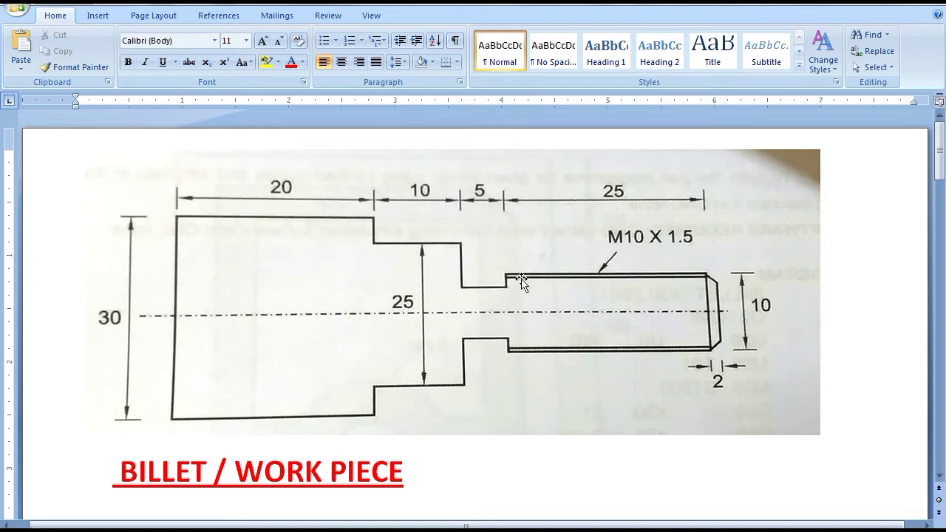
Step: Highlight the STEP 1 section's 40 length and 25 diameter labels
{"action": "scroll", "coordinate": [561, 382], "scroll_direction": "down", "scroll_amount": 15}
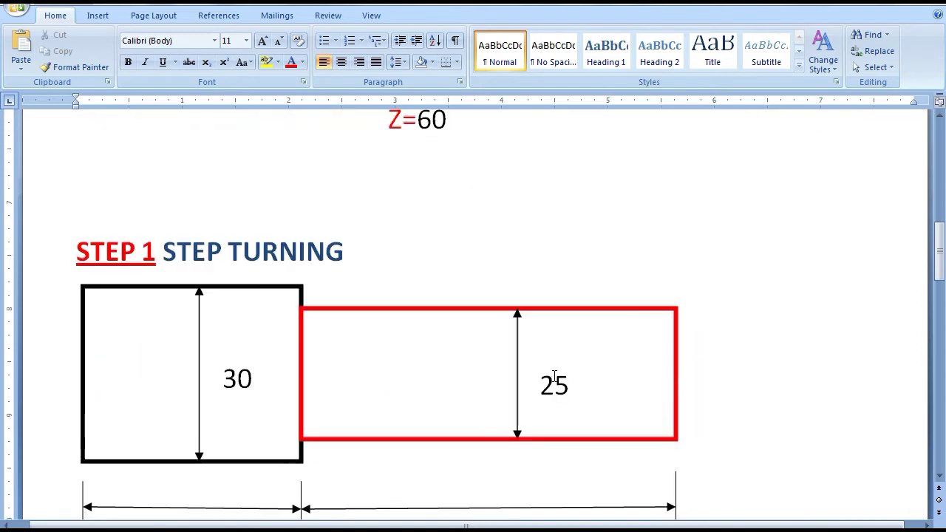
{"action": "left_click", "coordinate": [534, 381]}
{"action": "left_click_drag", "start_coordinate": [535, 381], "coordinate": [562, 273]}
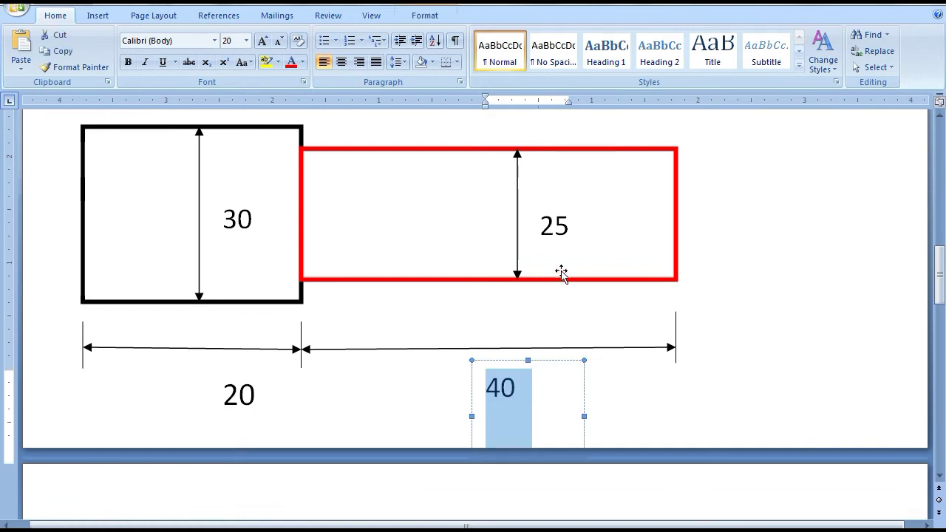
{"action": "left_click", "coordinate": [566, 216]}
{"action": "double_click", "coordinate": [563, 224]}
{"action": "left_click", "coordinate": [809, 243]}
{"action": "scroll", "coordinate": [722, 268], "scroll_direction": "up", "scroll_amount": 3}
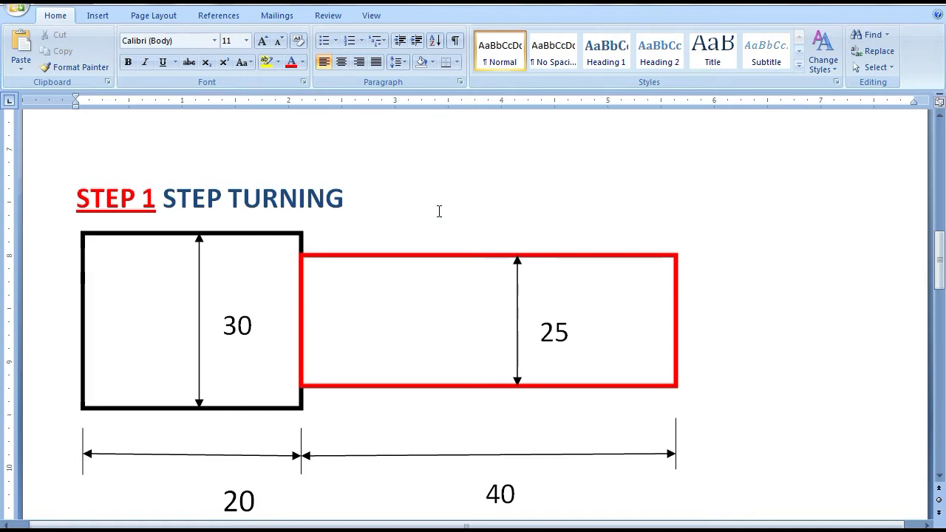
Step: Select the STEP 2 STEP TURNING heading above the 10-diameter, 30-long end section
{"action": "scroll", "coordinate": [439, 211], "scroll_direction": "down", "scroll_amount": 10}
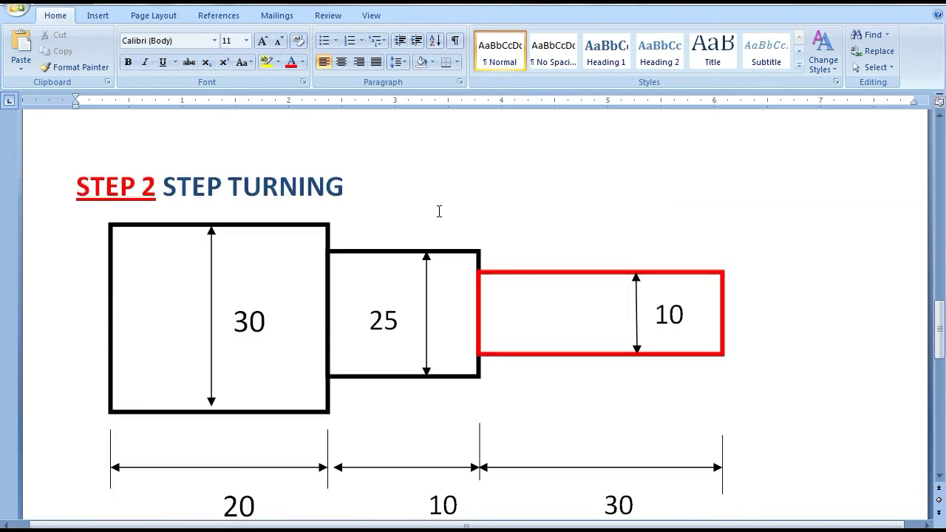
{"action": "scroll", "coordinate": [346, 211], "scroll_direction": "down", "scroll_amount": 1}
{"action": "scroll", "coordinate": [268, 173], "scroll_direction": "up", "scroll_amount": 1}
{"action": "left_click", "coordinate": [75, 185]}
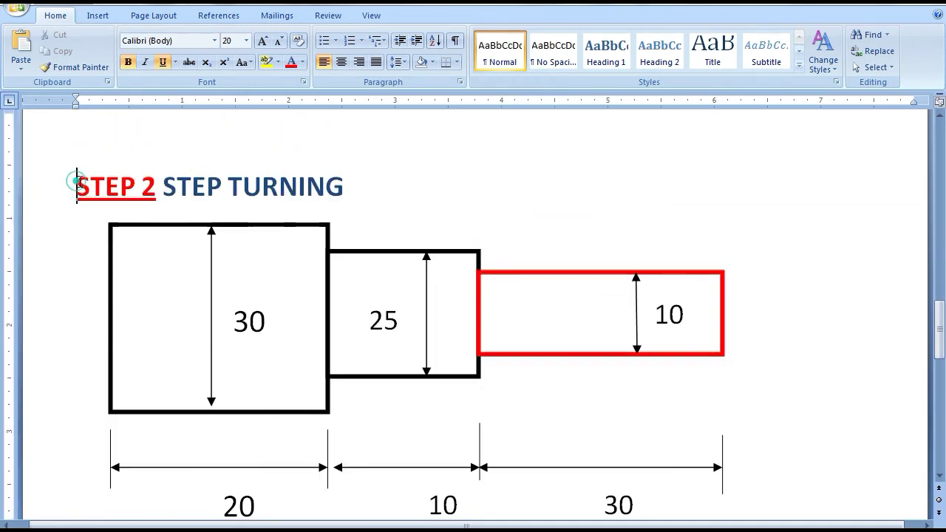
{"action": "left_click_drag", "start_coordinate": [346, 182], "coordinate": [84, 186]}
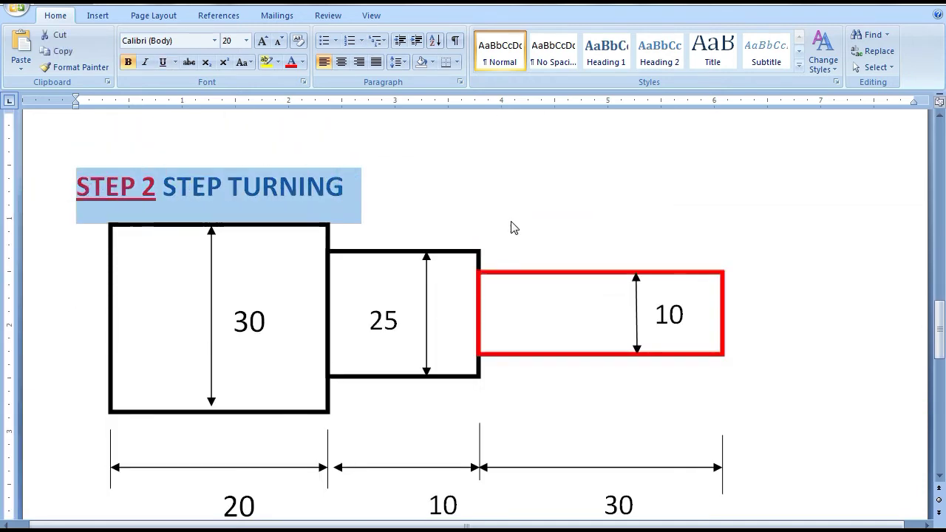
{"action": "left_click", "coordinate": [511, 226]}
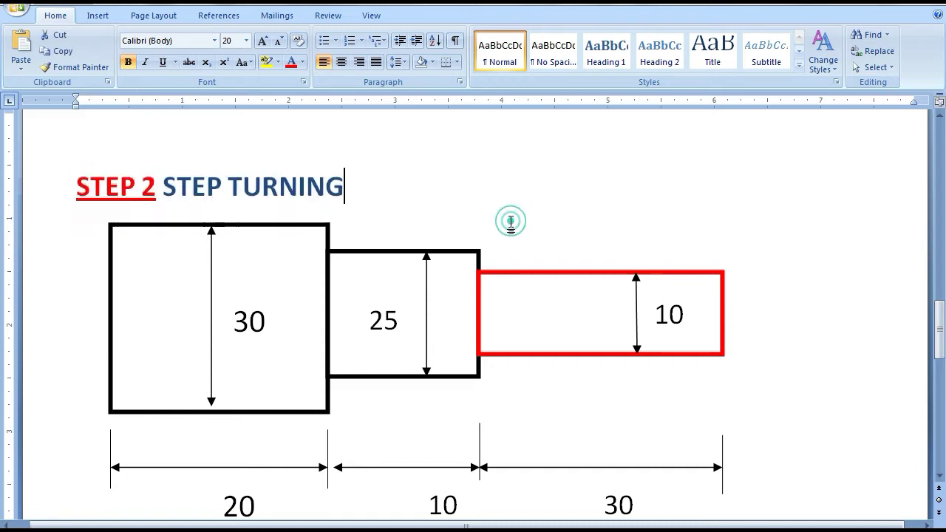
{"action": "scroll", "coordinate": [423, 448], "scroll_direction": "down", "scroll_amount": 1}
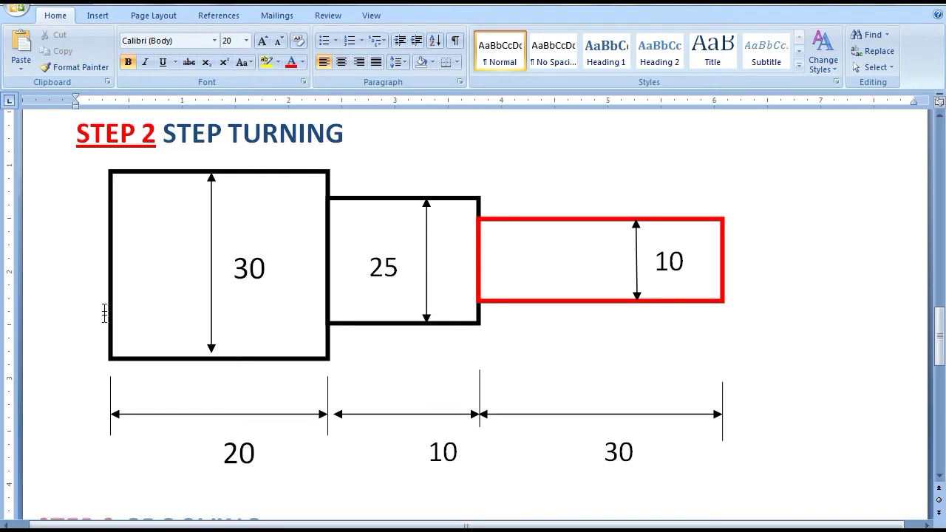
Step: Select the STEP 3 GROOVING heading and the groove diameter 8 and width 5 labels
{"action": "scroll", "coordinate": [792, 328], "scroll_direction": "down", "scroll_amount": 10}
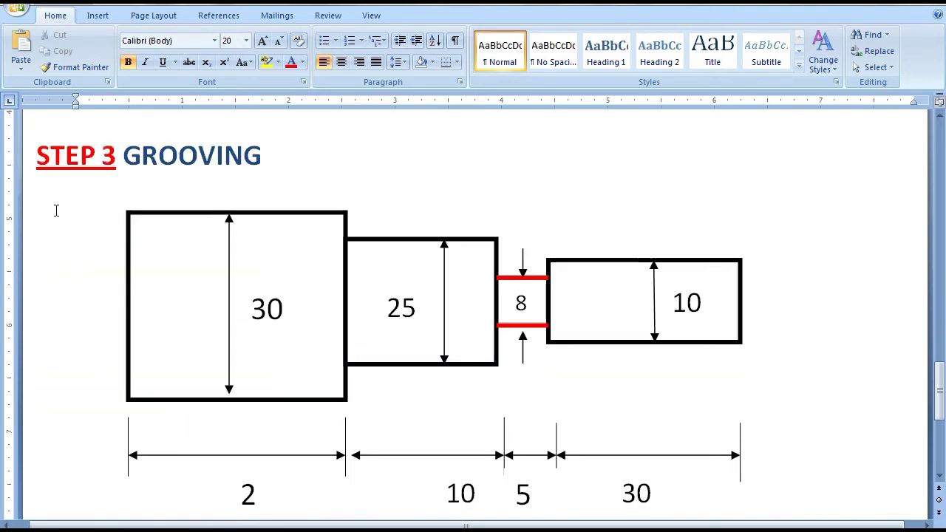
{"action": "left_click_drag", "start_coordinate": [278, 155], "coordinate": [37, 156]}
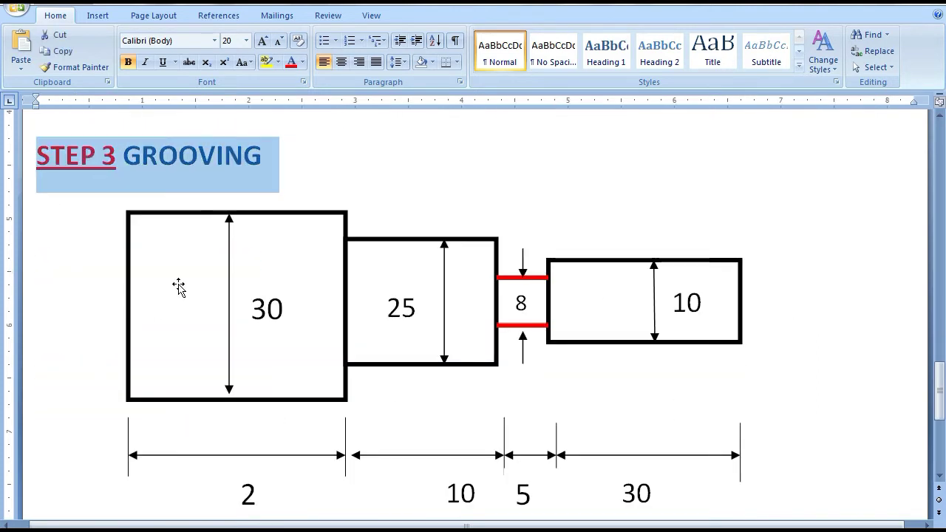
{"action": "left_click", "coordinate": [98, 247]}
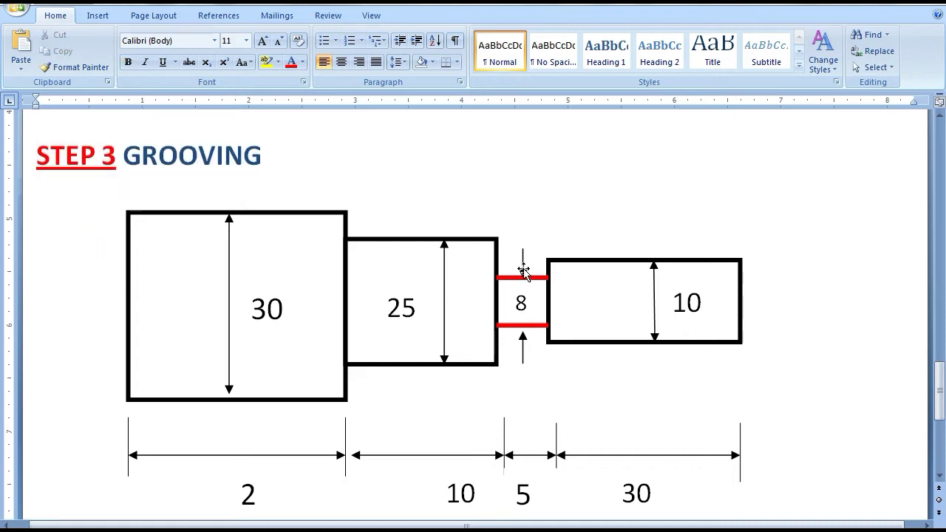
{"action": "double_click", "coordinate": [521, 301]}
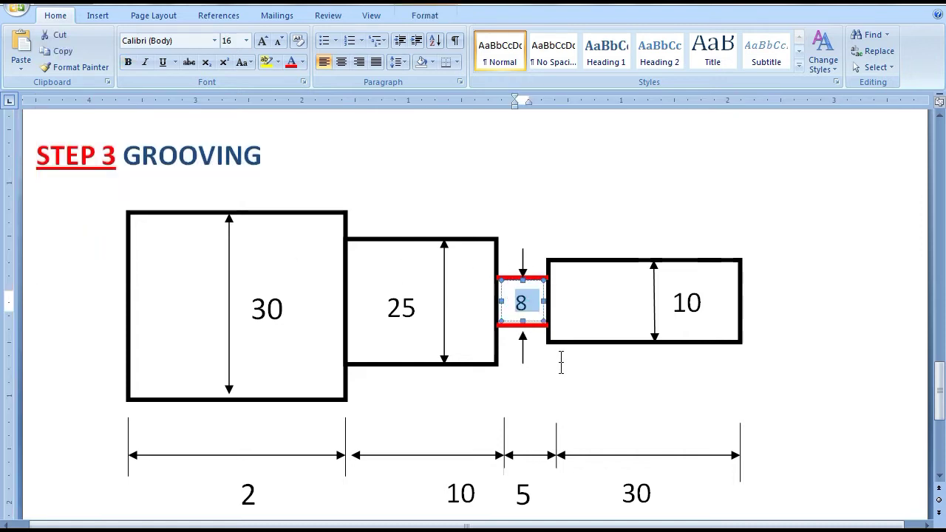
{"action": "double_click", "coordinate": [536, 493]}
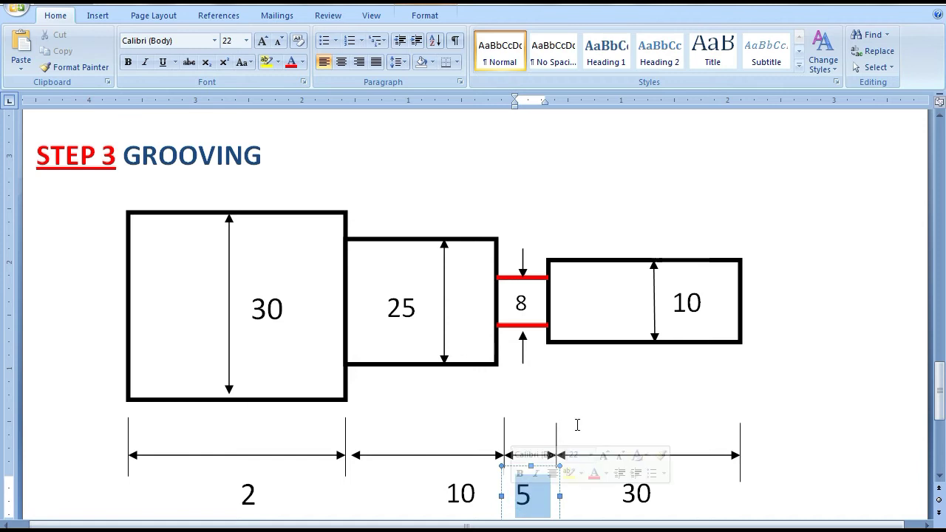
{"action": "left_click", "coordinate": [597, 397]}
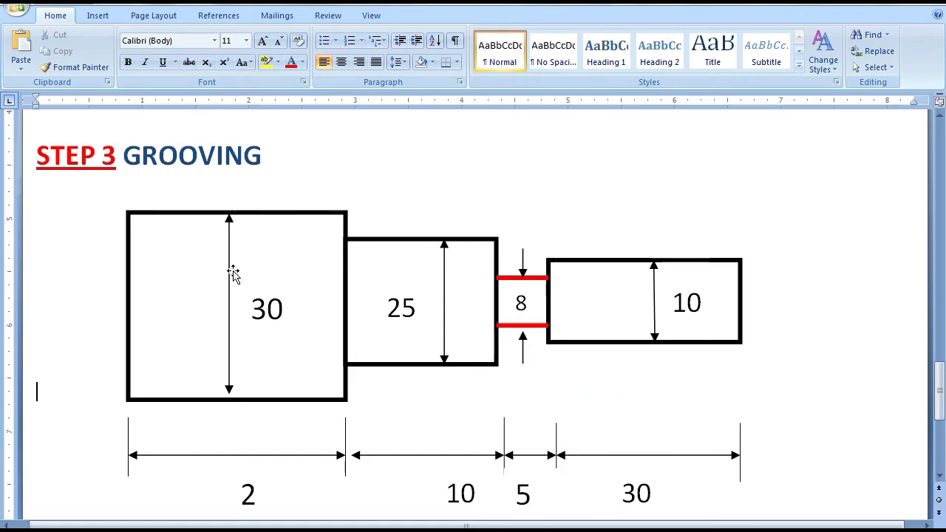
Step: Find the STEP 4 THREAD CUTTING heading, then return to the titled program document
{"action": "scroll", "coordinate": [233, 274], "scroll_direction": "down", "scroll_amount": 8}
{"action": "left_click_drag", "start_coordinate": [370, 216], "coordinate": [164, 215]}
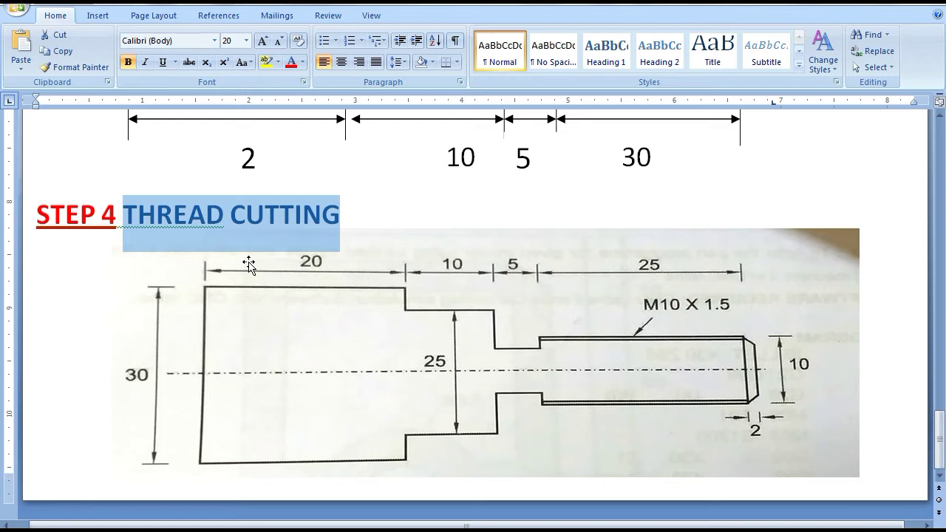
{"action": "scroll", "coordinate": [248, 263], "scroll_direction": "up", "scroll_amount": 20}
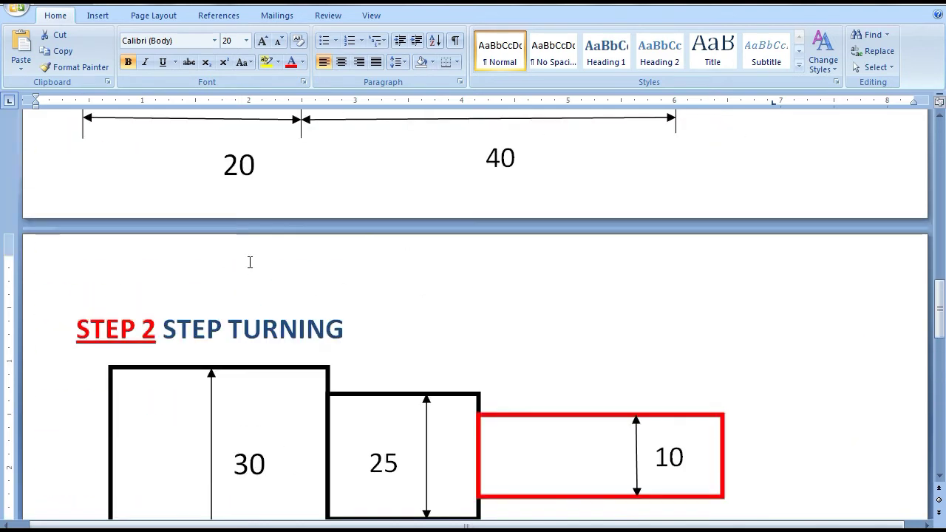
{"action": "scroll", "coordinate": [249, 264], "scroll_direction": "up", "scroll_amount": 4}
{"action": "scroll", "coordinate": [249, 264], "scroll_direction": "down", "scroll_amount": 10}
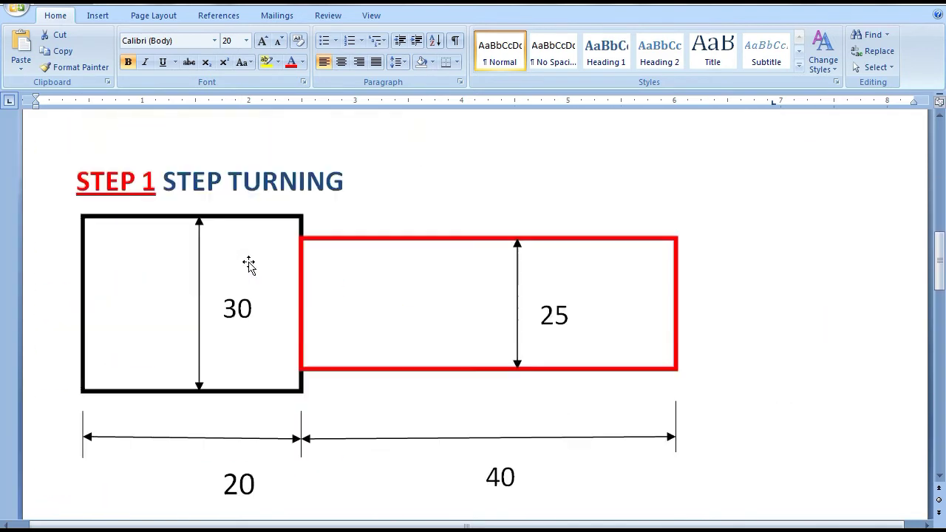
{"action": "scroll", "coordinate": [283, 457], "scroll_direction": "up", "scroll_amount": 4}
{"action": "scroll", "coordinate": [352, 387], "scroll_direction": "down", "scroll_amount": 15}
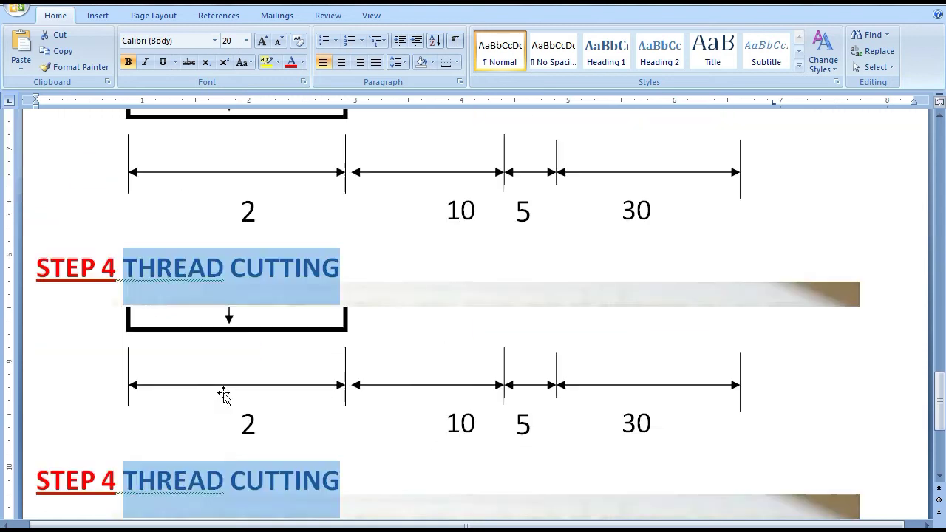
{"action": "left_click", "coordinate": [370, 473]}
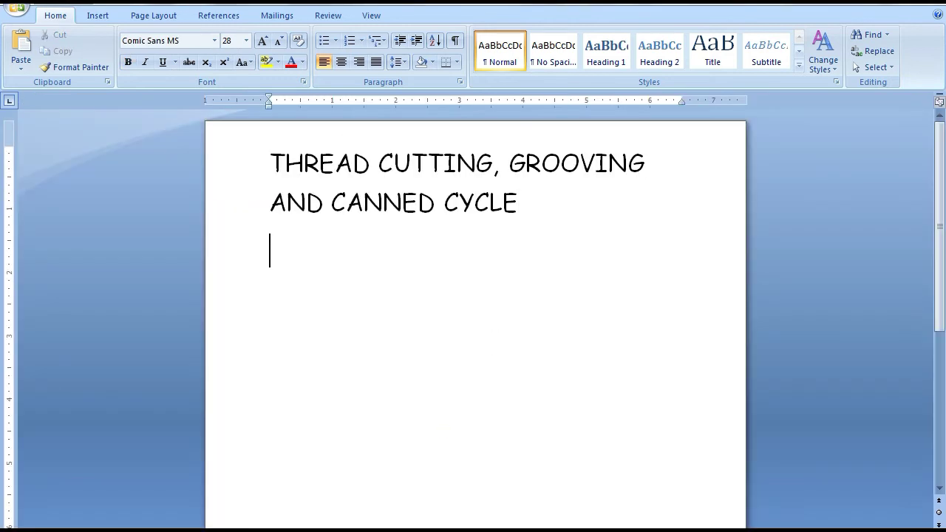
Step: Type the program header O1004, G21 G98, G28 U0 W0, M06 T01, M03 S1500, G00 X30 Z1
{"action": "type", "text": "O1004 "}
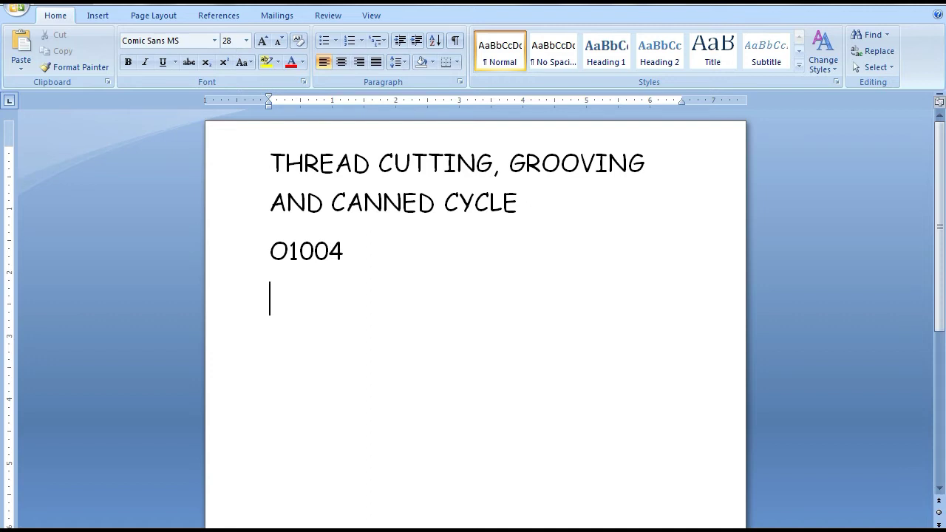
{"action": "type", "text": "G21 G98"}
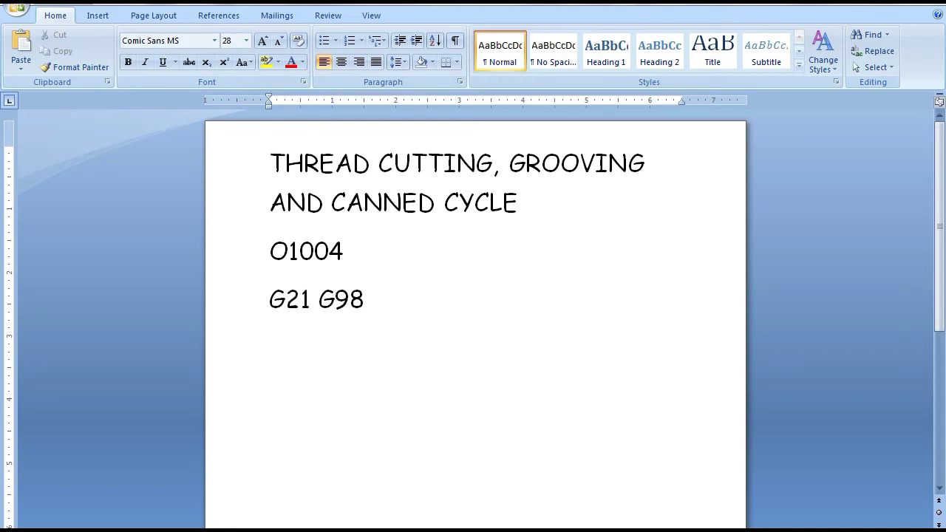
{"action": "type", "text": " G28 U0 W0"}
{"action": "key", "text": "Return"}
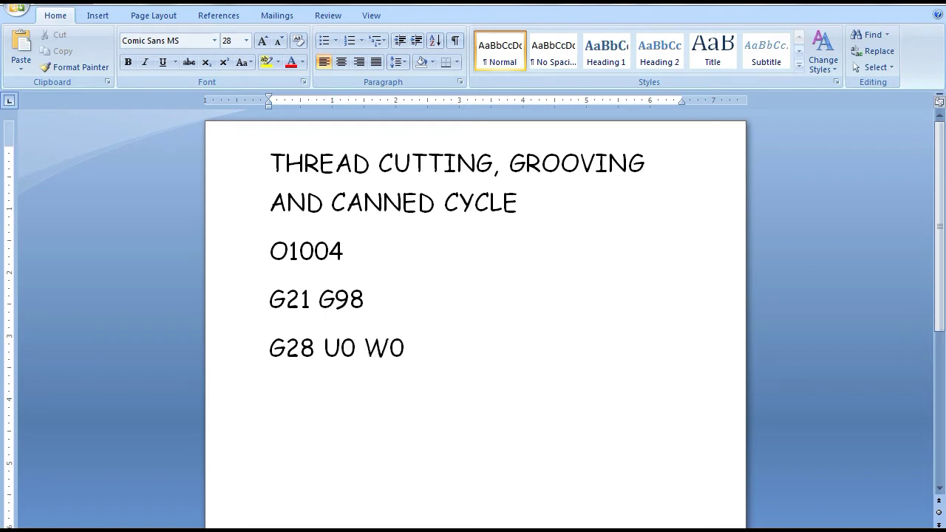
{"action": "type", "text": "M06 T01"}
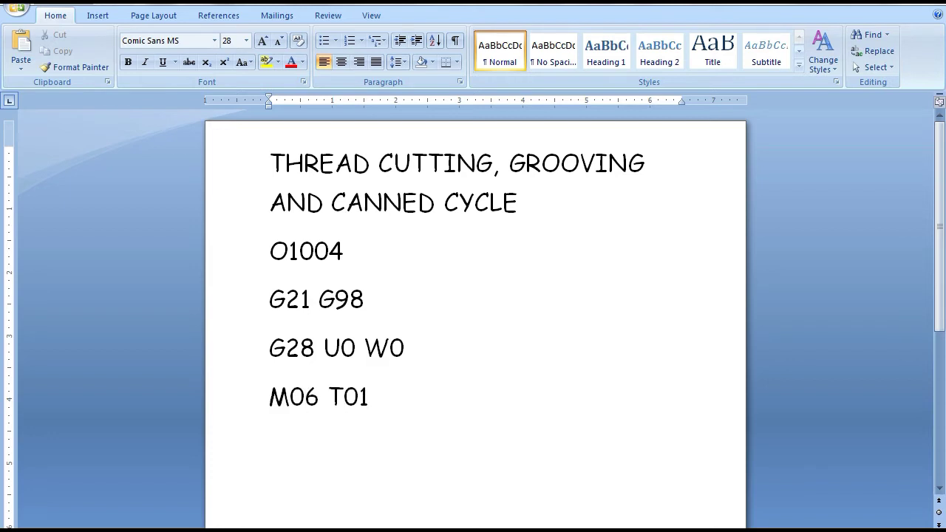
{"action": "key", "text": "Return"}
{"action": "type", "text": "M03 S150"}
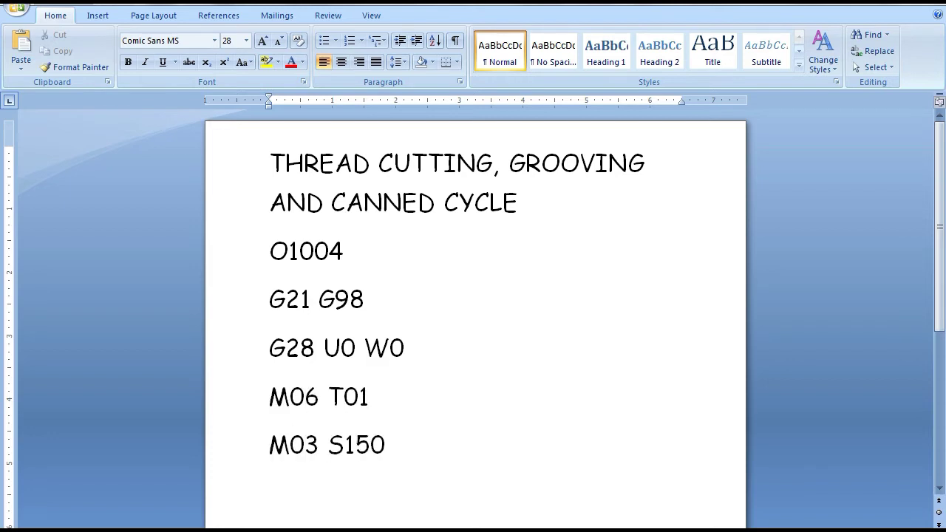
{"action": "type", "text": "0"}
{"action": "key", "text": "Return"}
{"action": "type", "text": "G00 X30 Z1"}
{"action": "key", "text": "Return"}
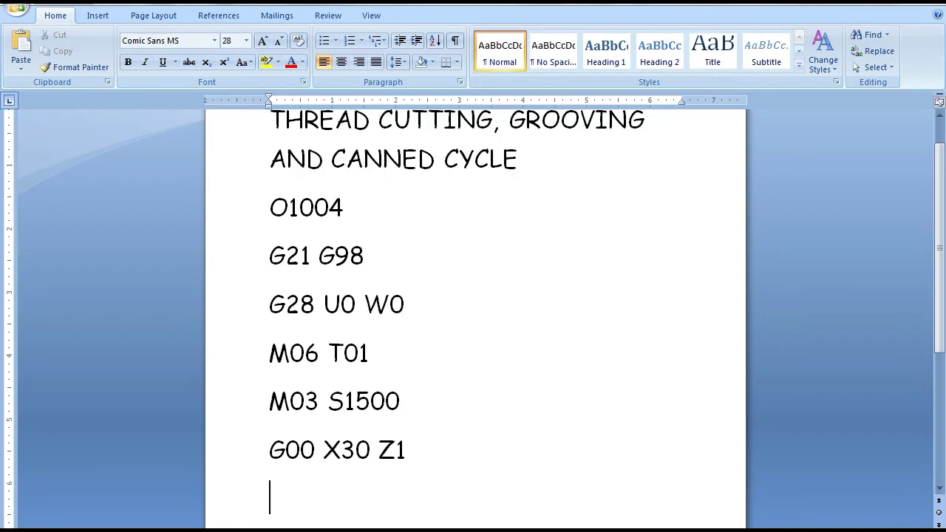
Step: Start the G90 line, removing the trial box and canned turning cycle comments
{"action": "type", "text": "G90"}
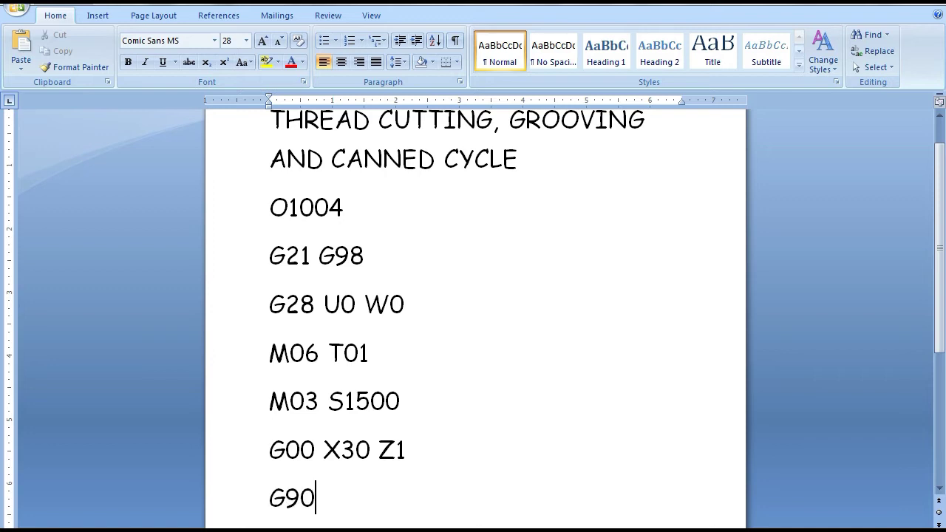
{"action": "type", "text": " BOX TURM"}
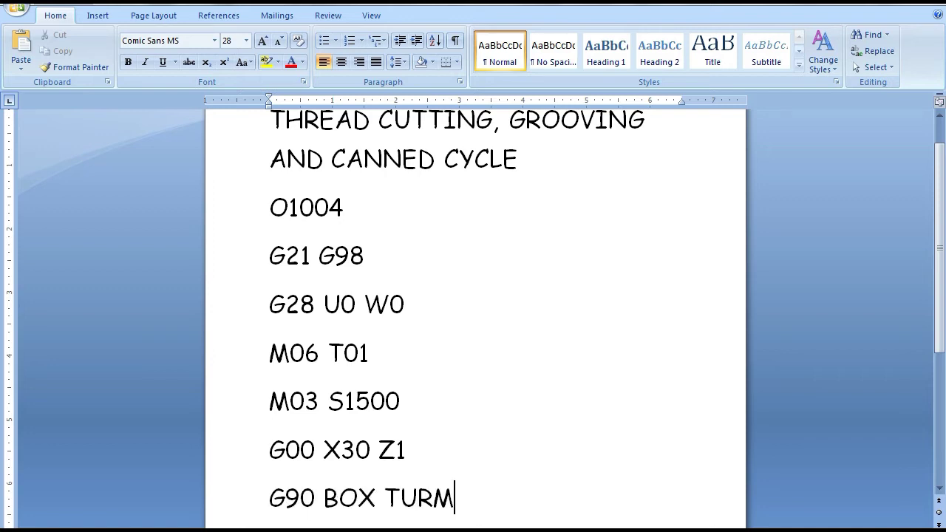
{"action": "key", "text": "BackSpace"}
{"action": "type", "text": "NING C"}
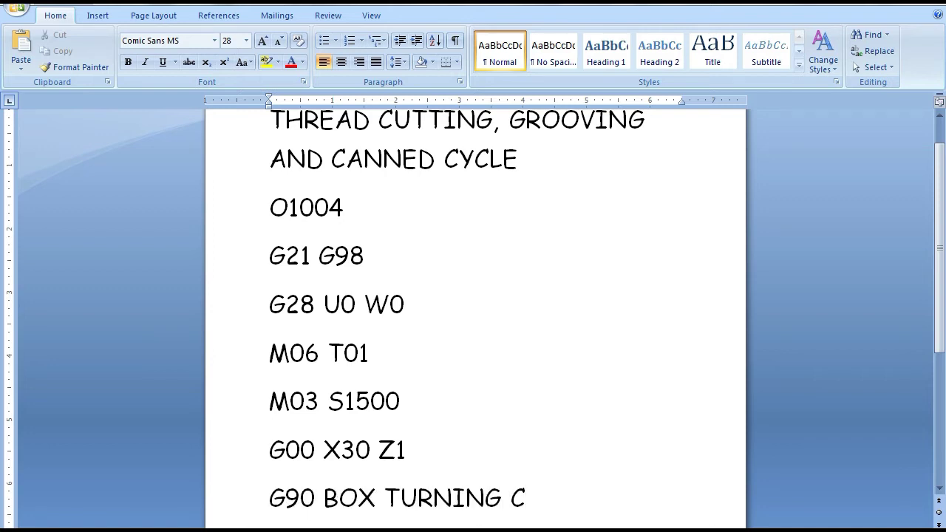
{"action": "type", "text": "YCLE CODE"}
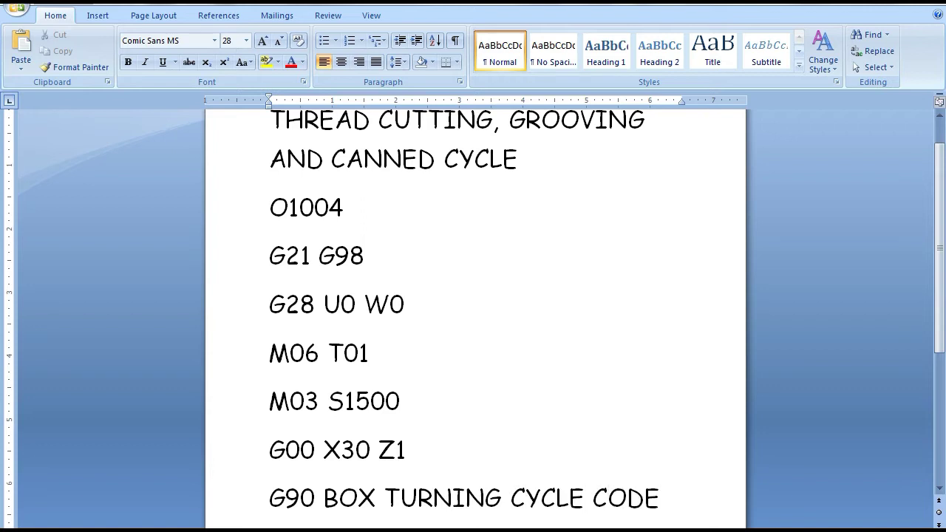
{"action": "key", "text": "BackSpace"}
{"action": "key", "text": "BackSpace"}
{"action": "key", "text": "BackSpace"}
{"action": "key", "text": "BackSpace"}
{"action": "key", "text": "BackSpace"}
{"action": "key", "text": "BackSpace"}
{"action": "key", "text": "BackSpace"}
{"action": "key", "text": "BackSpace"}
{"action": "key", "text": "BackSpace"}
{"action": "key", "text": "BackSpace"}
{"action": "key", "text": "BackSpace"}
{"action": "key", "text": "BackSpace"}
{"action": "key", "text": "BackSpace"}
{"action": "key", "text": "BackSpace"}
{"action": "key", "text": "BackSpace"}
{"action": "key", "text": "BackSpace"}
{"action": "key", "text": "BackSpace"}
{"action": "key", "text": "BackSpace"}
{"action": "key", "text": "BackSpace"}
{"action": "key", "text": "BackSpace"}
{"action": "type", "text": "CANN"}
{"action": "type", "text": "TURNING"}
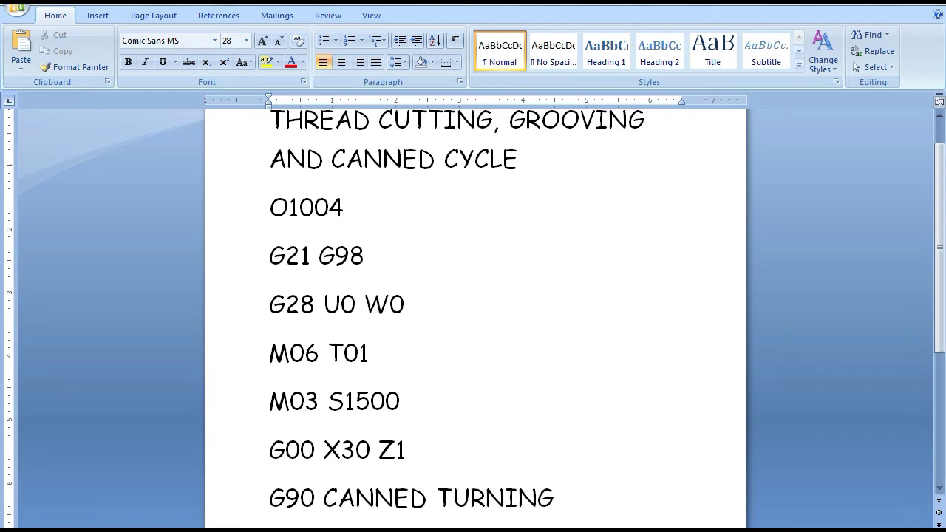
{"action": "type", "text": " CYCLE"}
{"action": "key", "text": "BackSpace"}
{"action": "key", "text": "BackSpace"}
{"action": "key", "text": "BackSpace"}
{"action": "key", "text": "BackSpace"}
{"action": "key", "text": "BackSpace"}
{"action": "key", "text": "BackSpace"}
{"action": "key", "text": "BackSpace"}
{"action": "key", "text": "BackSpace"}
{"action": "key", "text": "BackSpace"}
{"action": "key", "text": "BackSpace"}
{"action": "key", "text": "BackSpace"}
{"action": "key", "text": "BackSpace"}
{"action": "key", "text": "BackSpace"}
{"action": "key", "text": "BackSpace"}
{"action": "key", "text": "BackSpace"}
{"action": "key", "text": "BackSpace"}
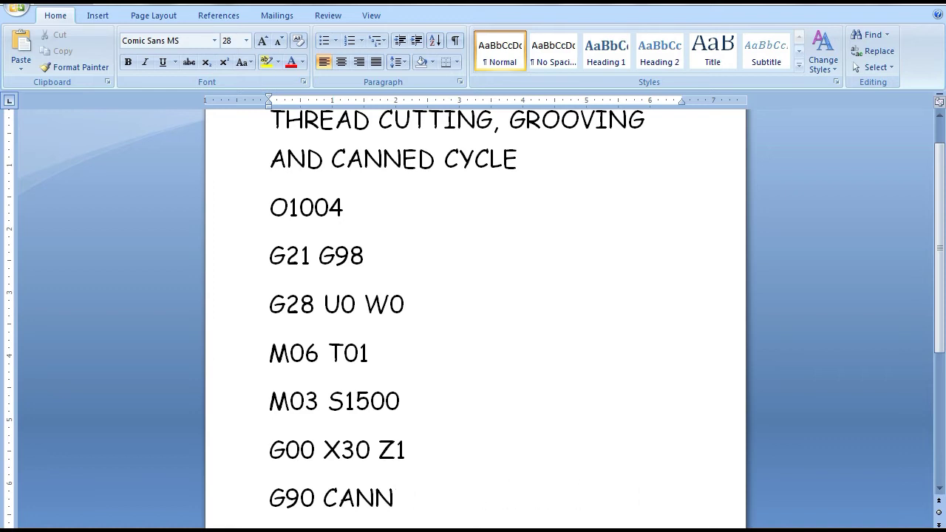
{"action": "key", "text": "BackSpace"}
{"action": "key", "text": "BackSpace"}
{"action": "key", "text": "BackSpace"}
{"action": "key", "text": "BackSpace"}
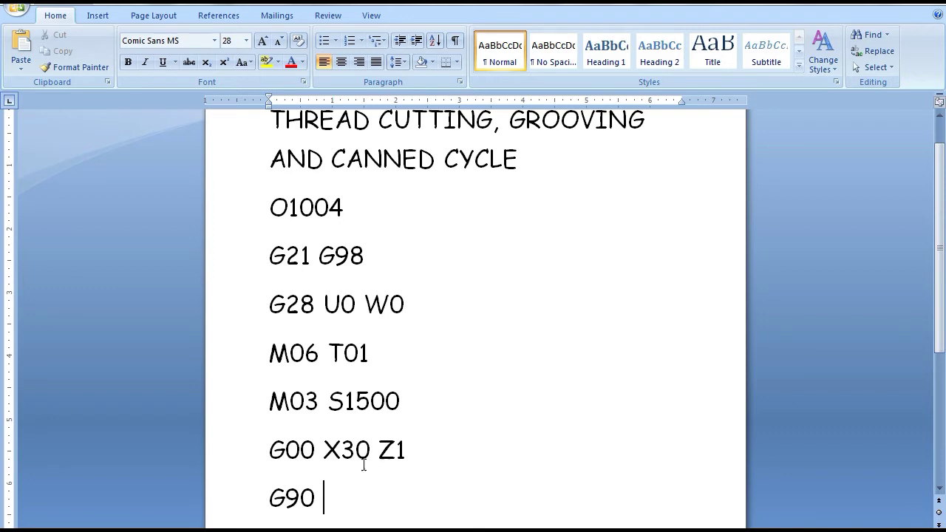
Step: Add the G90 turning passes X28 Z-40 F40, then X26 and X25
{"action": "left_click_drag", "start_coordinate": [364, 465], "coordinate": [319, 451]}
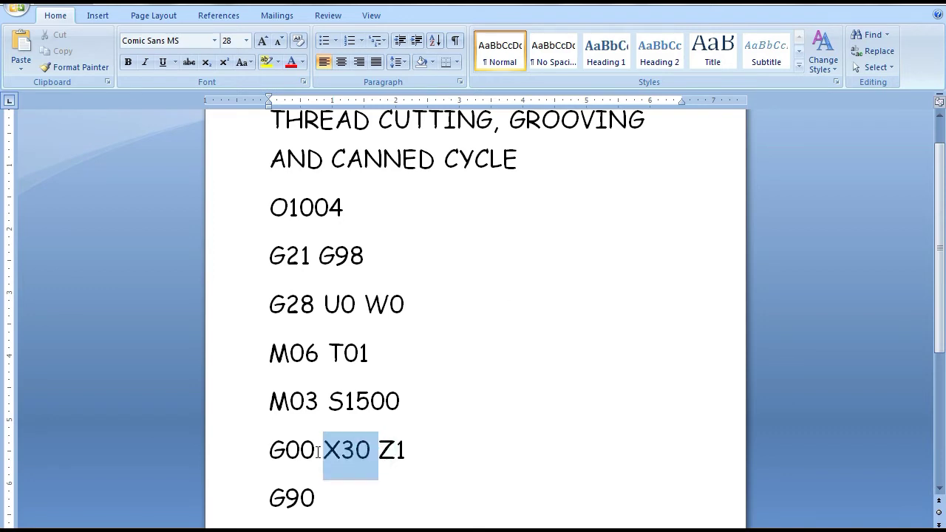
{"action": "left_click", "coordinate": [337, 499]}
{"action": "type", "text": "X28 Z-40 F40"}
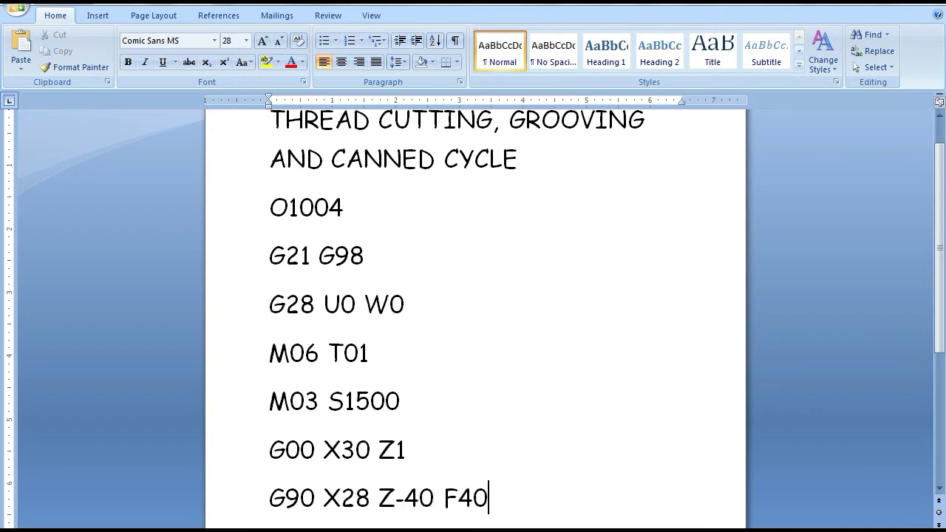
{"action": "key", "text": "Return"}
{"action": "type", "text": "G90"}
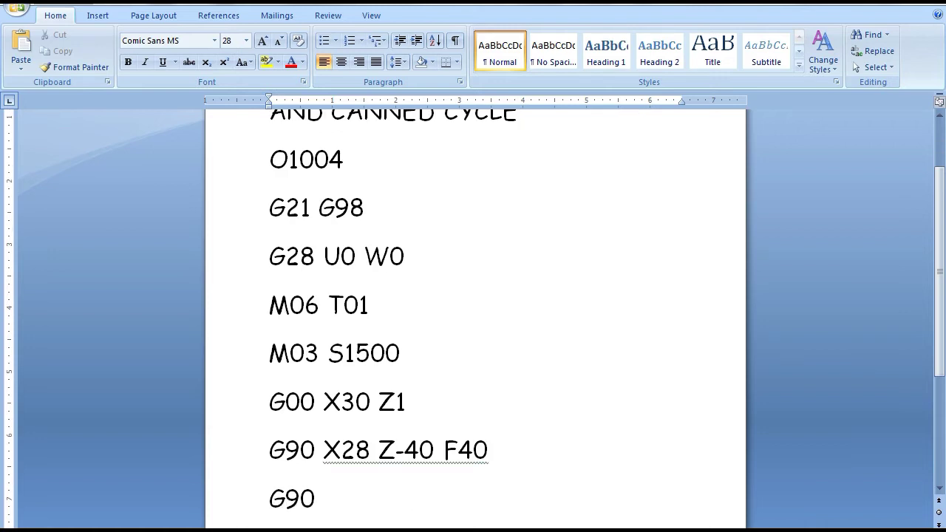
{"action": "type", "text": " X26"}
{"action": "key", "text": "Return"}
{"action": "type", "text": "G90 X"}
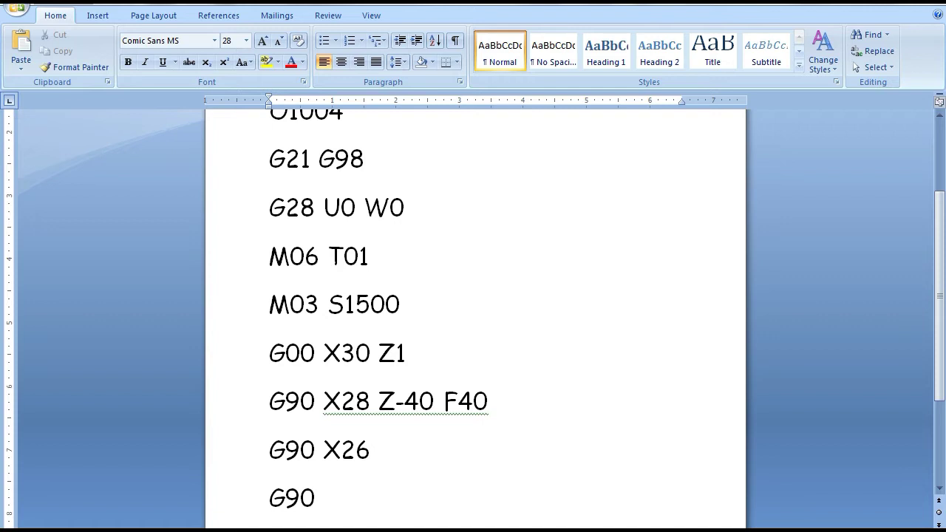
{"action": "type", "text": "25"}
{"action": "key", "text": "Return"}
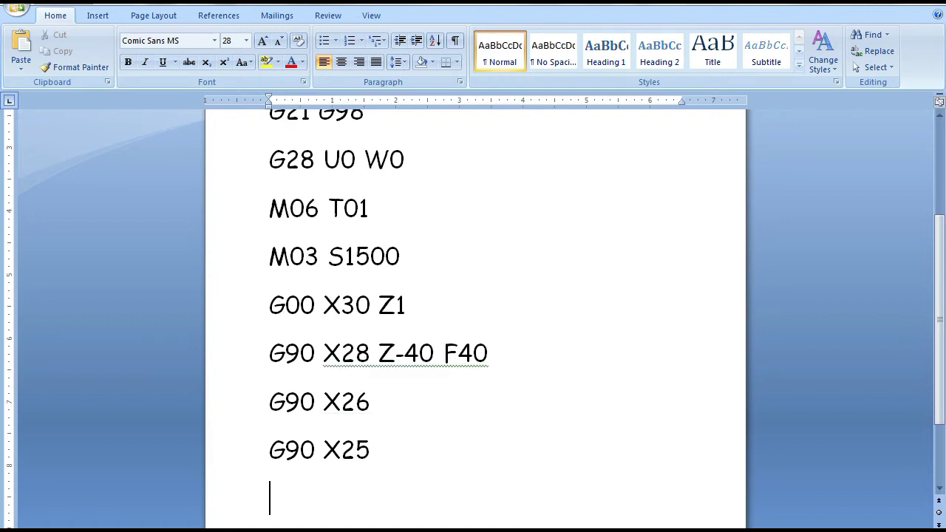
Step: Type a STEP 1 COMPLTED note after the G90 X25 pass, then delete it
{"action": "left_click_drag", "start_coordinate": [390, 449], "coordinate": [261, 352]}
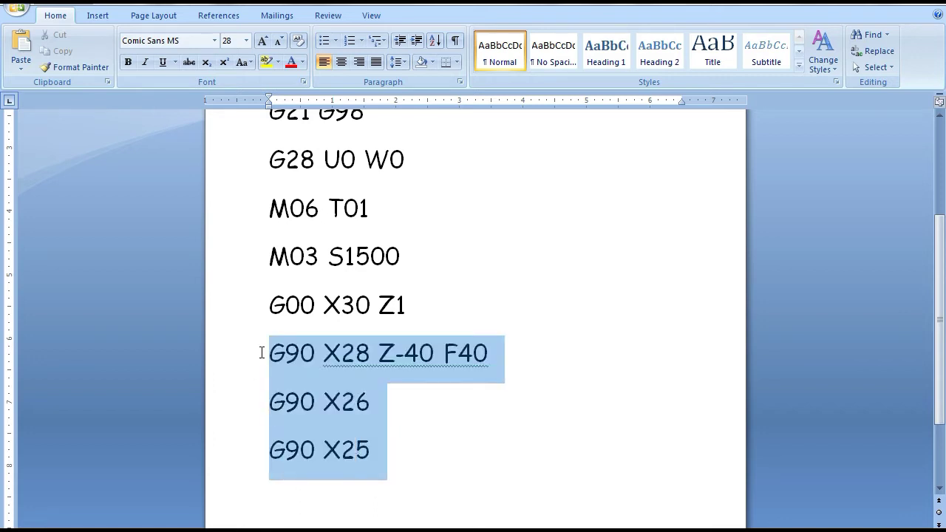
{"action": "left_click", "coordinate": [400, 462]}
{"action": "type", "text": "S"}
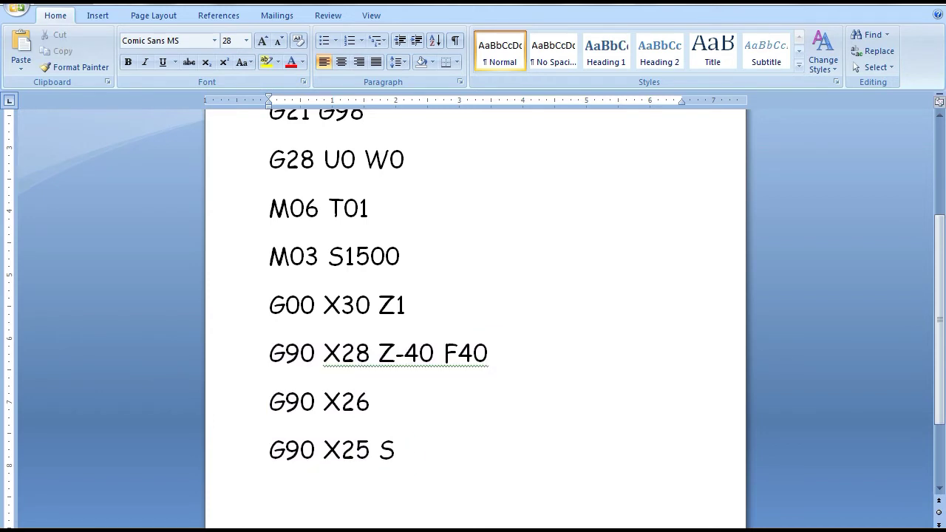
{"action": "type", "text": "TEP 1 COMPLTED"}
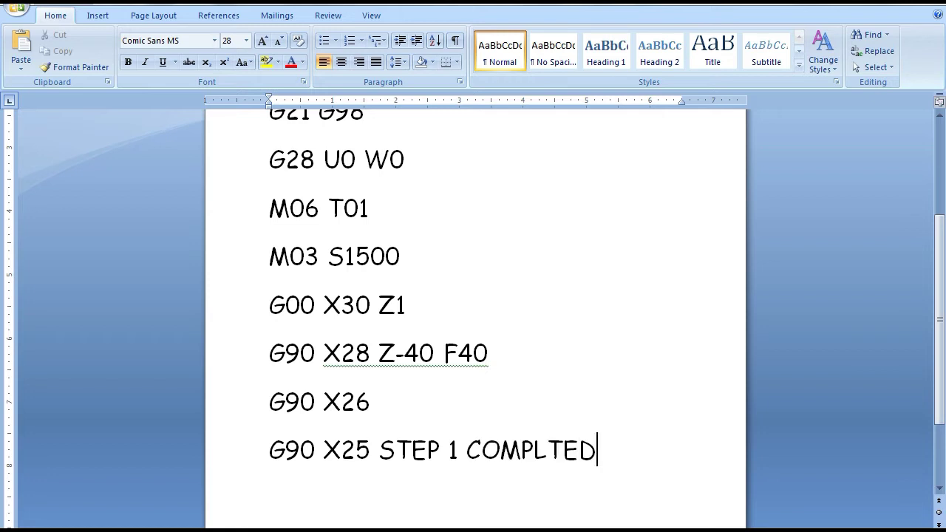
{"action": "left_click_drag", "start_coordinate": [369, 451], "coordinate": [273, 451]}
{"action": "left_click", "coordinate": [600, 453]}
{"action": "left_click_drag", "start_coordinate": [601, 452], "coordinate": [380, 454]}
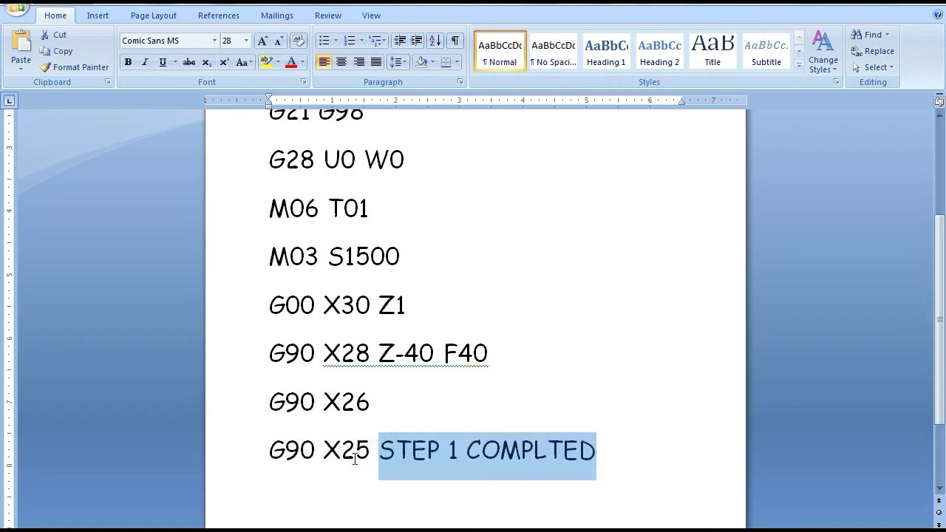
{"action": "key", "text": "BackSpace"}
{"action": "key", "text": "BackSpace"}
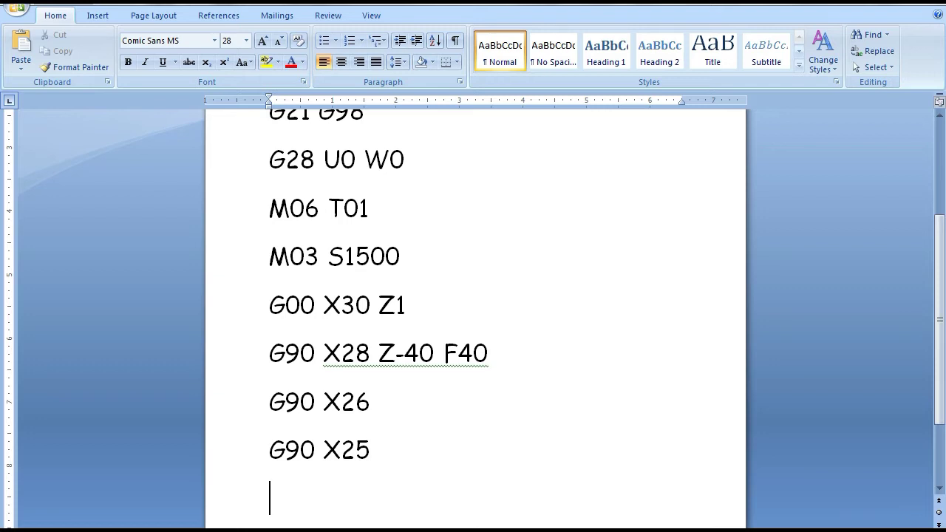
Step: Add the line G90 X23 Z-30, dropping a trial STEP 2 STARTING note
{"action": "type", "text": "G90 X"}
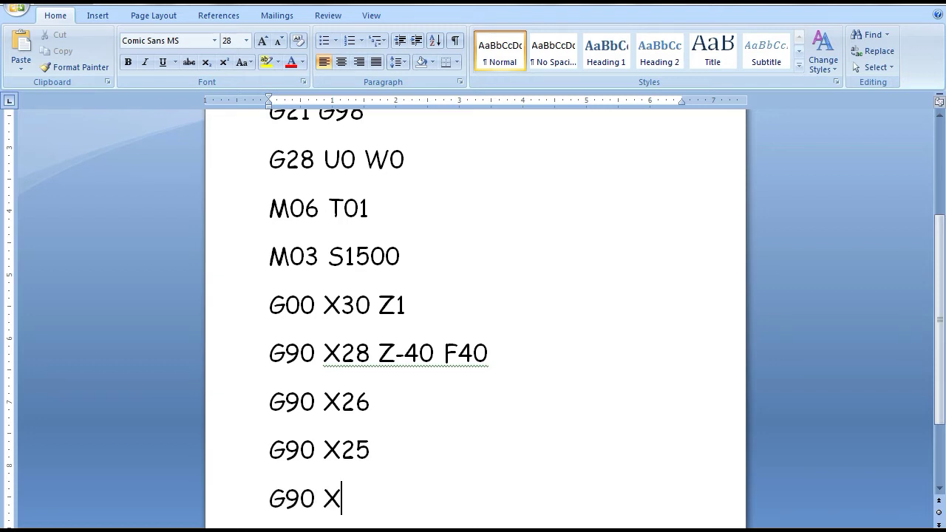
{"action": "type", "text": "23 Z-"}
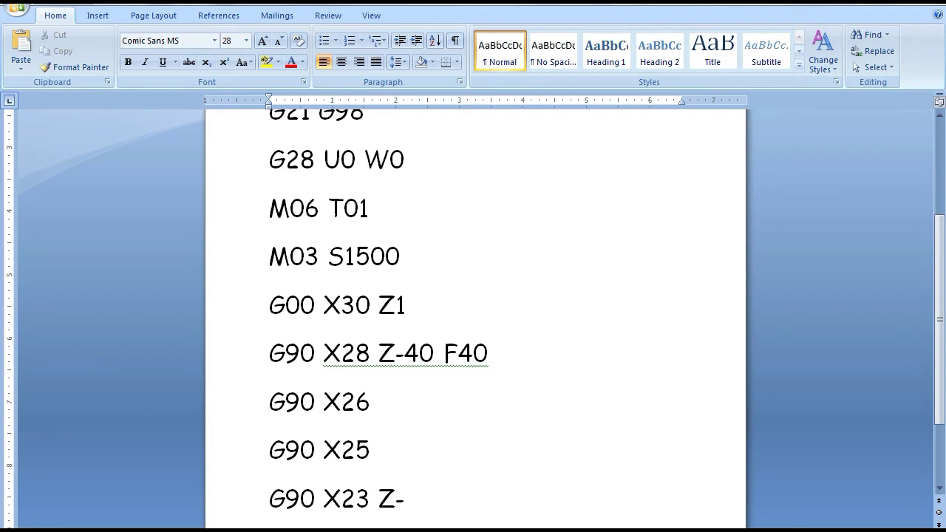
{"action": "type", "text": "30"}
{"action": "type", "text": "STE"}
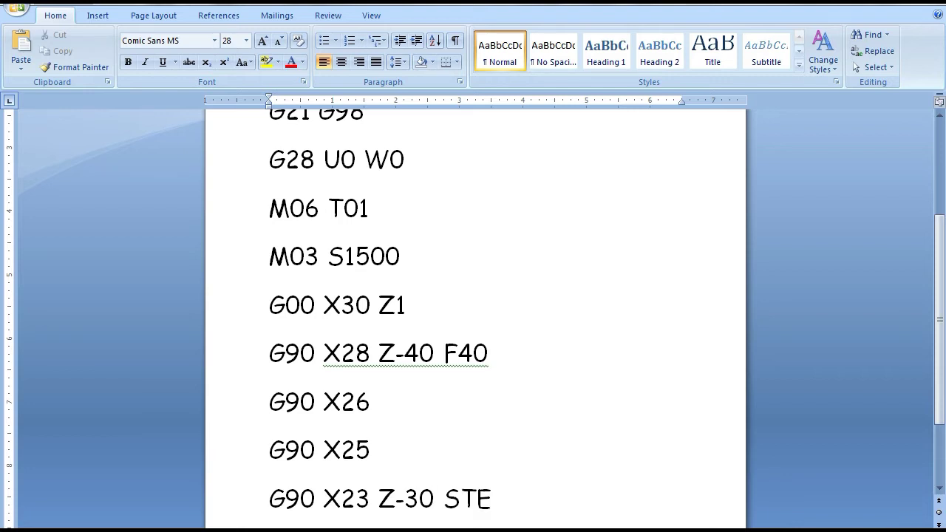
{"action": "type", "text": "P 2 STA"}
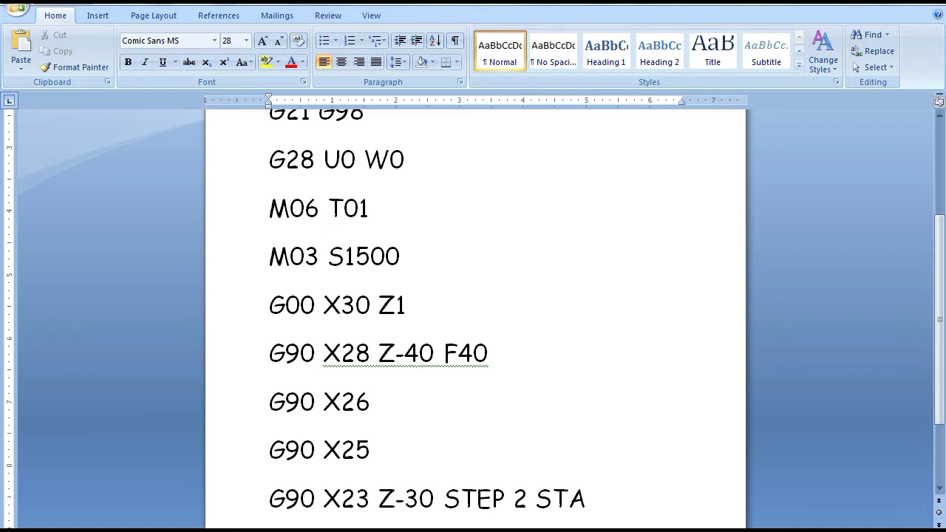
{"action": "type", "text": "RTING"}
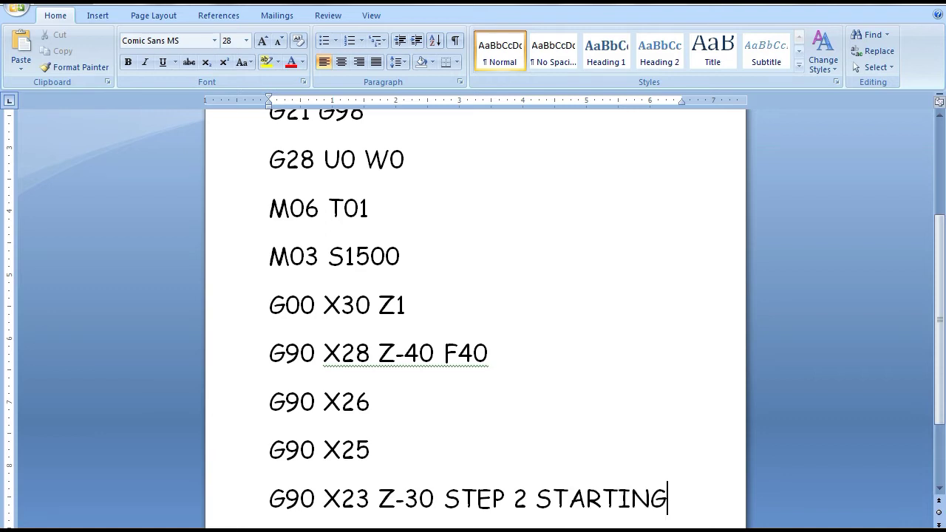
{"action": "key", "text": "BackSpace"}
{"action": "key", "text": "BackSpace"}
{"action": "key", "text": "BackSpace"}
{"action": "key", "text": "BackSpace"}
{"action": "key", "text": "BackSpace"}
{"action": "key", "text": "BackSpace"}
{"action": "key", "text": "BackSpace"}
{"action": "key", "text": "BackSpace"}
{"action": "key", "text": "BackSpace"}
{"action": "key", "text": "BackSpace"}
{"action": "key", "text": "BackSpace"}
{"action": "key", "text": "BackSpace"}
{"action": "key", "text": "BackSpace"}
{"action": "key", "text": "BackSpace"}
{"action": "key", "text": "BackSpace"}
{"action": "key", "text": "BackSpace"}
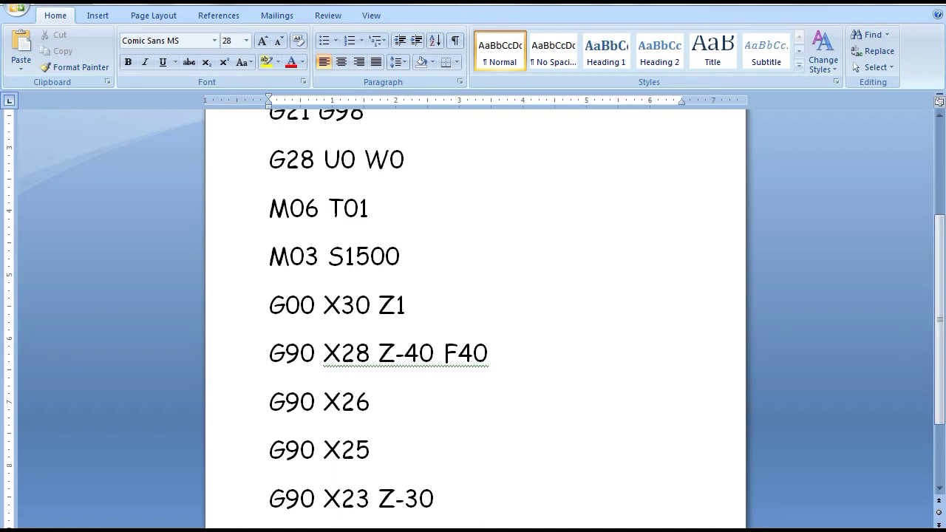
{"action": "key", "text": "Return"}
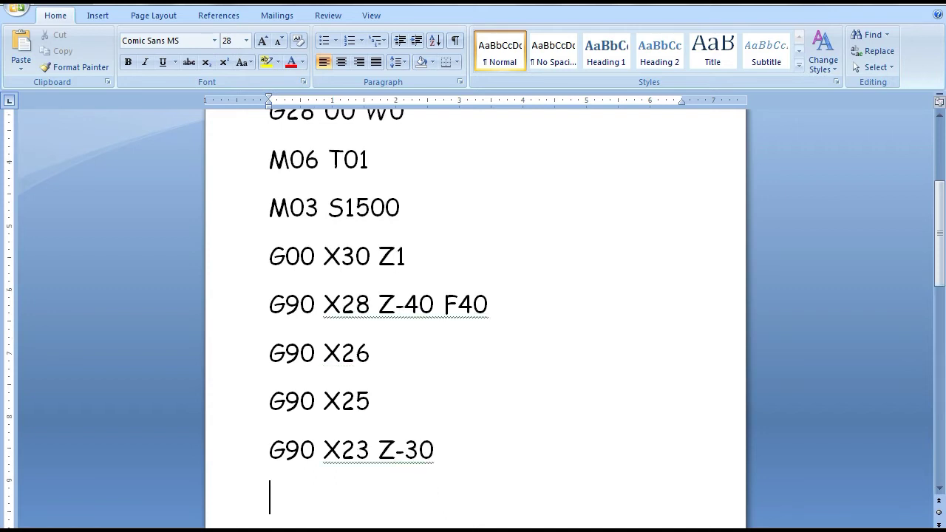
Step: Add G90 passes X22, X20, X18, X16, X14, X12 and X10 on separate lines
{"action": "type", "text": "G90"}
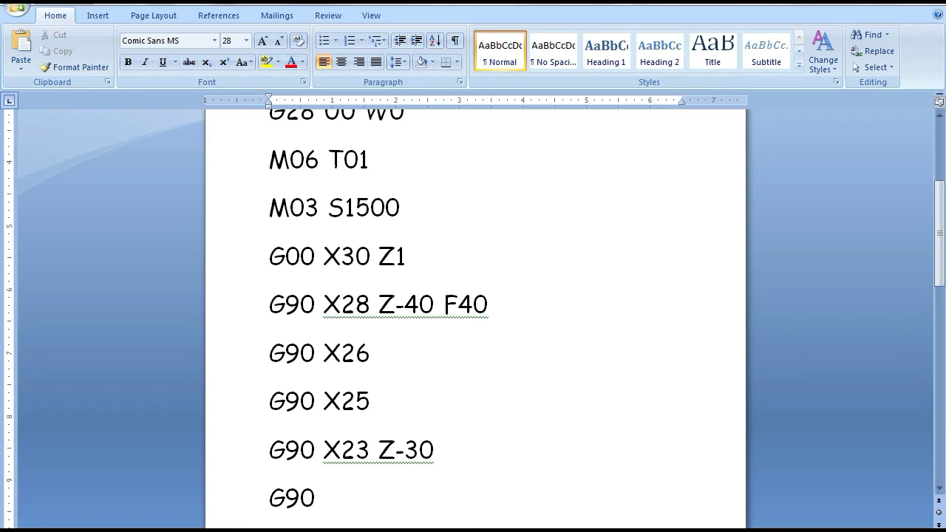
{"action": "type", "text": " X22"}
{"action": "key", "text": "Return"}
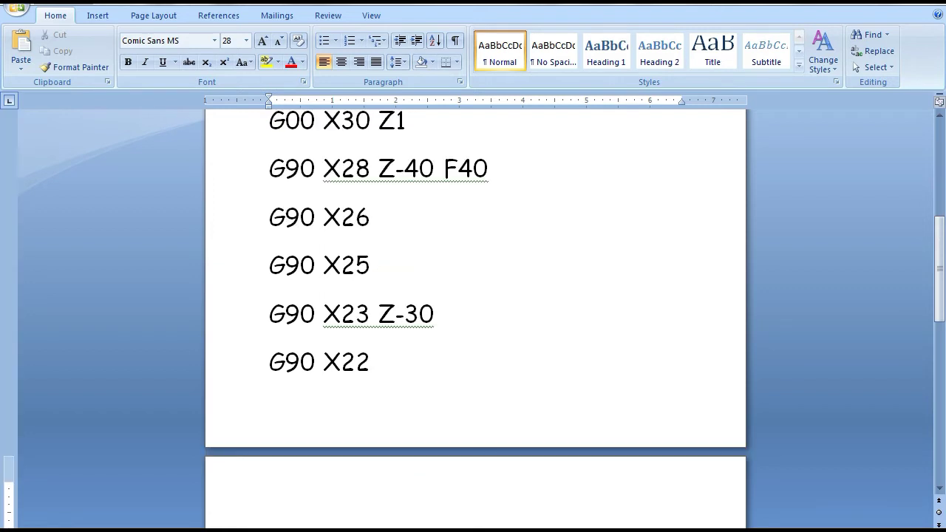
{"action": "type", "text": "G90 X20"}
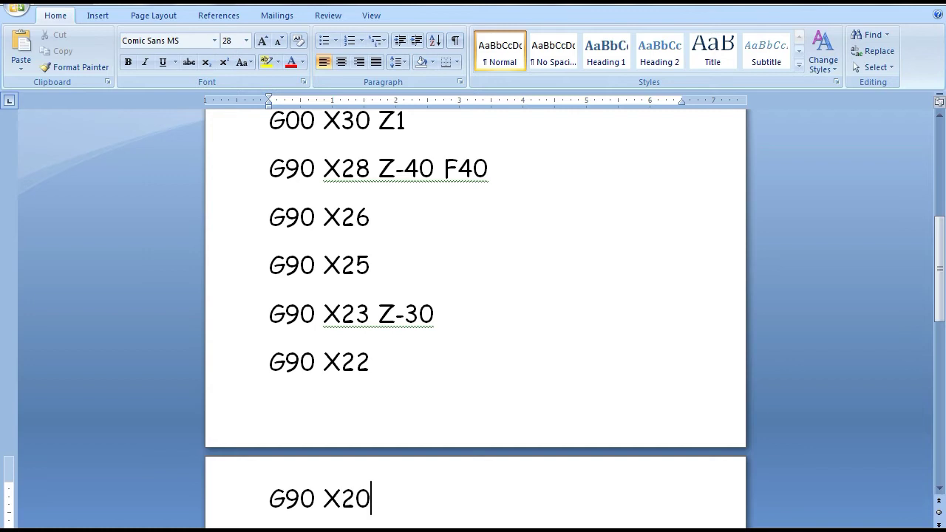
{"action": "key", "text": "Return"}
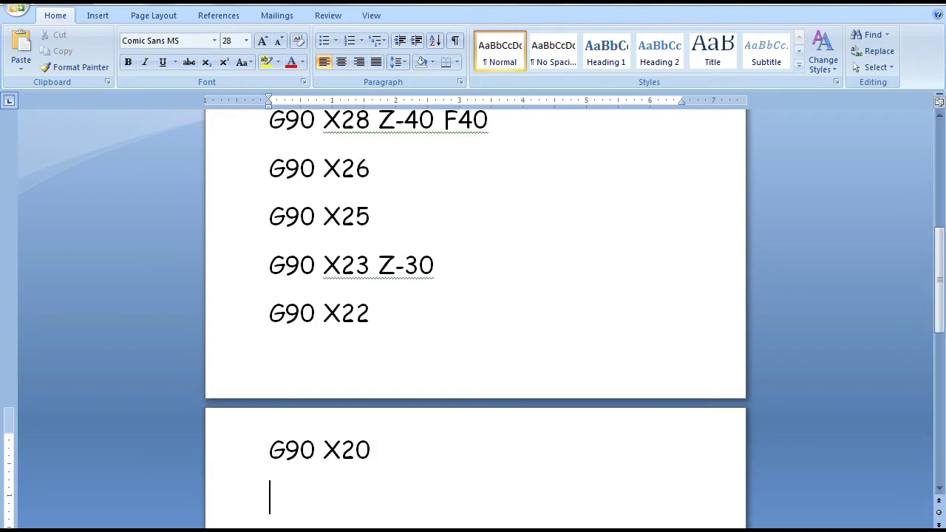
{"action": "type", "text": "G90"}
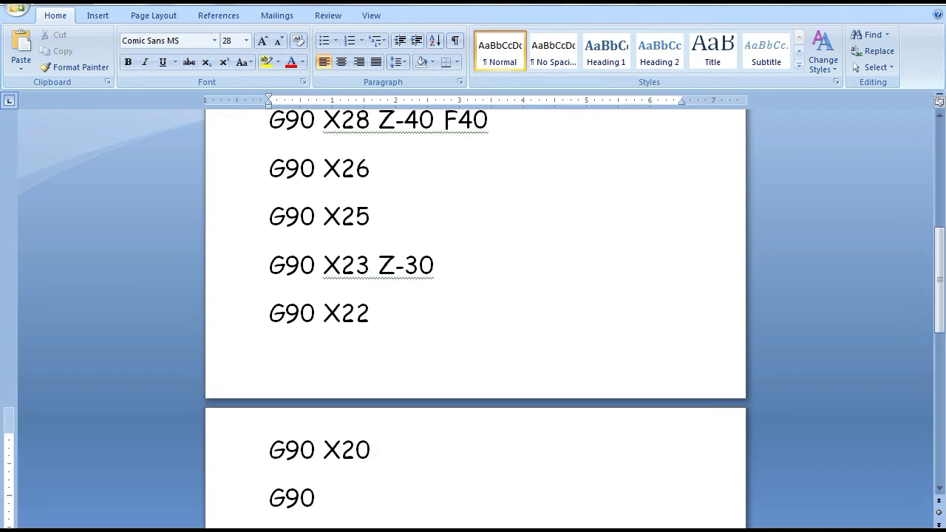
{"action": "type", "text": " X18"}
{"action": "key", "text": "Return"}
{"action": "type", "text": "G90 X16"}
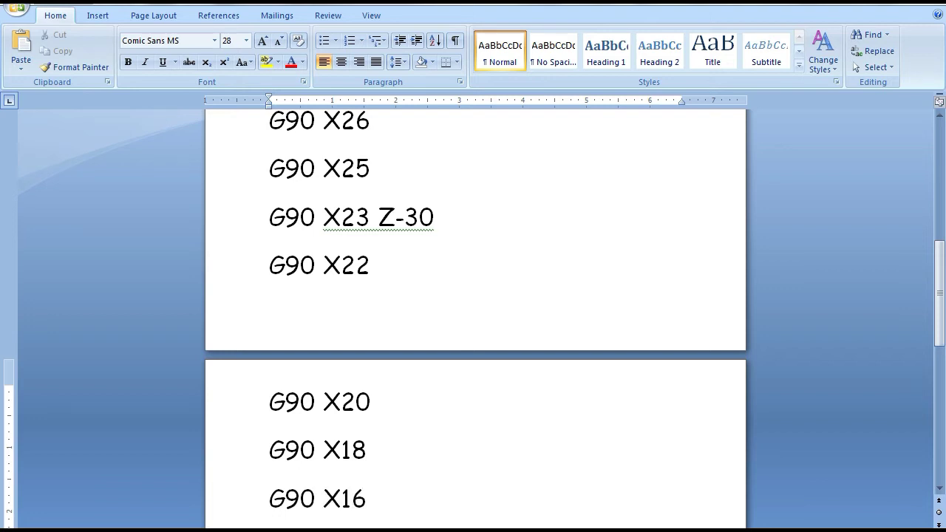
{"action": "key", "text": "Return"}
{"action": "type", "text": "G90"}
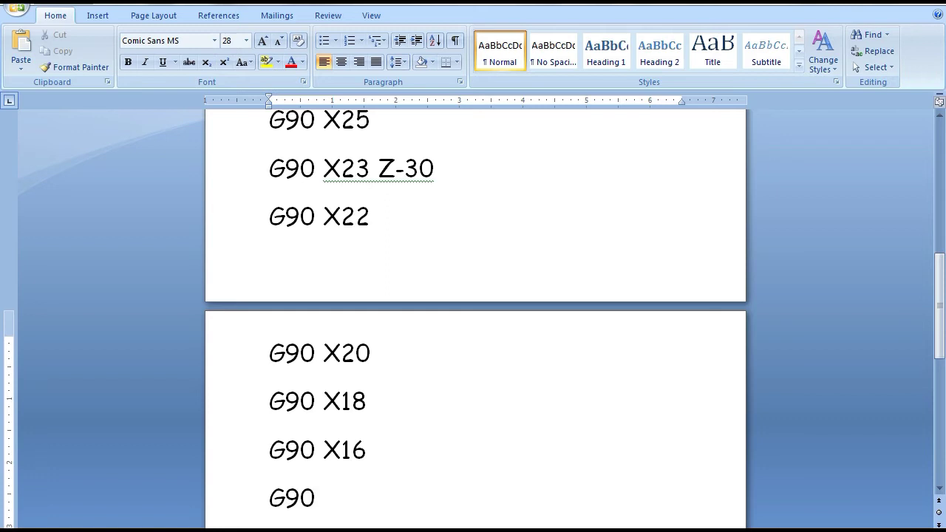
{"action": "type", "text": " X14"}
{"action": "key", "text": "Return"}
{"action": "type", "text": "G"}
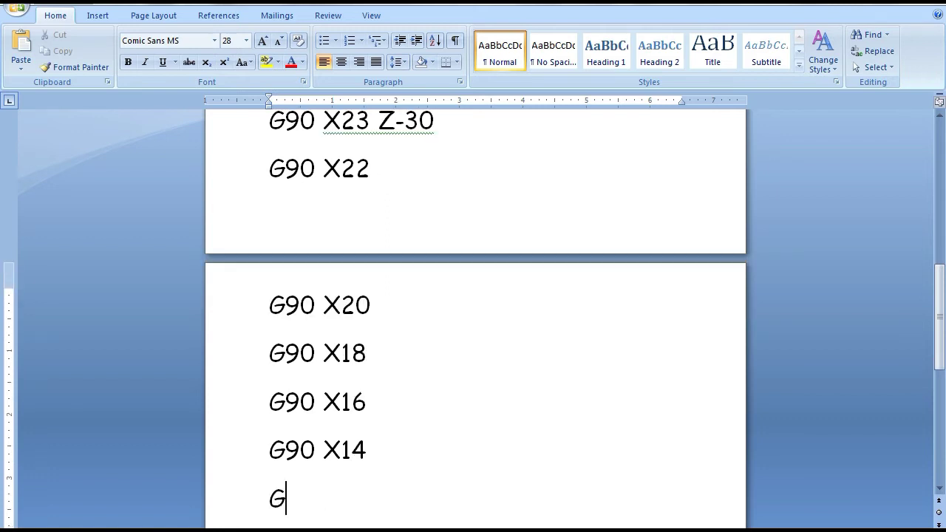
{"action": "type", "text": "90 X12"}
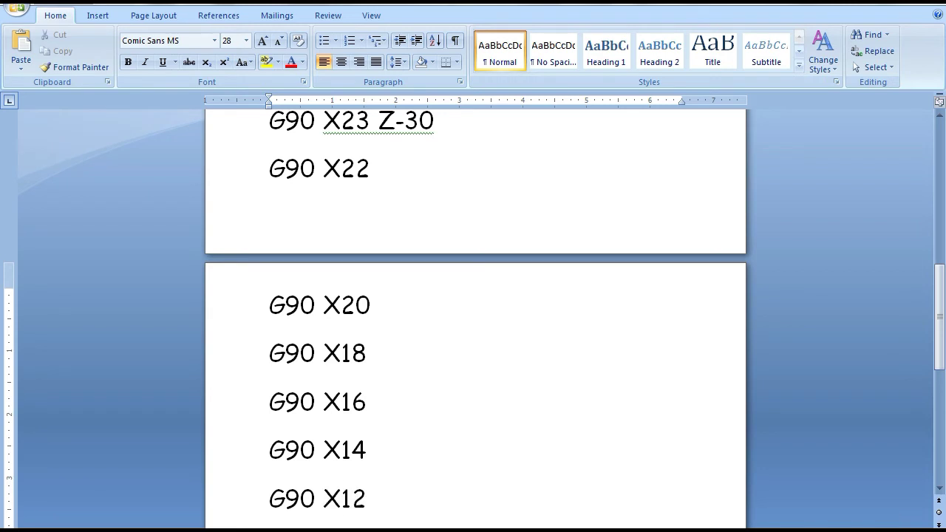
{"action": "key", "text": "Return"}
{"action": "type", "text": "G90"}
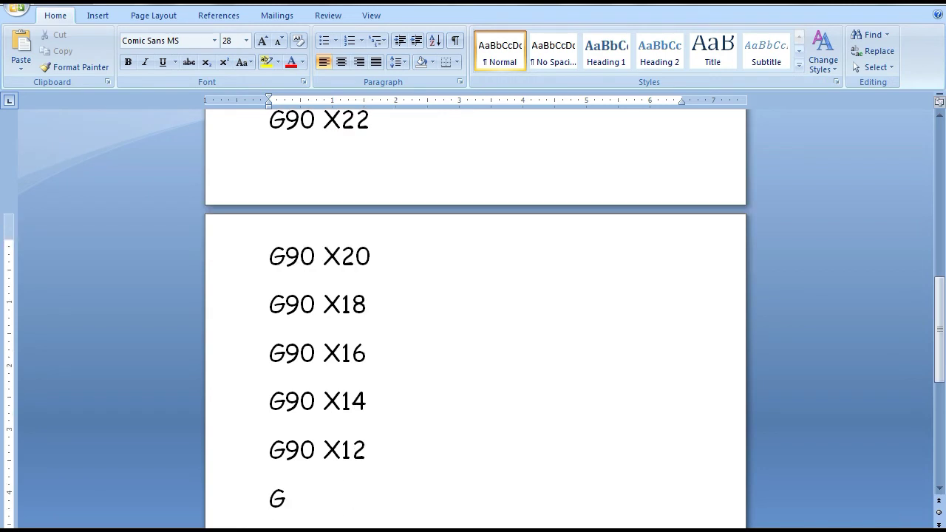
{"action": "type", "text": " X1"}
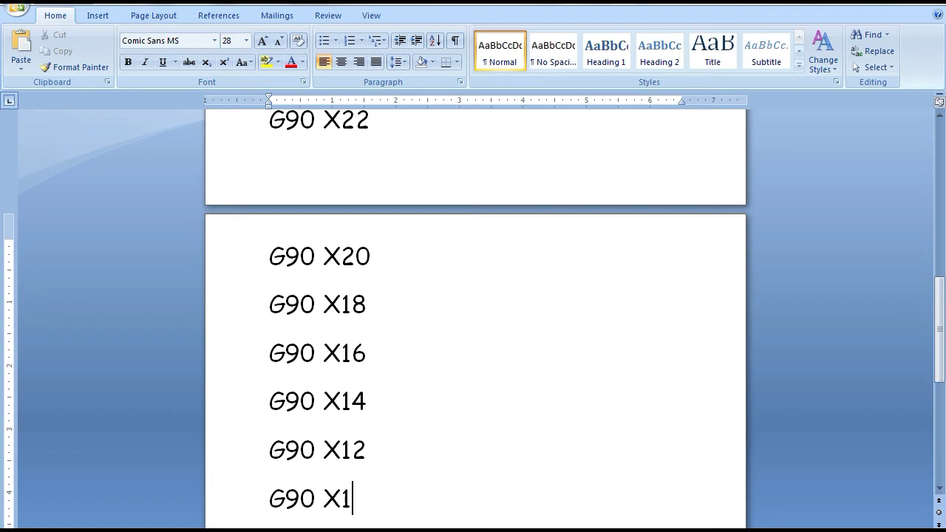
{"action": "type", "text": "0 STEP 2 CO"}
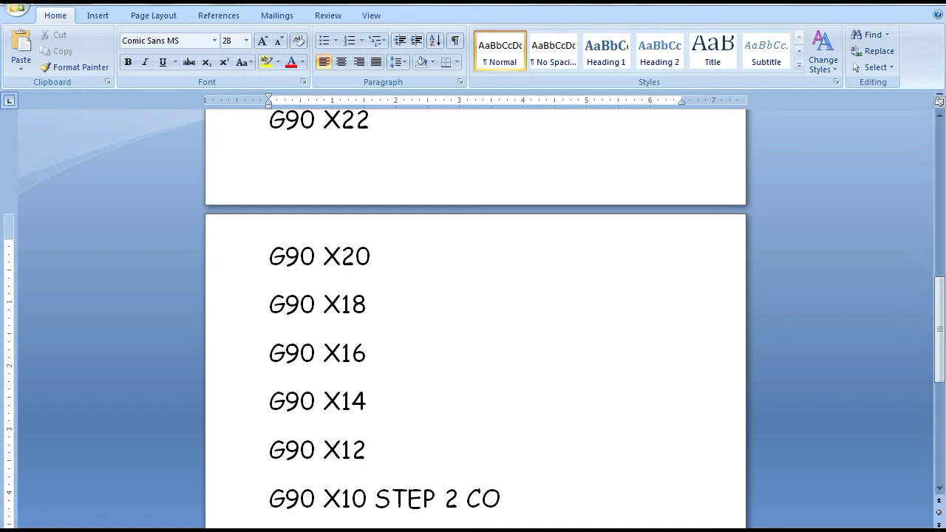
{"action": "type", "text": "MPLETED"}
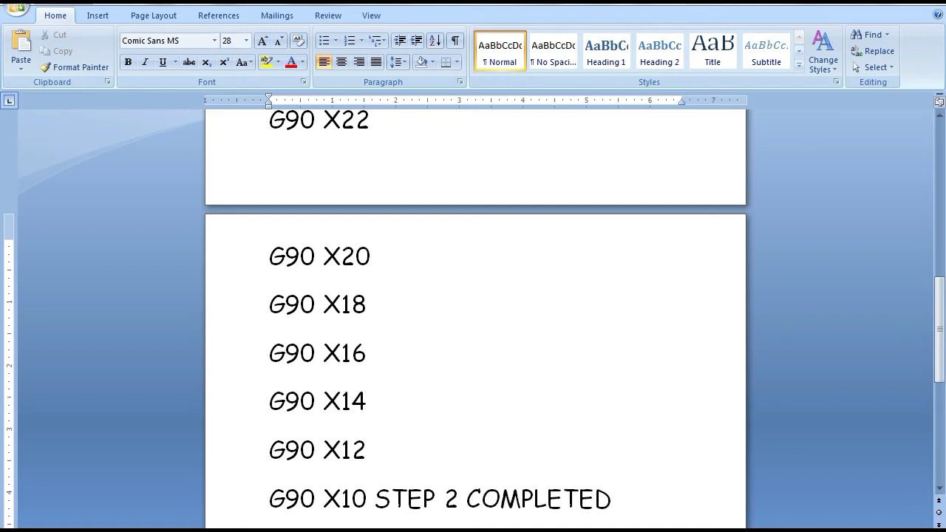
{"action": "key", "text": "BackSpace"}
{"action": "key", "text": "BackSpace"}
{"action": "key", "text": "BackSpace"}
{"action": "key", "text": "BackSpace"}
{"action": "key", "text": "BackSpace"}
{"action": "key", "text": "BackSpace"}
{"action": "key", "text": "BackSpace"}
{"action": "key", "text": "BackSpace"}
{"action": "key", "text": "BackSpace"}
{"action": "key", "text": "BackSpace"}
{"action": "key", "text": "BackSpace"}
{"action": "key", "text": "BackSpace"}
{"action": "key", "text": "BackSpace"}
{"action": "key", "text": "BackSpace"}
{"action": "key", "text": "BackSpace"}
{"action": "key", "text": "BackSpace"}
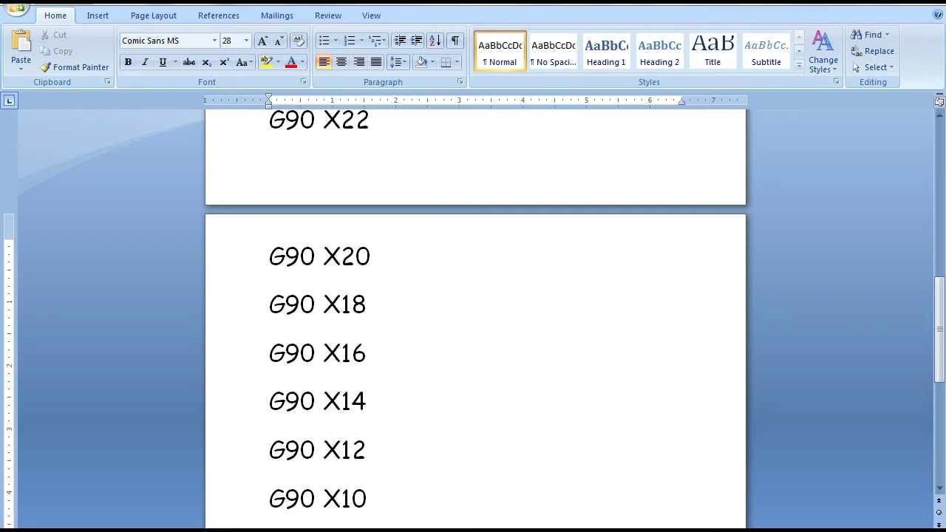
Step: Inspect the STEP 4 THREAD CUTTING drawing of the M10 X 1.5 part in the other document
{"action": "scroll", "coordinate": [475, 318], "scroll_direction": "down", "scroll_amount": 1}
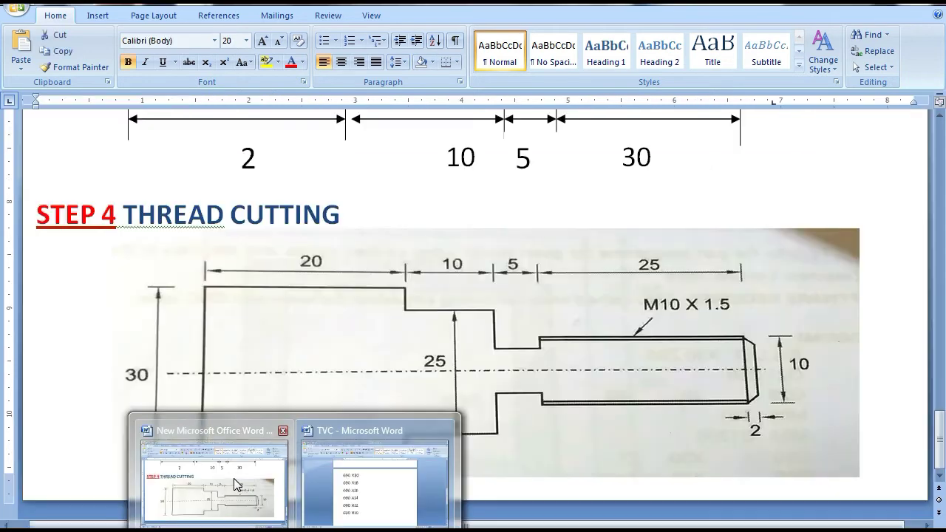
{"action": "left_click", "coordinate": [234, 478]}
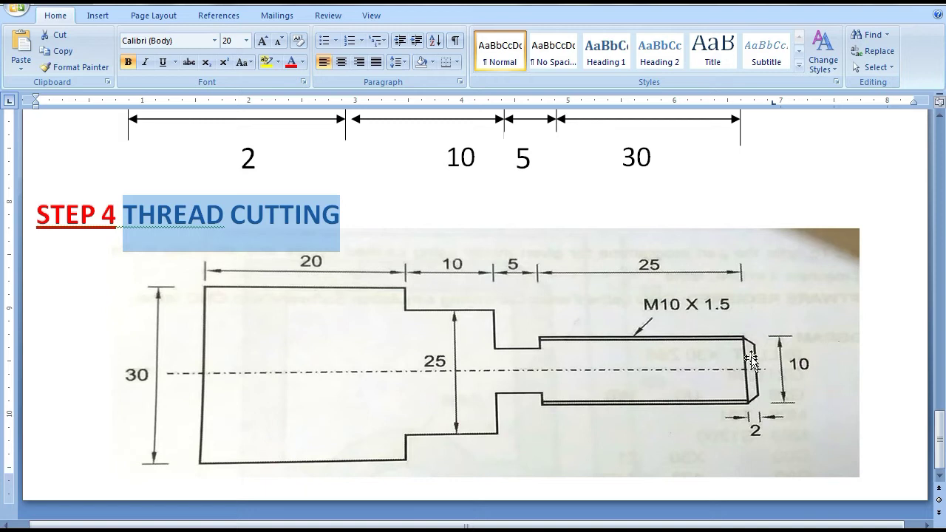
{"action": "left_click_drag", "start_coordinate": [751, 344], "coordinate": [773, 403]}
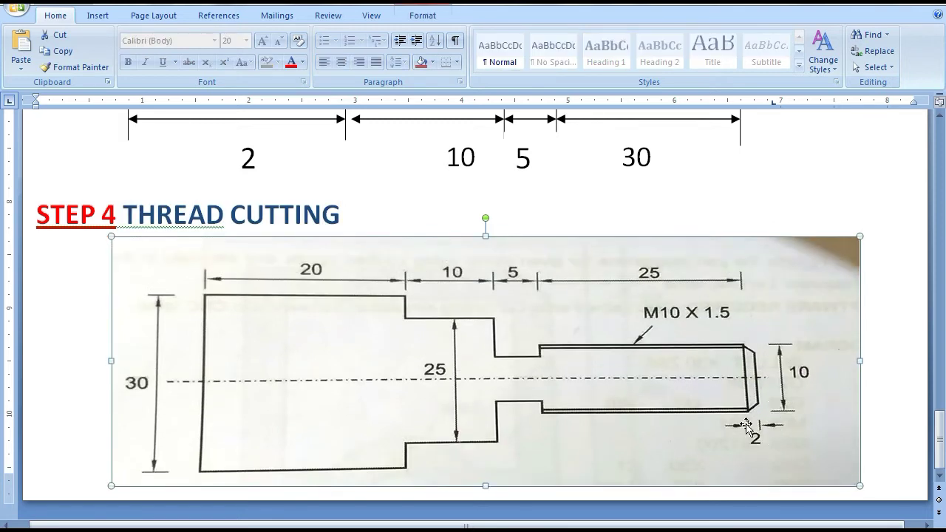
{"action": "left_click", "coordinate": [762, 353]}
{"action": "double_click", "coordinate": [762, 354]}
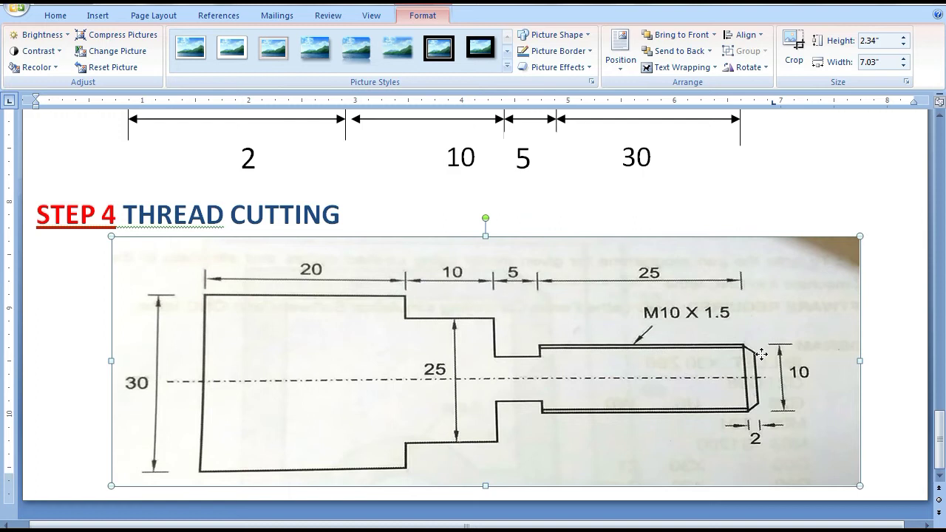
{"action": "left_click", "coordinate": [761, 356]}
Step: Back in the program, add G01 X8 Z0 and the chamfer move G01 X10 Z-2 F40
{"action": "left_click", "coordinate": [364, 509]}
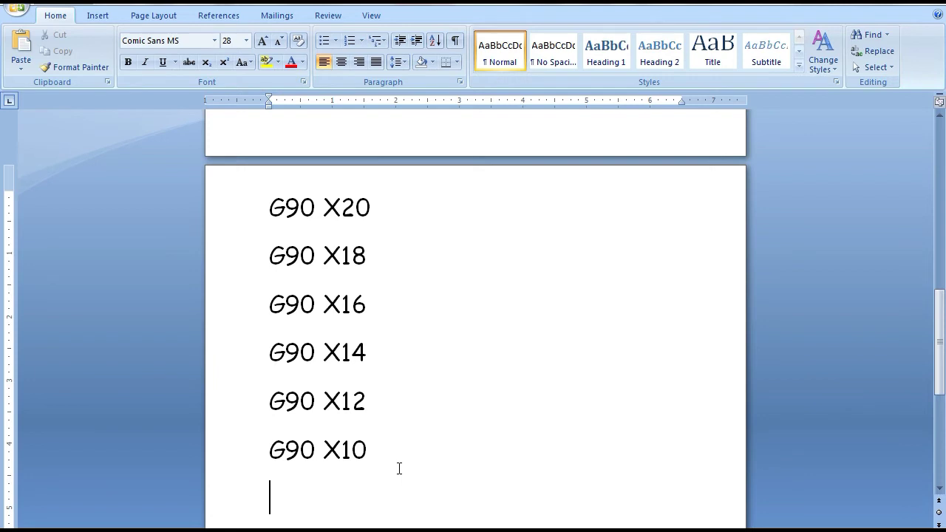
{"action": "type", "text": "G01 X"}
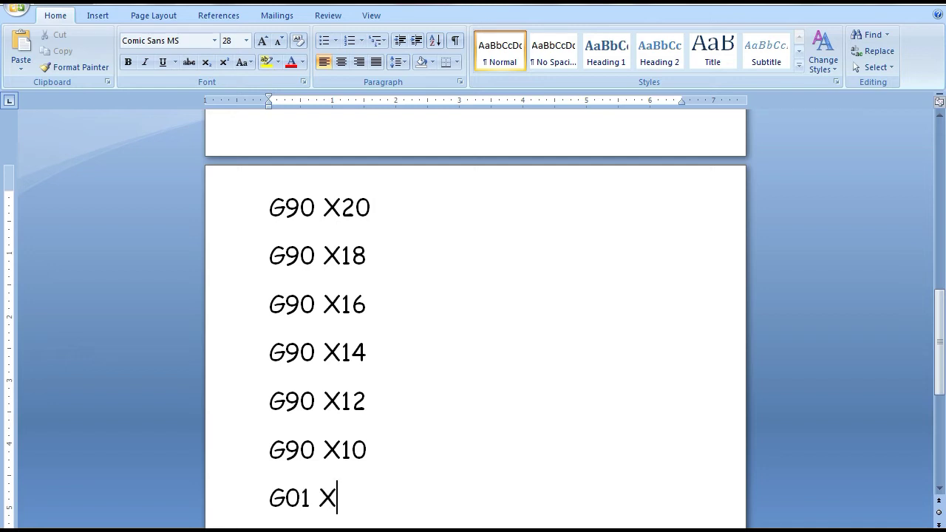
{"action": "type", "text": "8 Z0"}
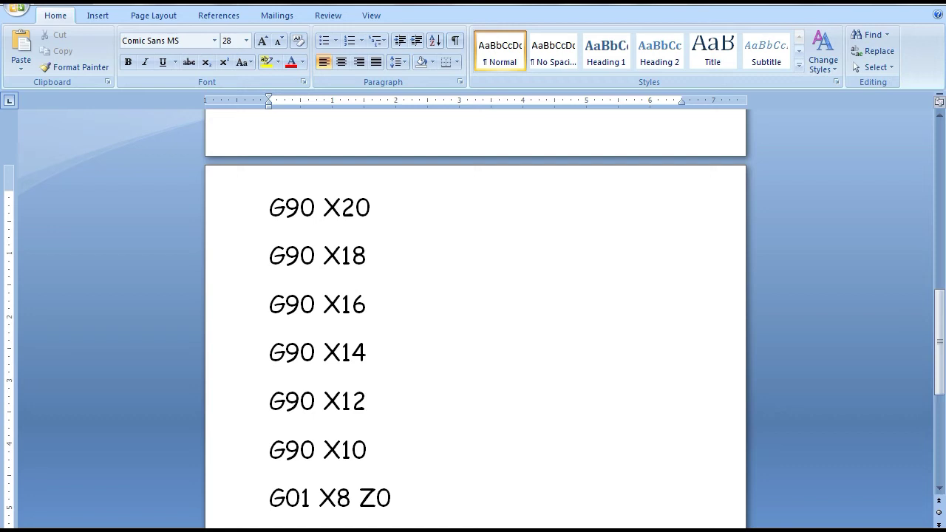
{"action": "key", "text": "BackSpace"}
{"action": "key", "text": "Return"}
{"action": "type", "text": "G"}
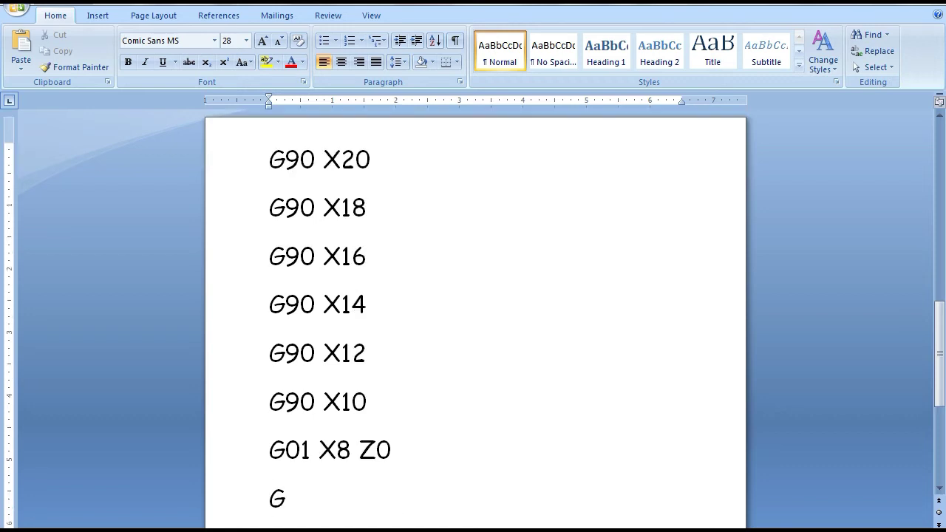
{"action": "type", "text": "01 X"}
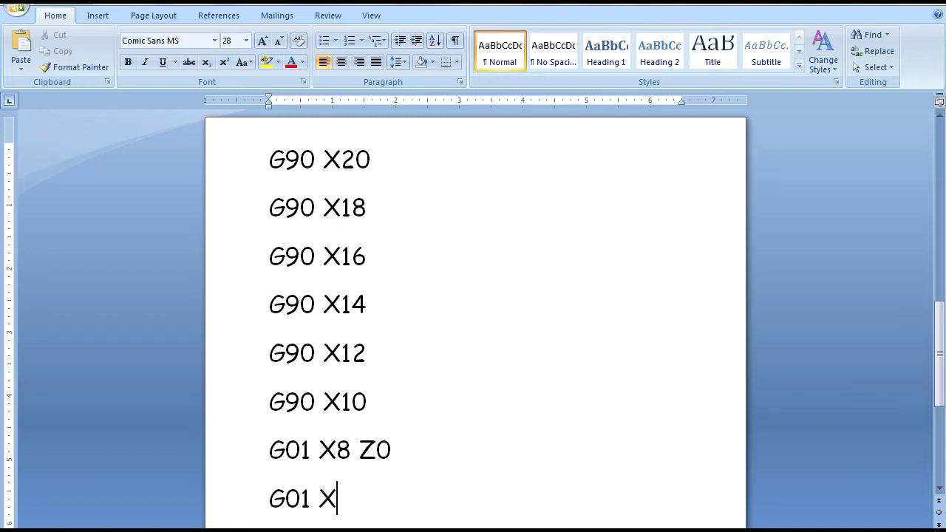
{"action": "type", "text": "10 Z-2 "}
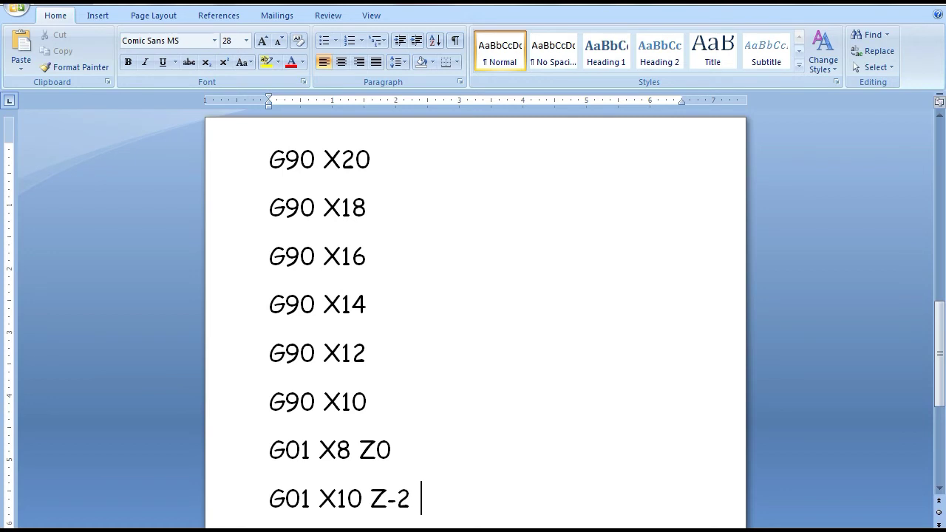
{"action": "type", "text": "F40"}
{"action": "type", "text": " CHAMF"}
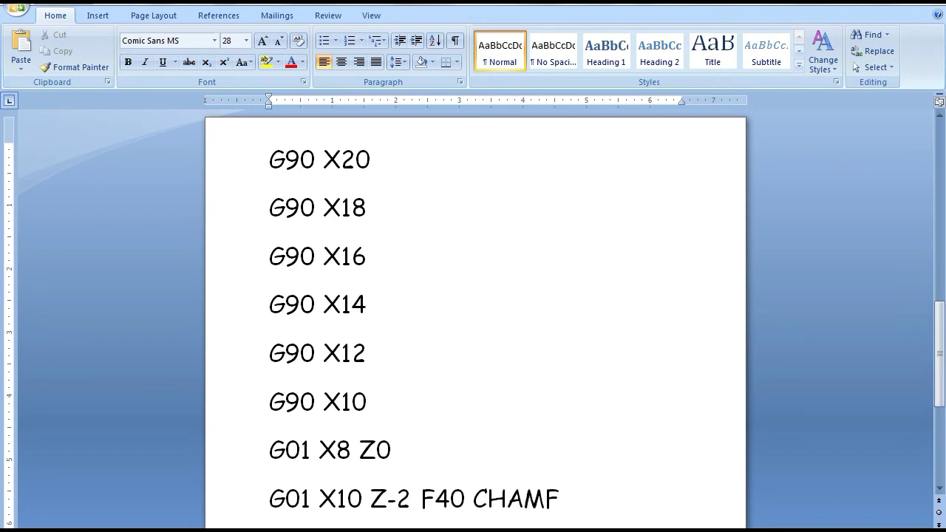
{"action": "type", "text": "ERING"}
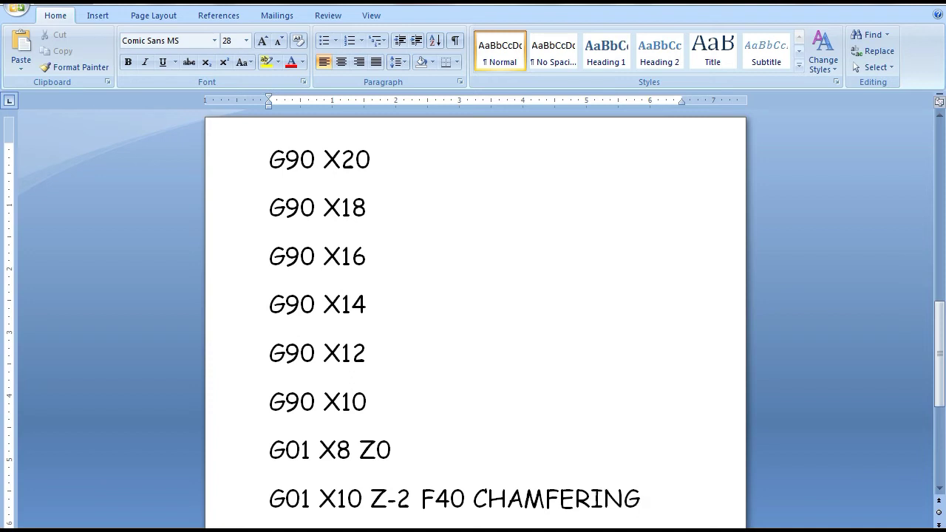
{"action": "key", "text": "BackSpace"}
{"action": "key", "text": "BackSpace"}
{"action": "key", "text": "BackSpace"}
{"action": "key", "text": "BackSpace"}
{"action": "key", "text": "BackSpace"}
{"action": "key", "text": "BackSpace"}
{"action": "key", "text": "BackSpace"}
{"action": "key", "text": "BackSpace"}
{"action": "key", "text": "BackSpace"}
{"action": "key", "text": "BackSpace"}
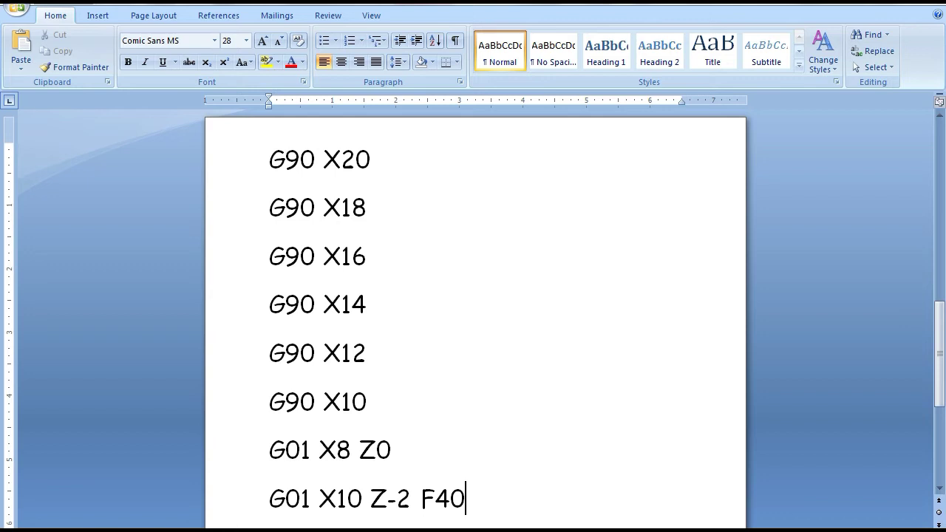
{"action": "key", "text": "Return"}
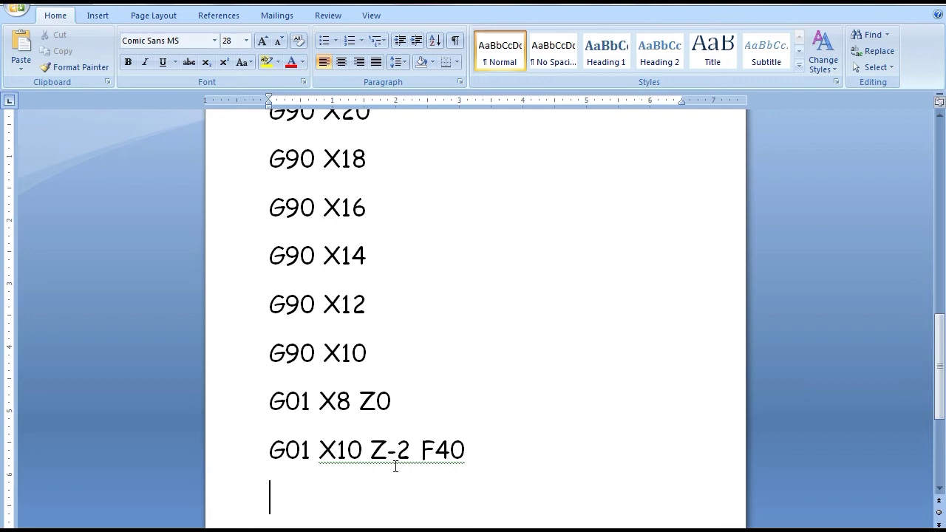
Step: Add the rapid retract G00 X30 Z1, correcting the mistyped O's
{"action": "type", "text": "GOO"}
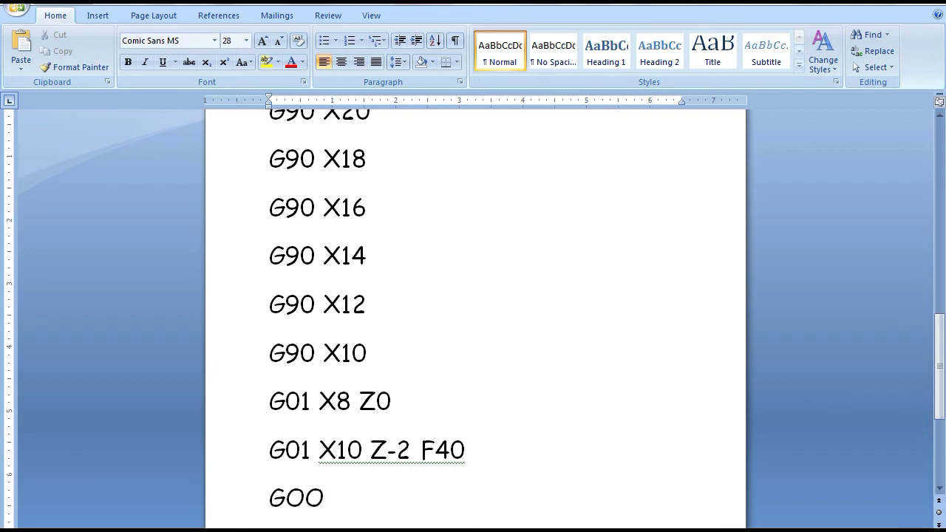
{"action": "key", "text": "BackSpace"}
{"action": "key", "text": "BackSpace"}
{"action": "type", "text": "00 X30"}
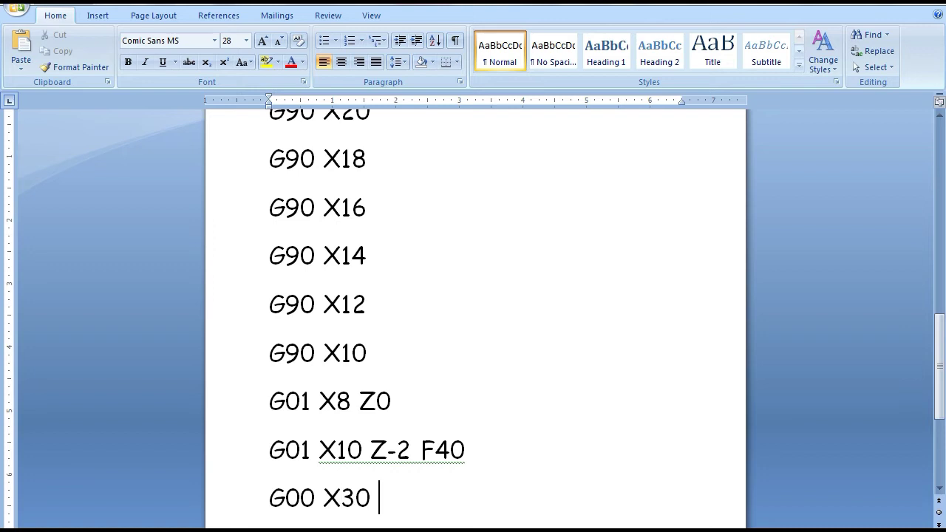
{"action": "type", "text": " Z1"}
{"action": "key", "text": "Return"}
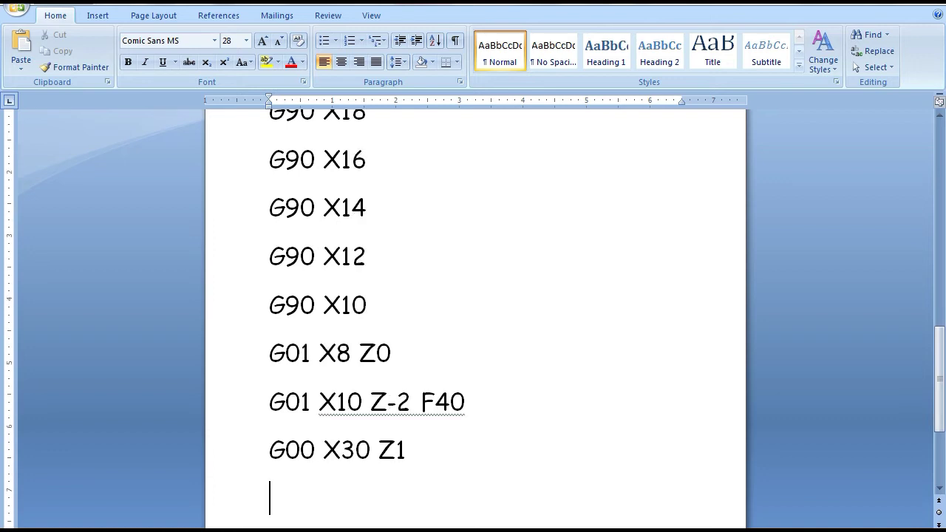
Step: Add M05, G28 U0 W0, M06 T02 and M03 S1500 on separate lines, then begin G00 X
{"action": "type", "text": "M05"}
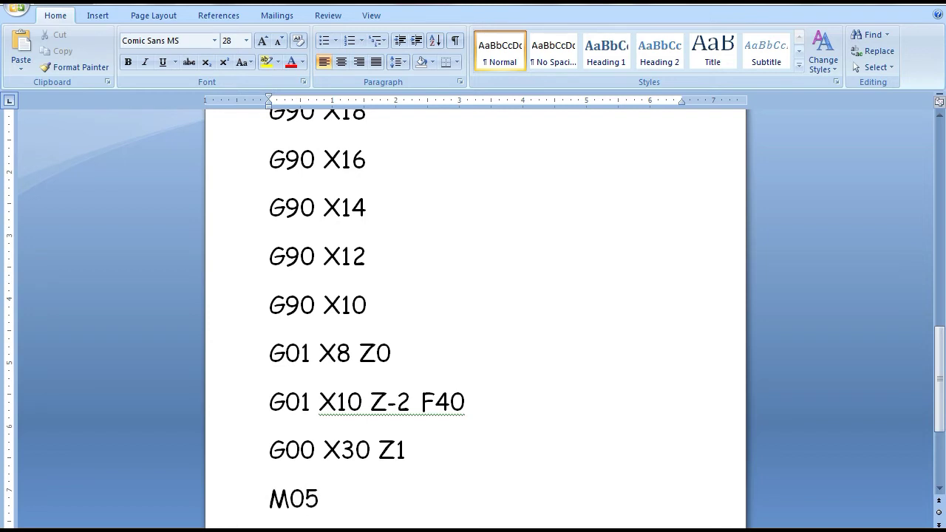
{"action": "key", "text": "Return"}
{"action": "type", "text": "G"}
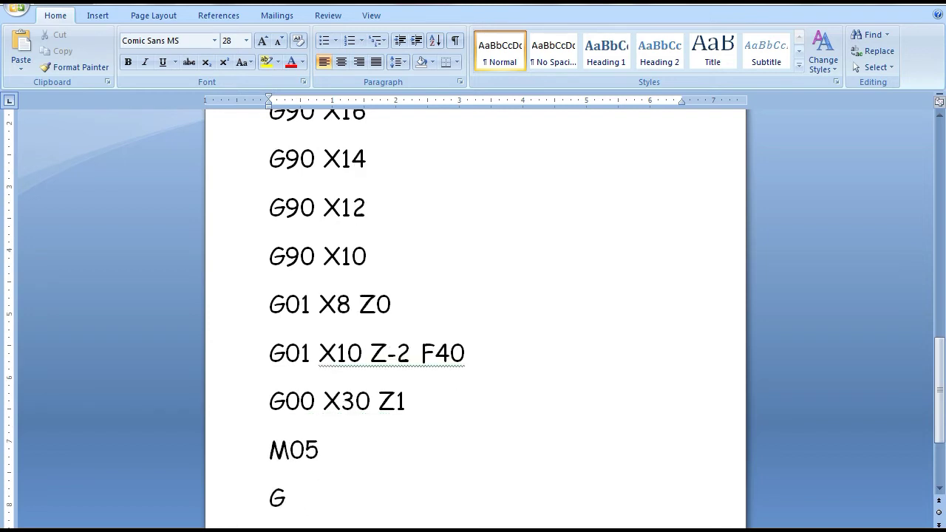
{"action": "type", "text": "28 U0 W0"}
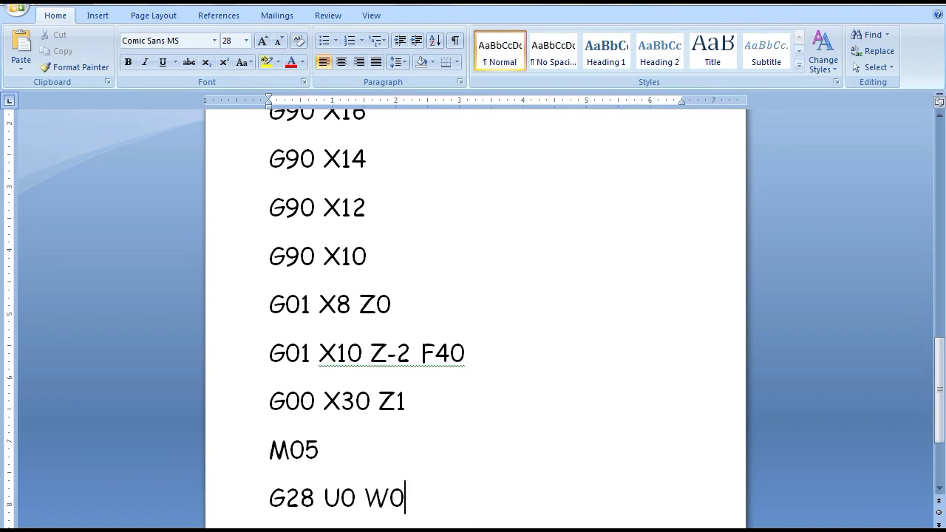
{"action": "key", "text": "Return"}
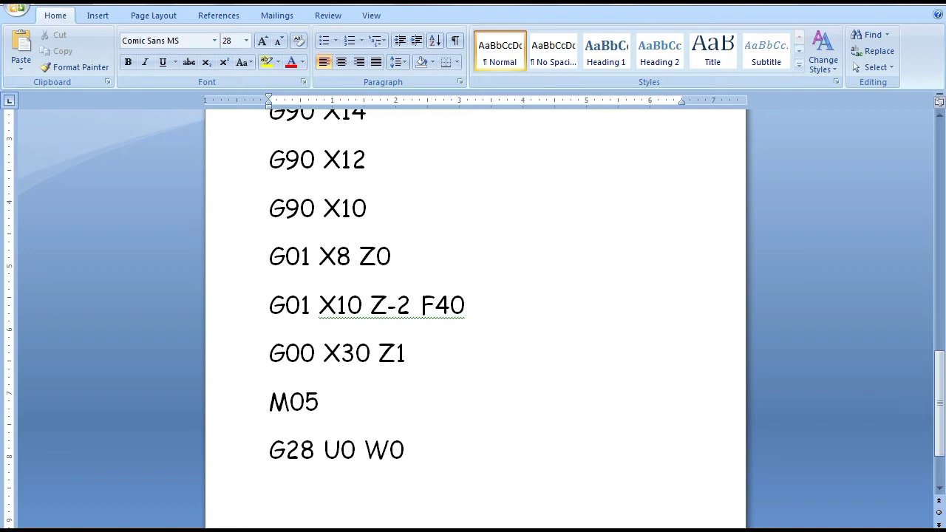
{"action": "type", "text": "M06"}
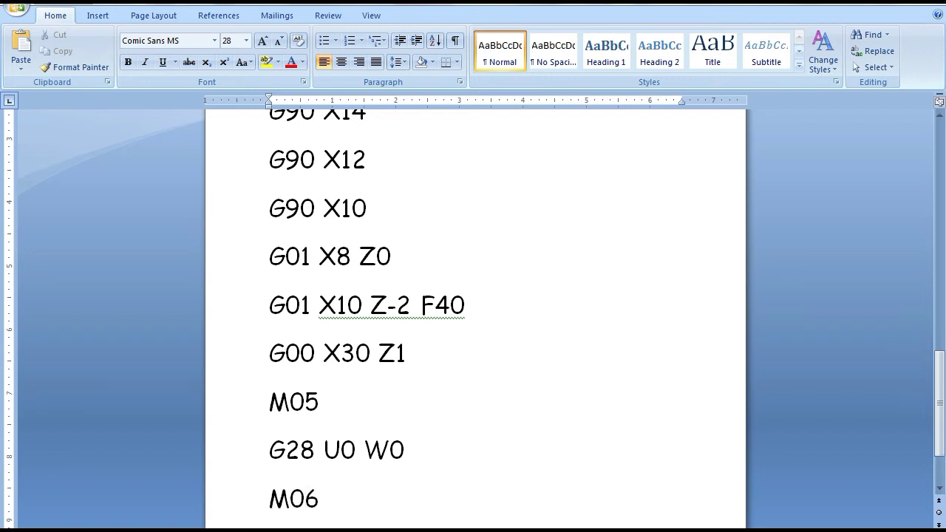
{"action": "type", "text": " T02 CHANGE "}
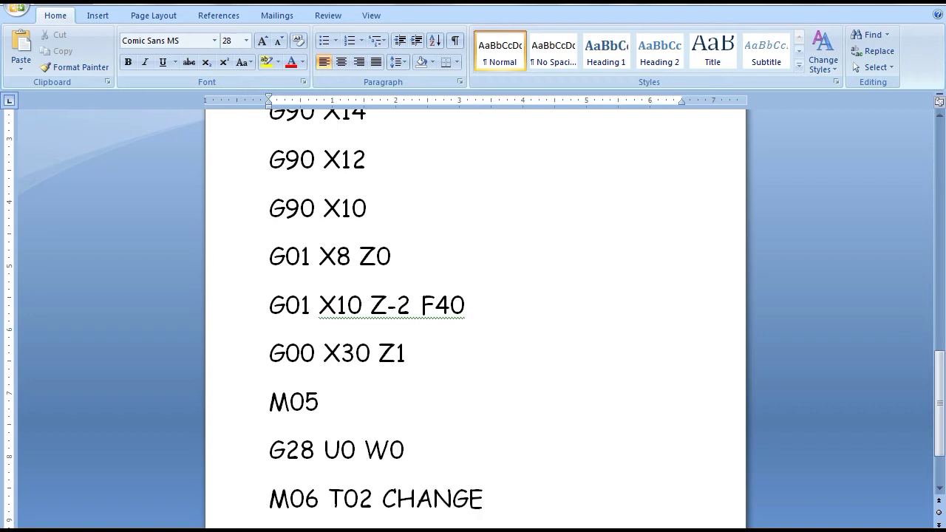
{"action": "type", "text": "GROOVING TOOL"}
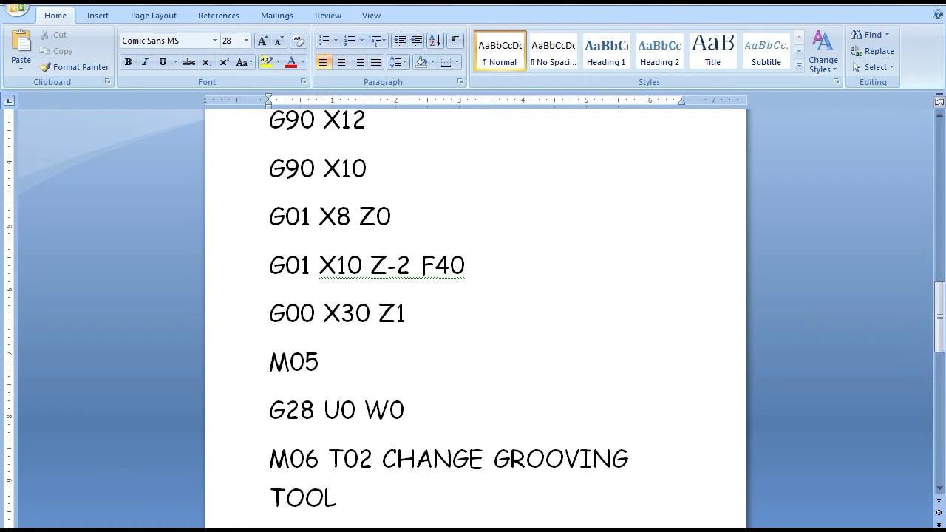
{"action": "key", "text": "BackSpace"}
{"action": "key", "text": "BackSpace"}
{"action": "key", "text": "BackSpace"}
{"action": "key", "text": "BackSpace"}
{"action": "key", "text": "BackSpace"}
{"action": "key", "text": "BackSpace"}
{"action": "key", "text": "BackSpace"}
{"action": "key", "text": "BackSpace"}
{"action": "key", "text": "BackSpace"}
{"action": "key", "text": "BackSpace"}
{"action": "key", "text": "BackSpace"}
{"action": "key", "text": "BackSpace"}
{"action": "key", "text": "BackSpace"}
{"action": "key", "text": "BackSpace"}
{"action": "key", "text": "BackSpace"}
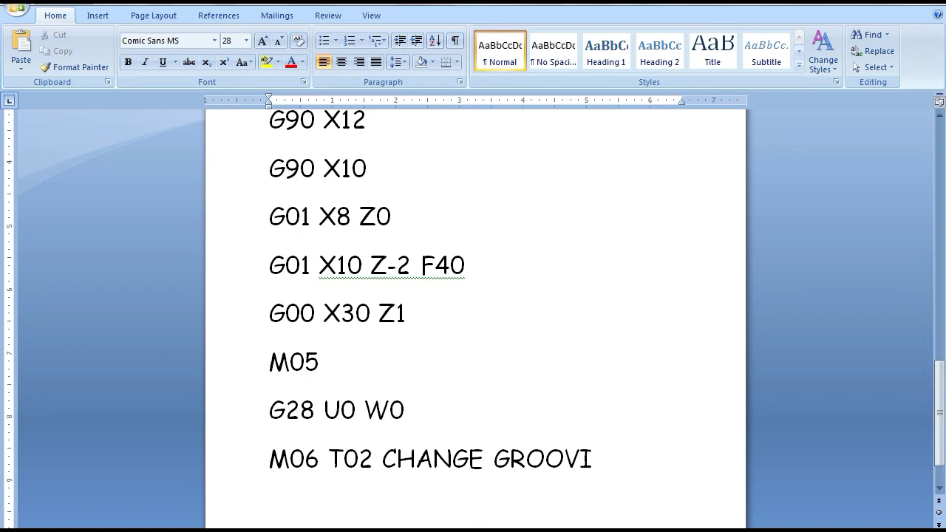
{"action": "key", "text": "BackSpace"}
{"action": "key", "text": "BackSpace"}
{"action": "key", "text": "BackSpace"}
{"action": "key", "text": "BackSpace"}
{"action": "key", "text": "BackSpace"}
{"action": "key", "text": "BackSpace"}
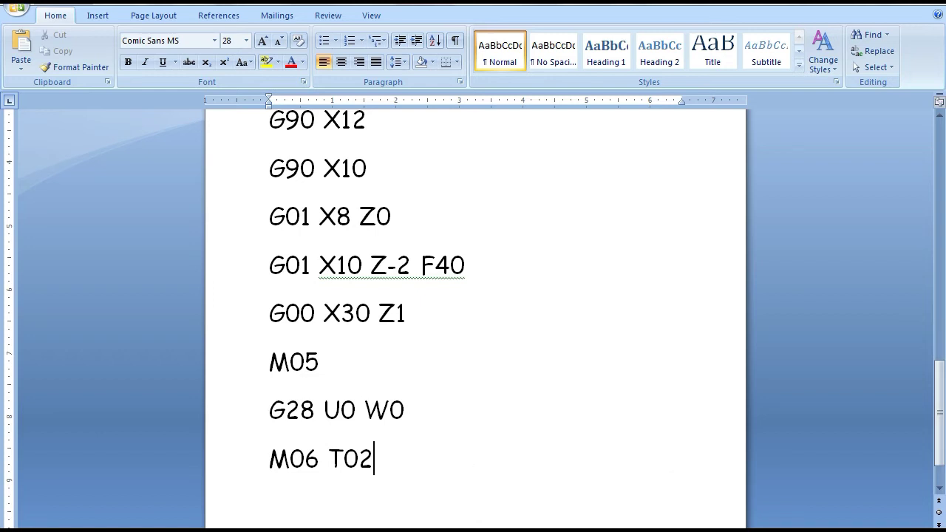
{"action": "key", "text": "Return"}
{"action": "type", "text": "M"}
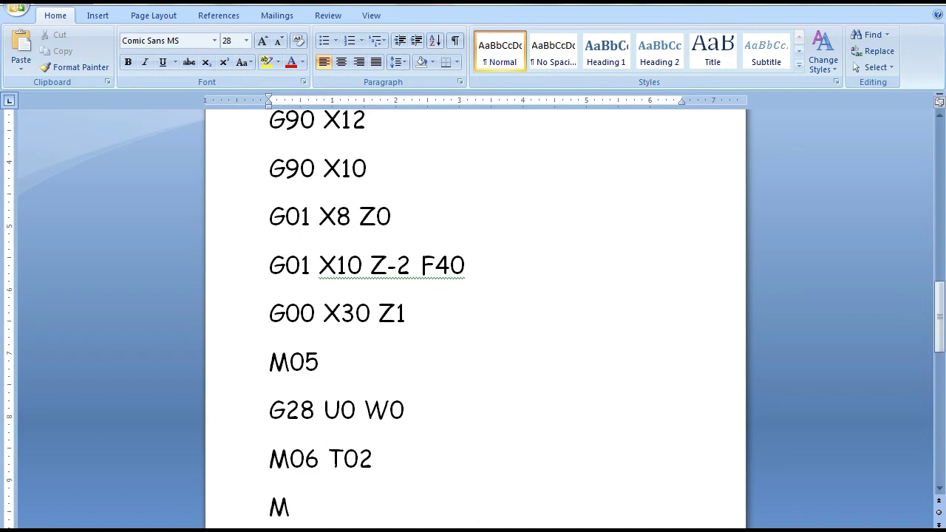
{"action": "type", "text": "03 S1500"}
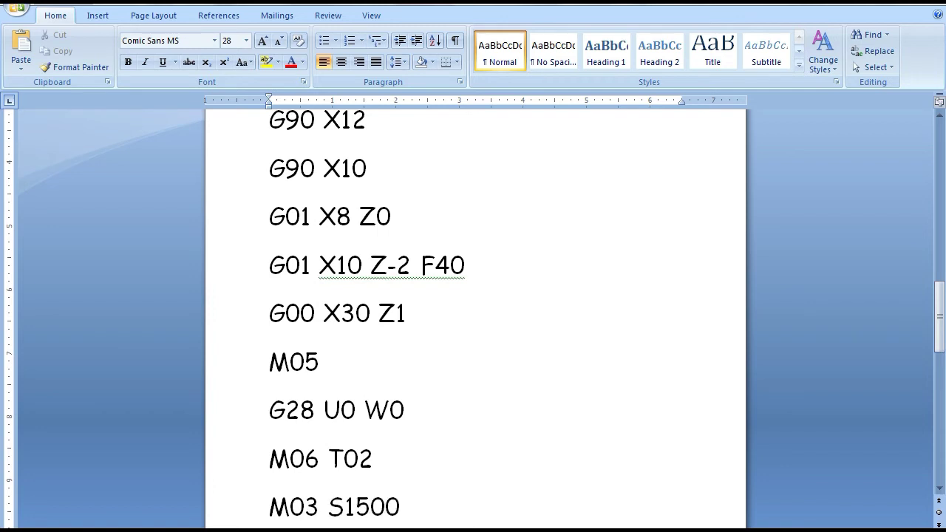
{"action": "key", "text": "ctrl+Return"}
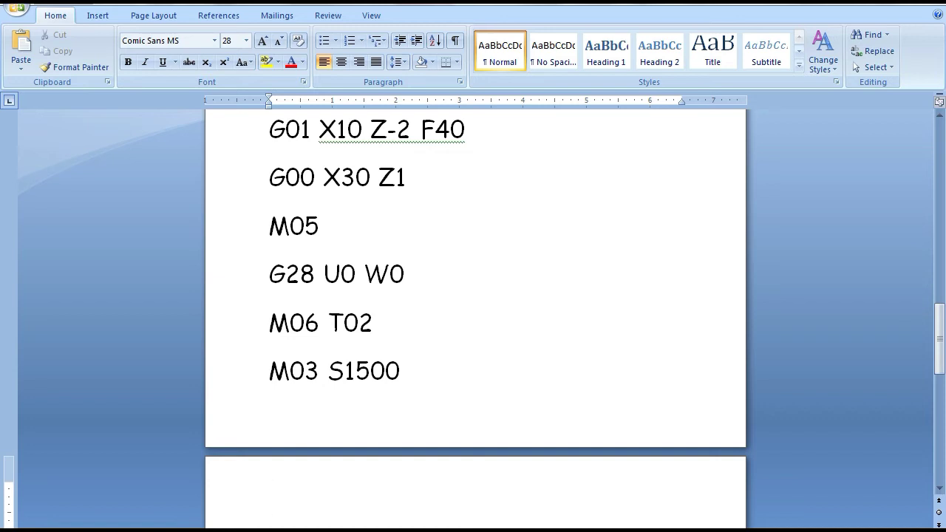
{"action": "type", "text": "G00 X"}
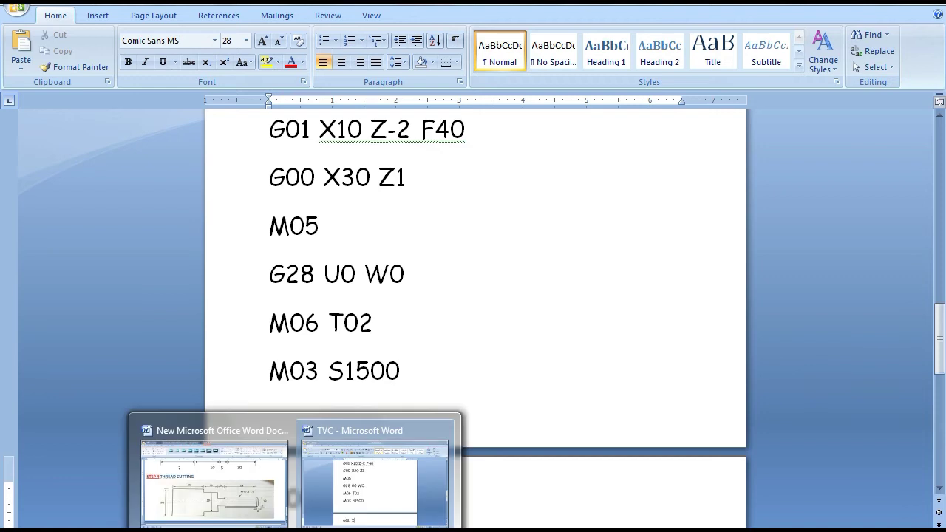
Step: Check the groove on the part drawing, then return to the program for G00 X11 Z-25
{"action": "left_click", "coordinate": [281, 504]}
{"action": "scroll", "coordinate": [516, 365], "scroll_direction": "up", "scroll_amount": 1}
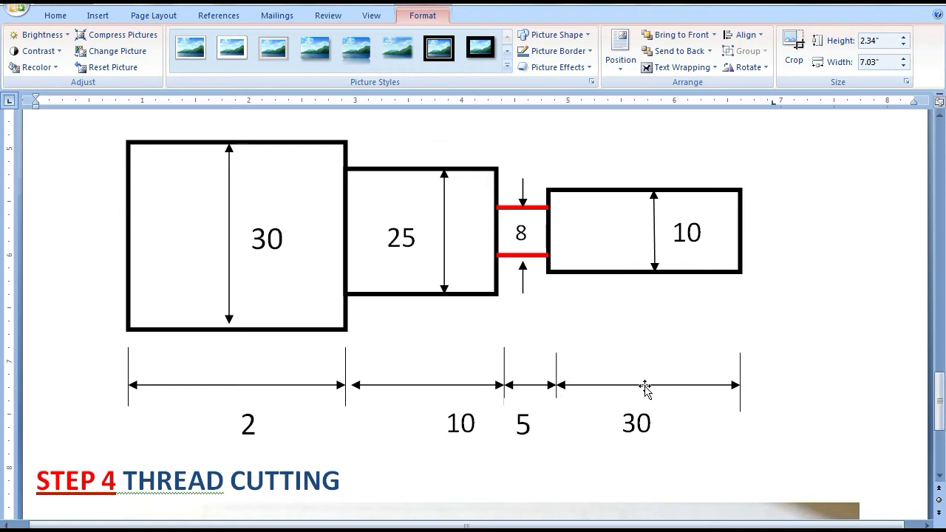
{"action": "left_click", "coordinate": [544, 177]}
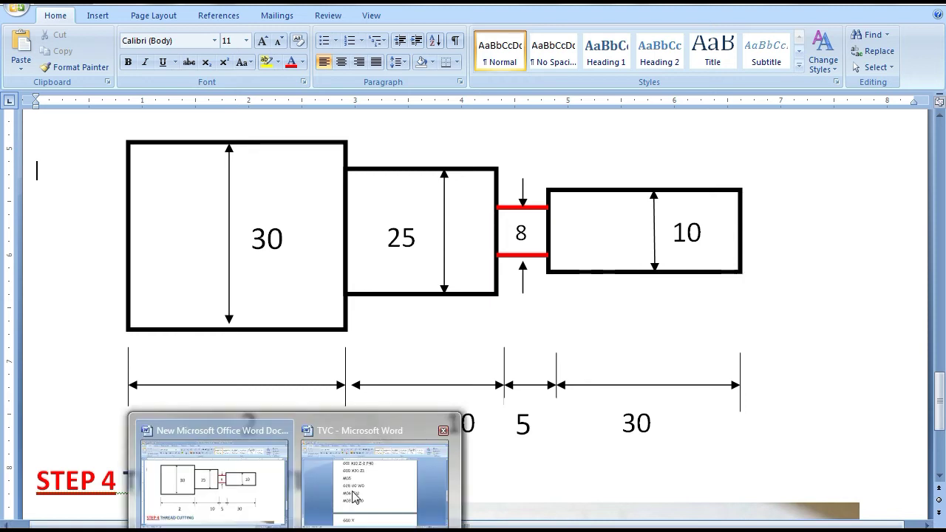
{"action": "left_click", "coordinate": [355, 496]}
Step: Finish G00 X11 Z-25, then start the next page with 'G75 GROOVING CYCLE'
{"action": "type", "text": "25"}
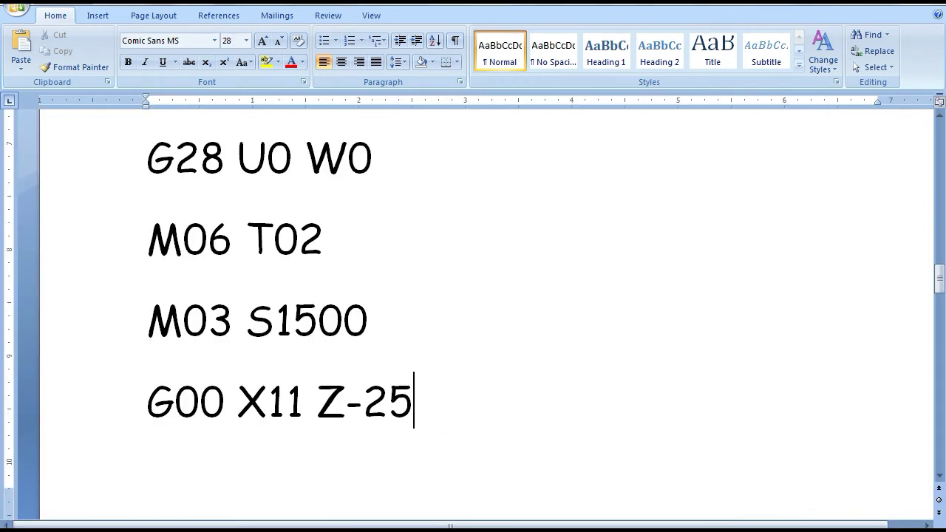
{"action": "key", "text": "ctrl+Return"}
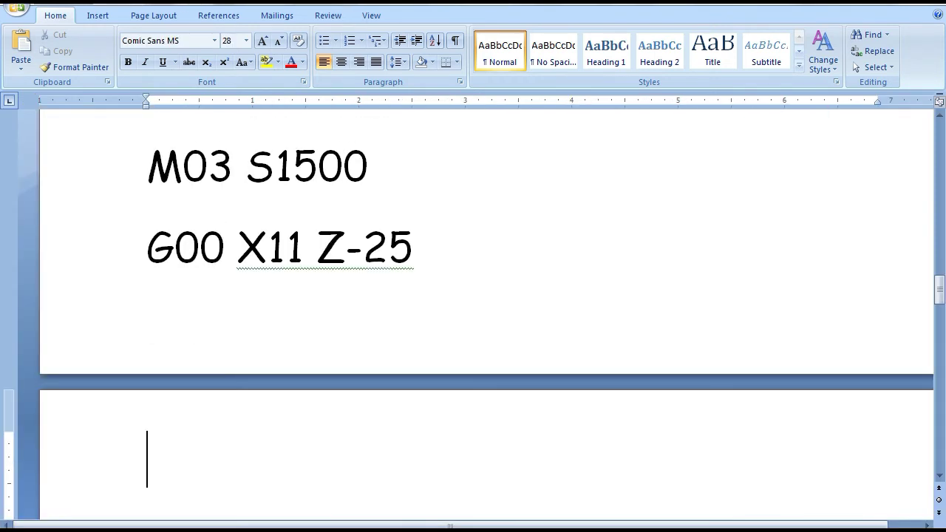
{"action": "scroll", "coordinate": [435, 406], "scroll_direction": "down", "scroll_amount": 3}
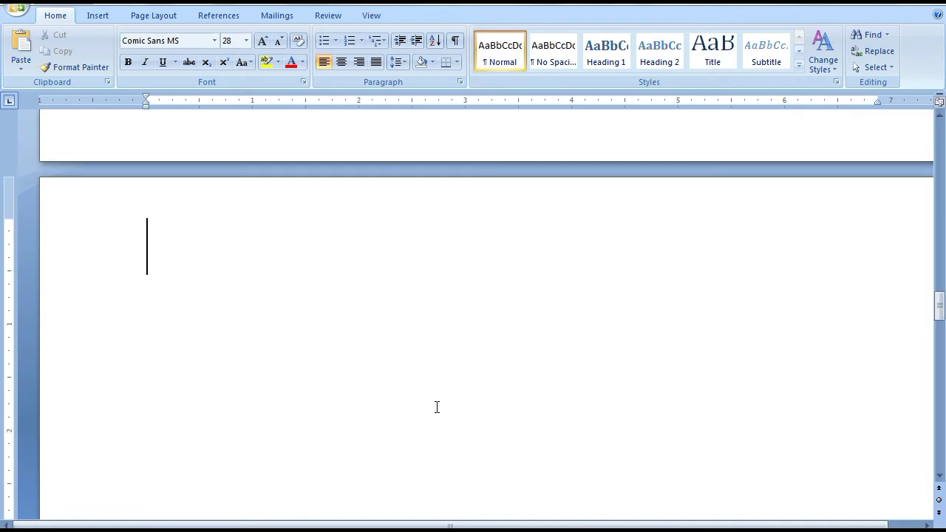
{"action": "type", "text": "G"}
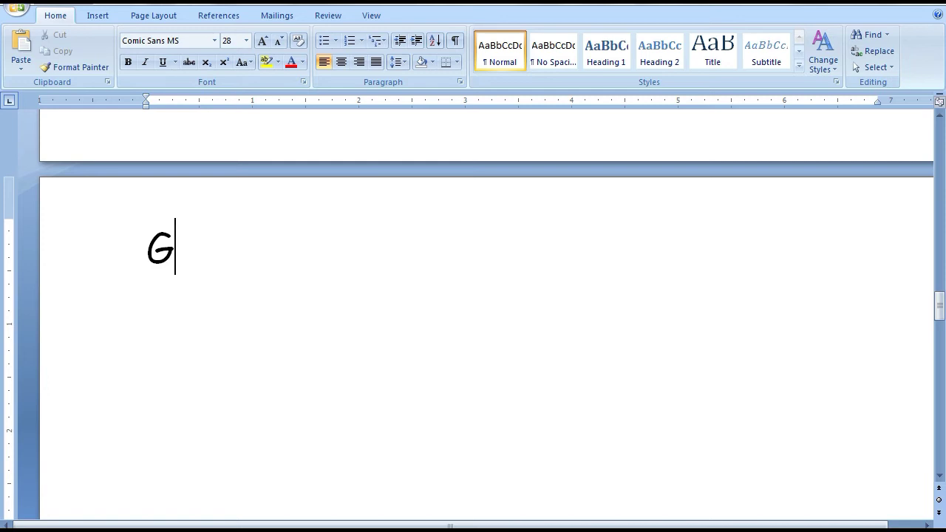
{"action": "type", "text": "75 GRO"}
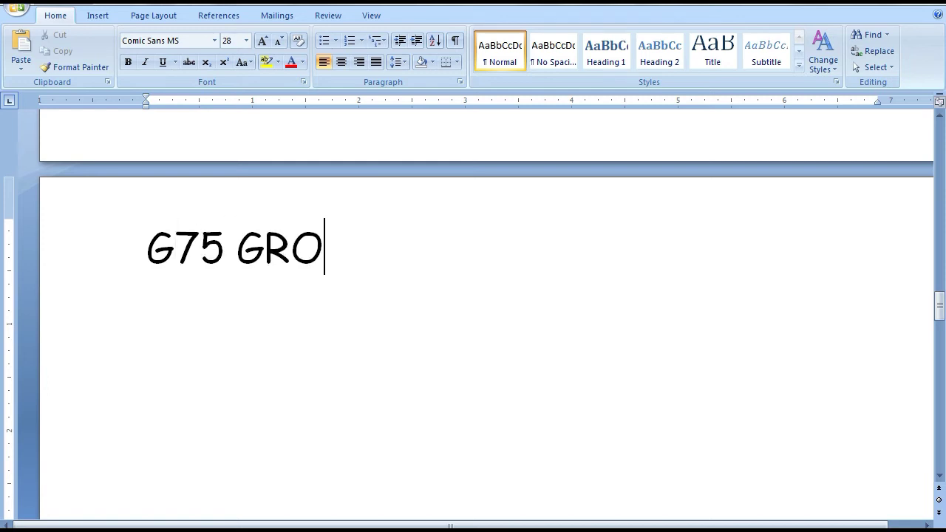
{"action": "type", "text": "OVING CYCLE"}
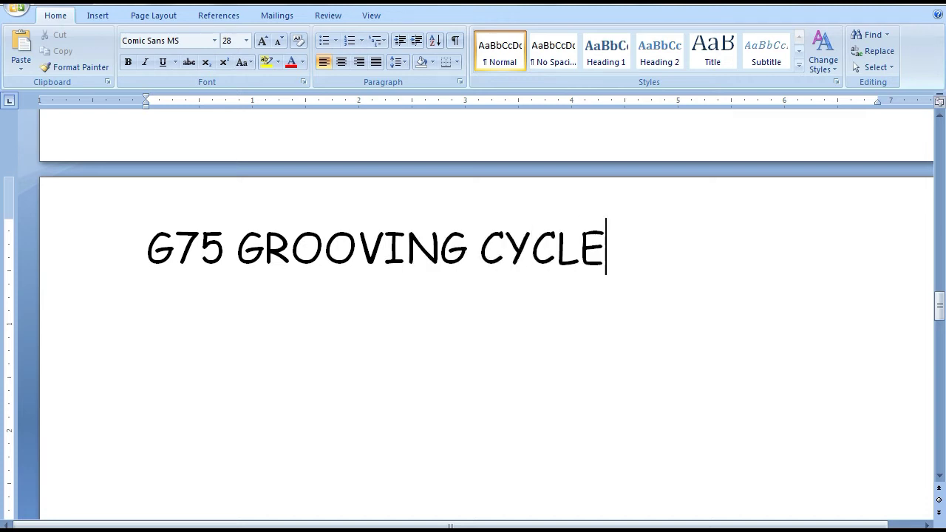
Step: Turn the label into G75 R1.0 and add the line G75 X8 Z-30 P1000 Q1000 R0.5 F40
{"action": "key", "text": "BackSpace"}
{"action": "key", "text": "BackSpace"}
{"action": "key", "text": "BackSpace"}
{"action": "key", "text": "BackSpace"}
{"action": "key", "text": "BackSpace"}
{"action": "key", "text": "BackSpace"}
{"action": "key", "text": "BackSpace"}
{"action": "key", "text": "BackSpace"}
{"action": "key", "text": "BackSpace"}
{"action": "key", "text": "BackSpace"}
{"action": "key", "text": "BackSpace"}
{"action": "key", "text": "BackSpace"}
{"action": "key", "text": "BackSpace"}
{"action": "key", "text": "BackSpace"}
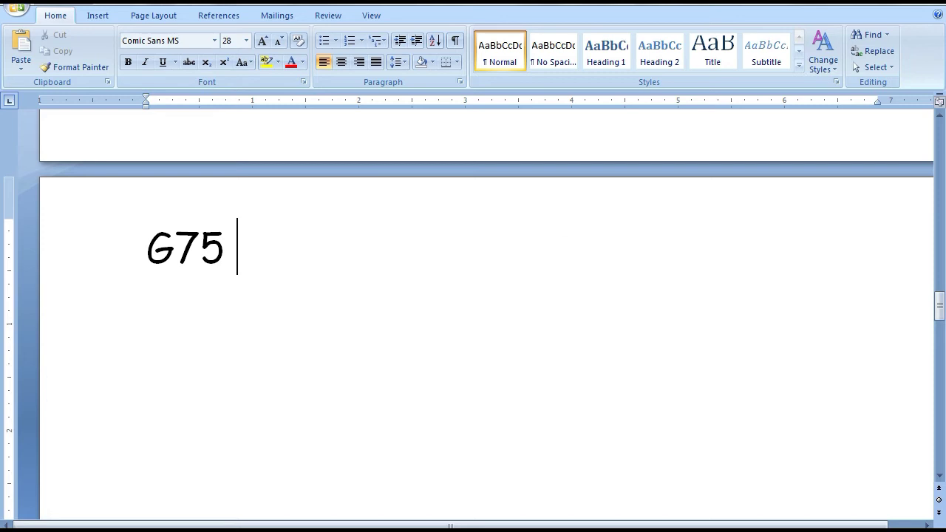
{"action": "type", "text": "R1.0"}
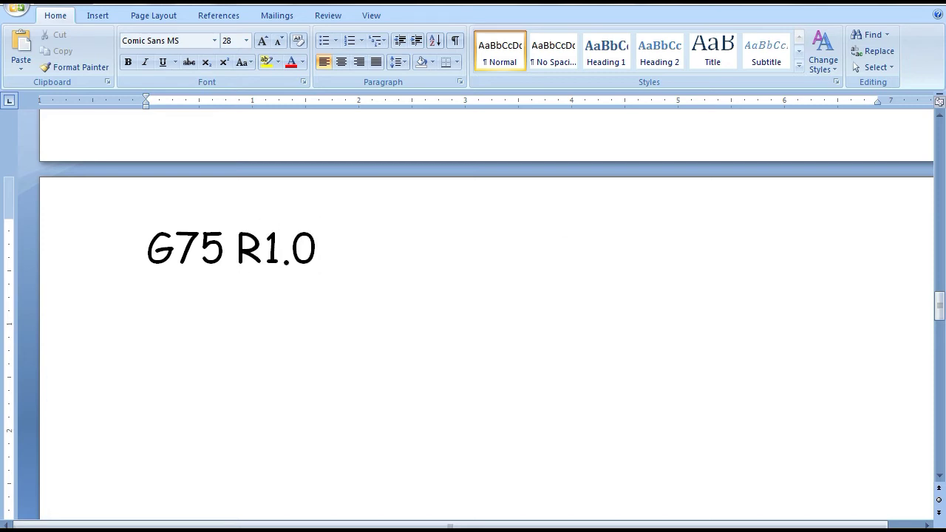
{"action": "key", "text": "Return"}
{"action": "type", "text": "G75"}
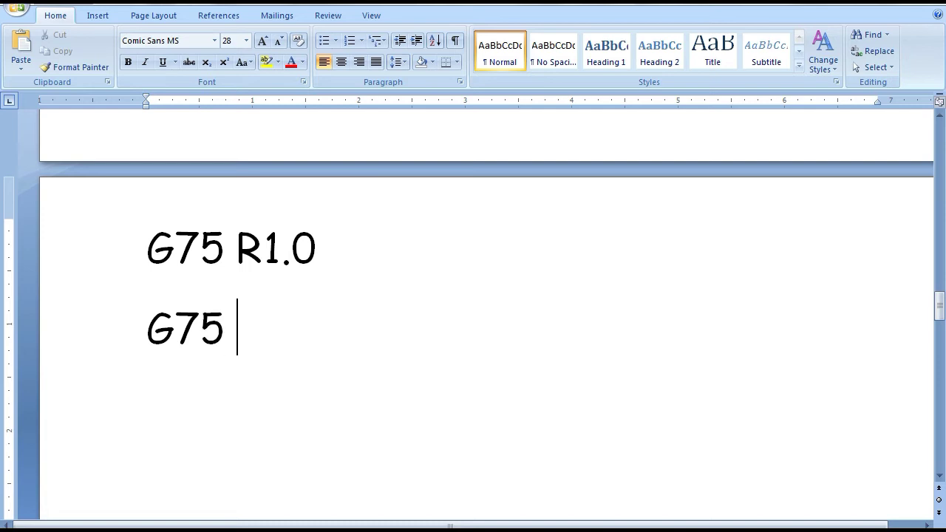
{"action": "type", "text": " X"}
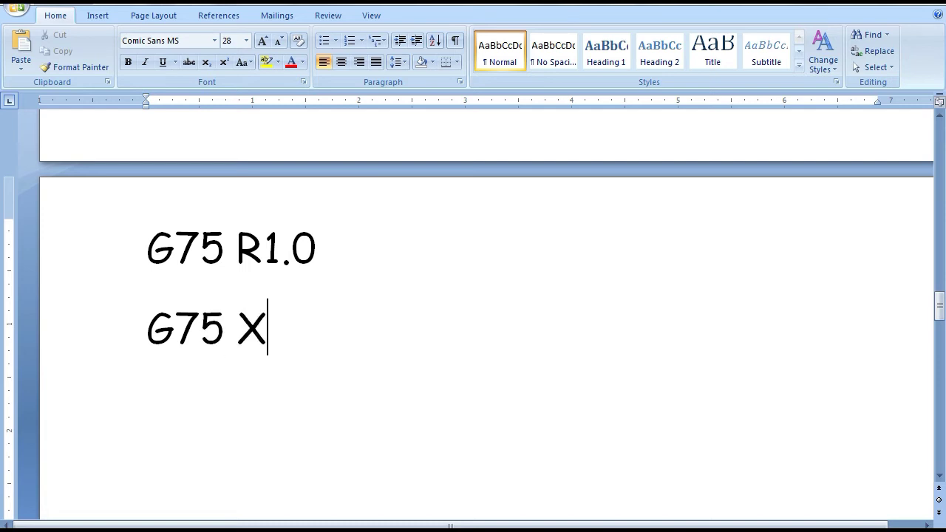
{"action": "type", "text": "8 Z-30"}
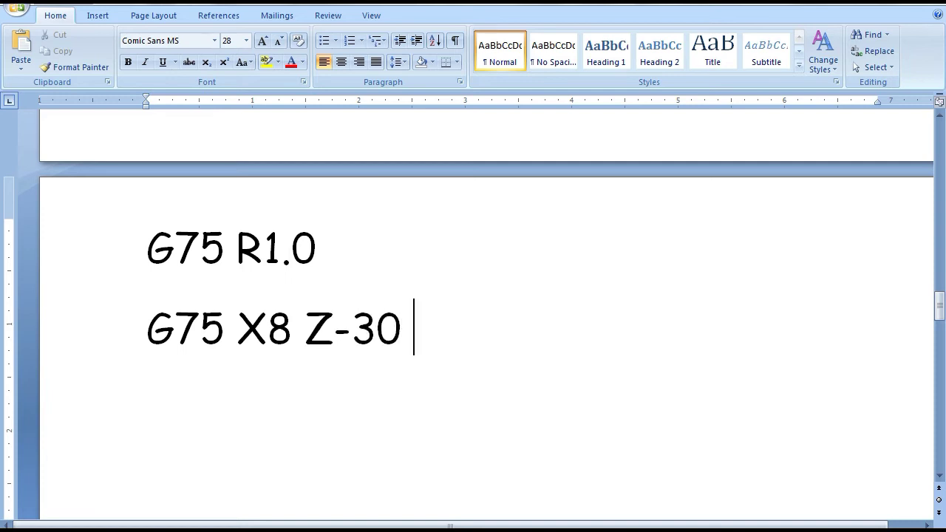
{"action": "type", "text": " P1000"}
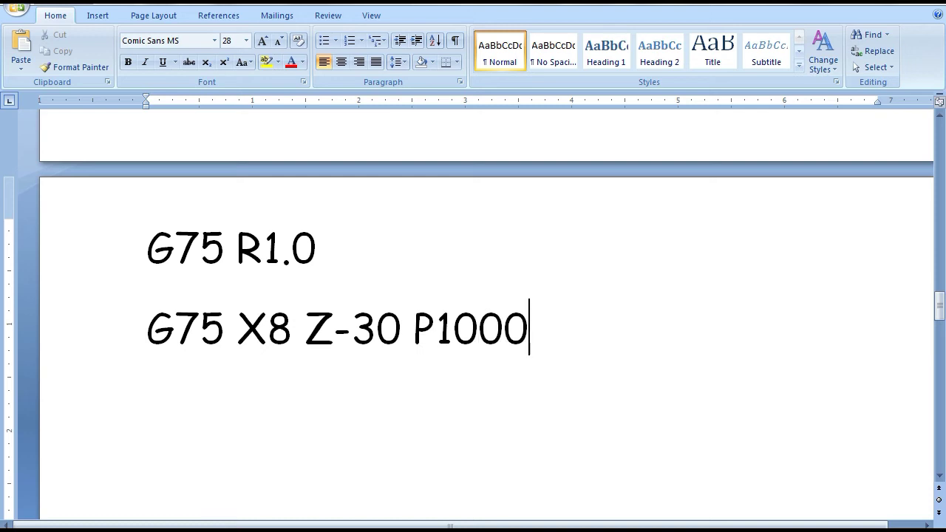
{"action": "type", "text": " Q1000 "}
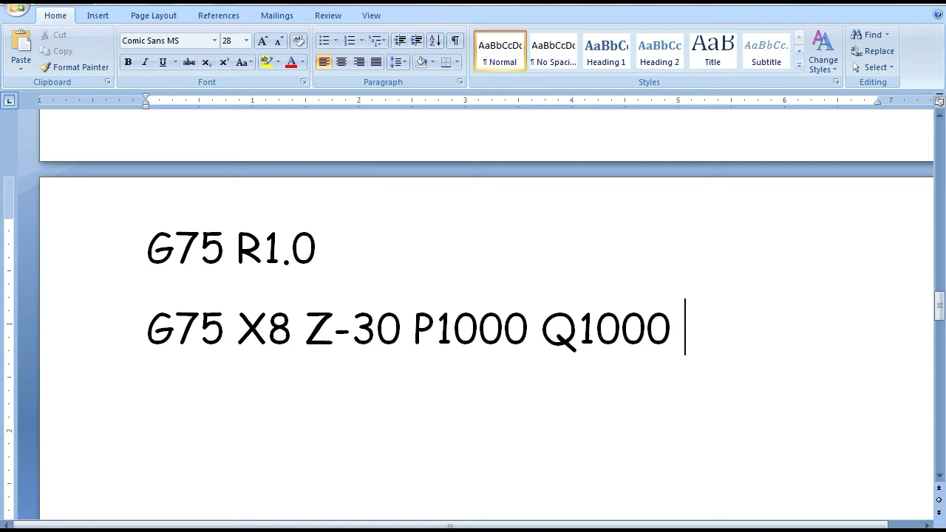
{"action": "type", "text": "R0.5 F"}
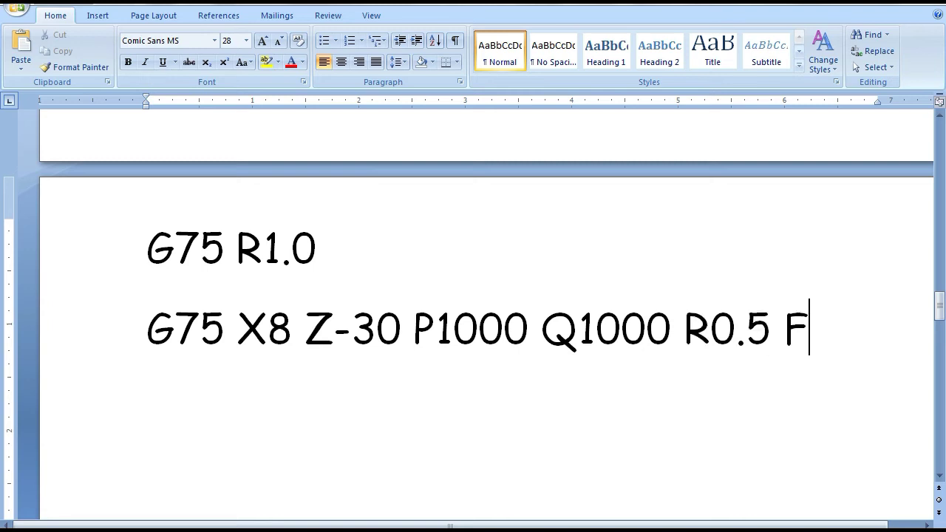
{"action": "type", "text": "40"}
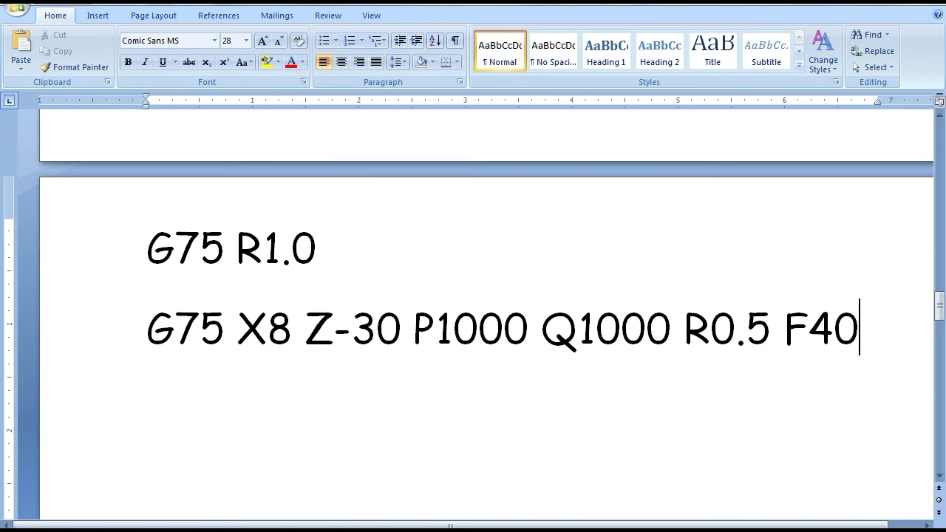
{"action": "scroll", "coordinate": [371, 334], "scroll_direction": "up", "scroll_amount": 4}
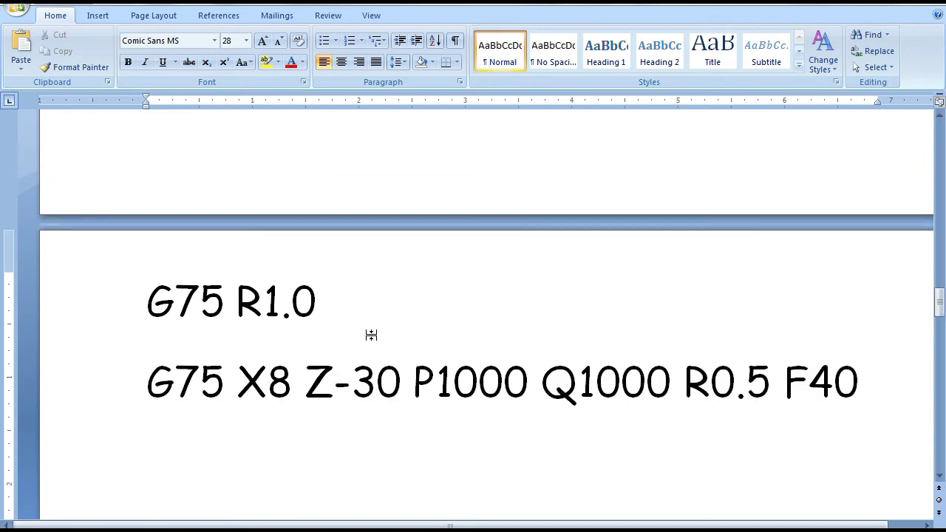
{"action": "scroll", "coordinate": [371, 334], "scroll_direction": "down", "scroll_amount": 4}
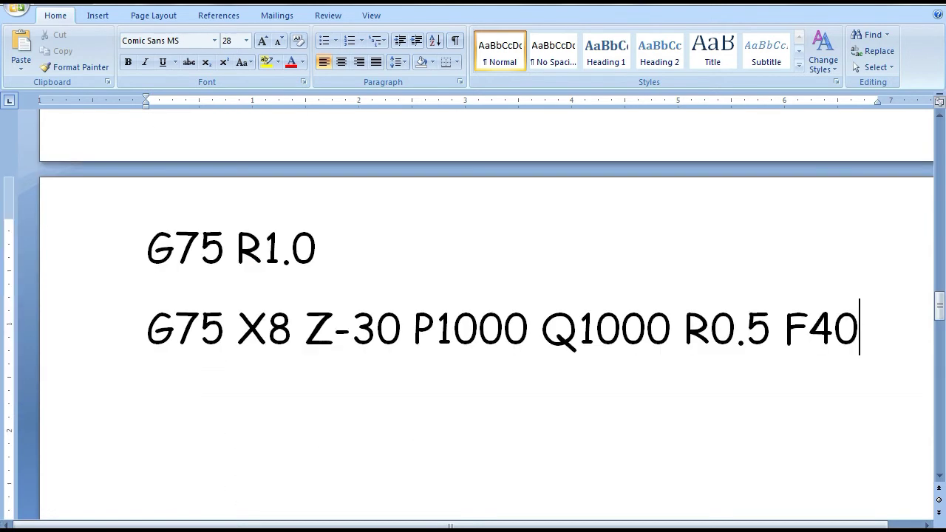
Step: In the thread-cutting drawing document, change the 30 dimension label to 25
{"action": "mouse_move", "coordinate": [296, 529]}
{"action": "left_click", "coordinate": [204, 473]}
{"action": "scroll", "coordinate": [530, 333], "scroll_direction": "up", "scroll_amount": 6}
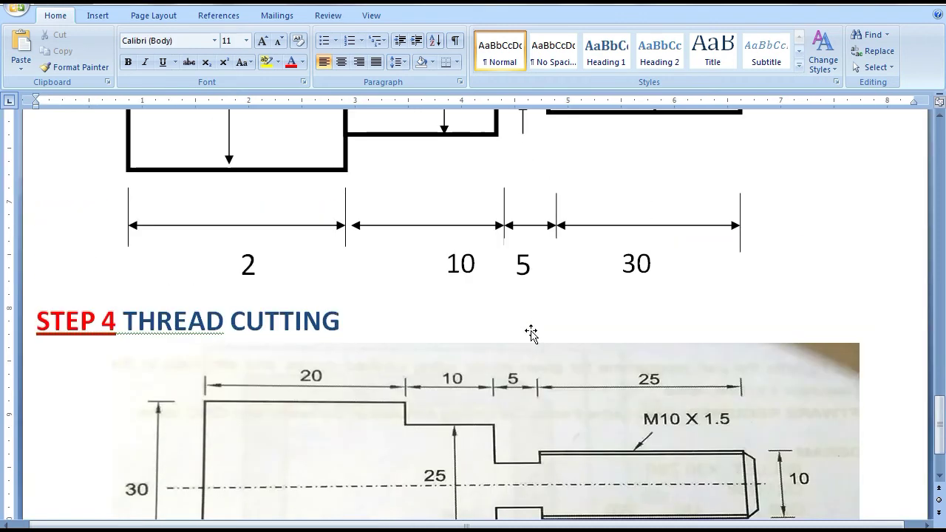
{"action": "left_click", "coordinate": [636, 369]}
{"action": "left_click_drag", "start_coordinate": [637, 369], "coordinate": [629, 377]}
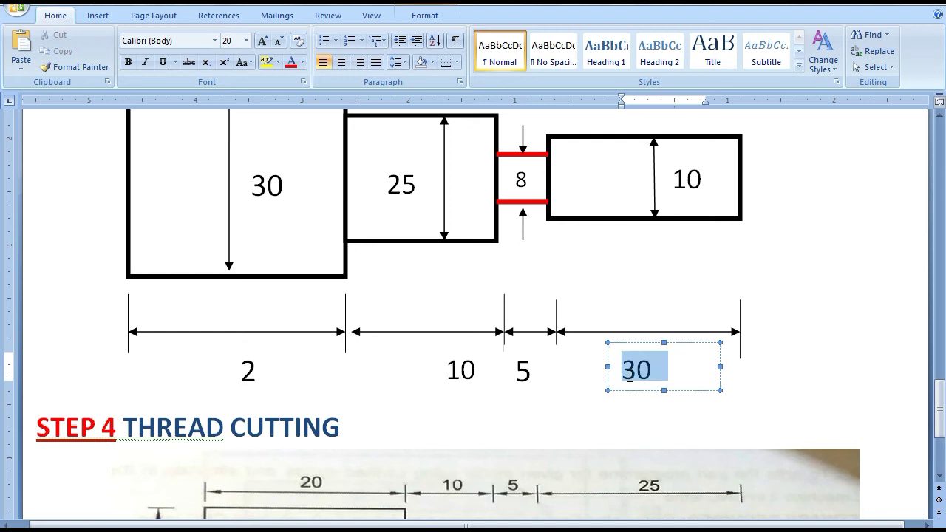
{"action": "left_click", "coordinate": [368, 375]}
{"action": "double_click", "coordinate": [636, 370]}
{"action": "type", "text": "25"}
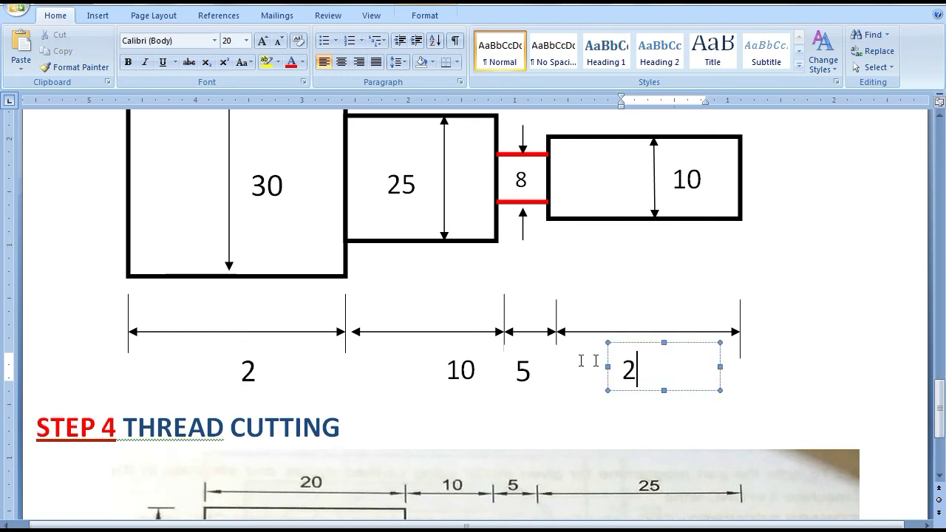
Step: Change the 2 dimension label under the first section to 20
{"action": "left_click", "coordinate": [262, 375]}
{"action": "left_click_drag", "start_coordinate": [262, 375], "coordinate": [244, 377]}
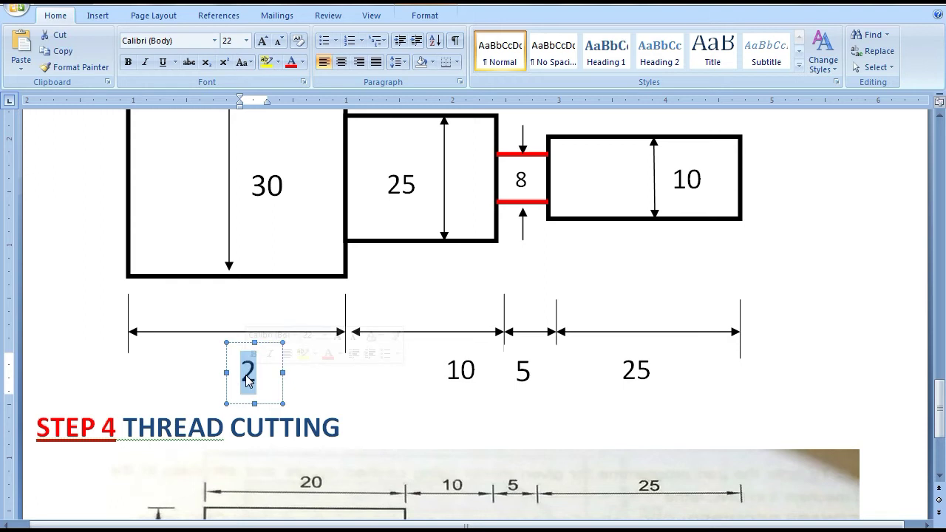
{"action": "type", "text": "2"}
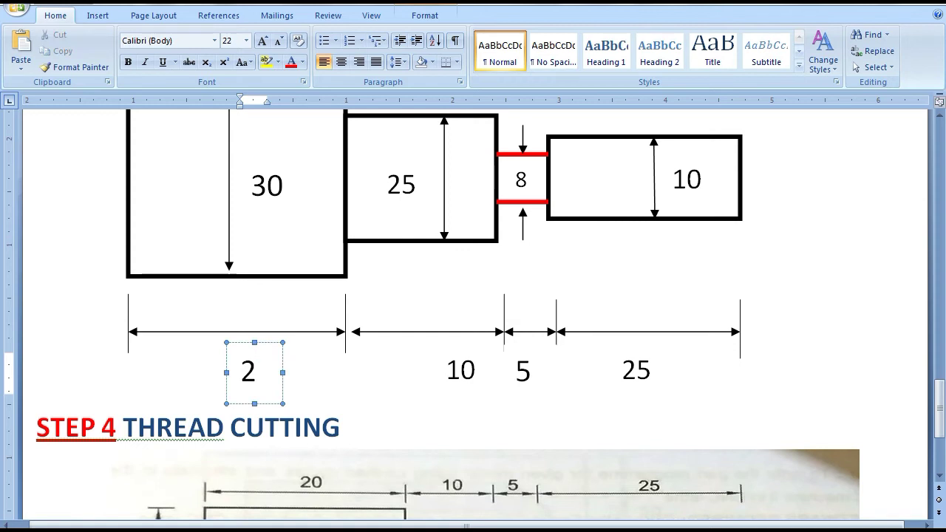
{"action": "type", "text": "0"}
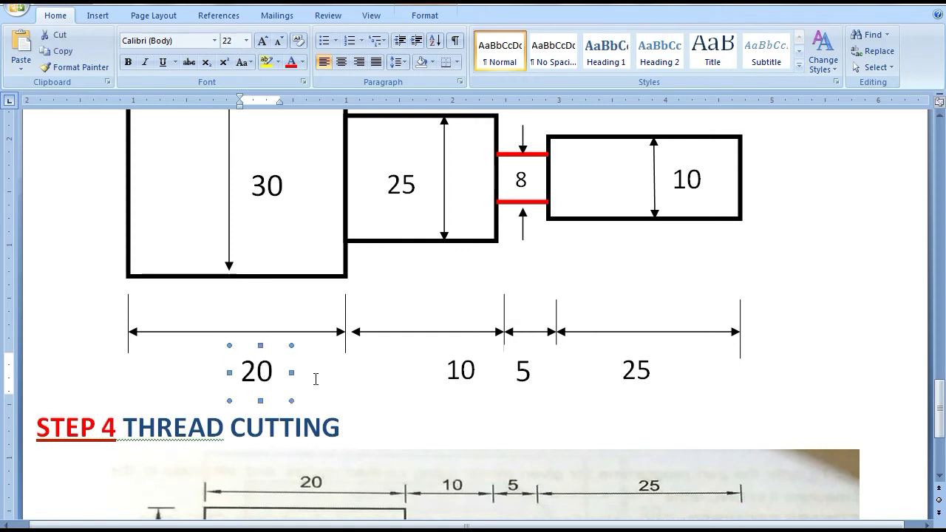
Step: Check the 10, 5 and 25 dimension labels, then return to the body text
{"action": "left_click", "coordinate": [462, 372]}
{"action": "left_click", "coordinate": [531, 372]}
{"action": "left_click", "coordinate": [636, 371]}
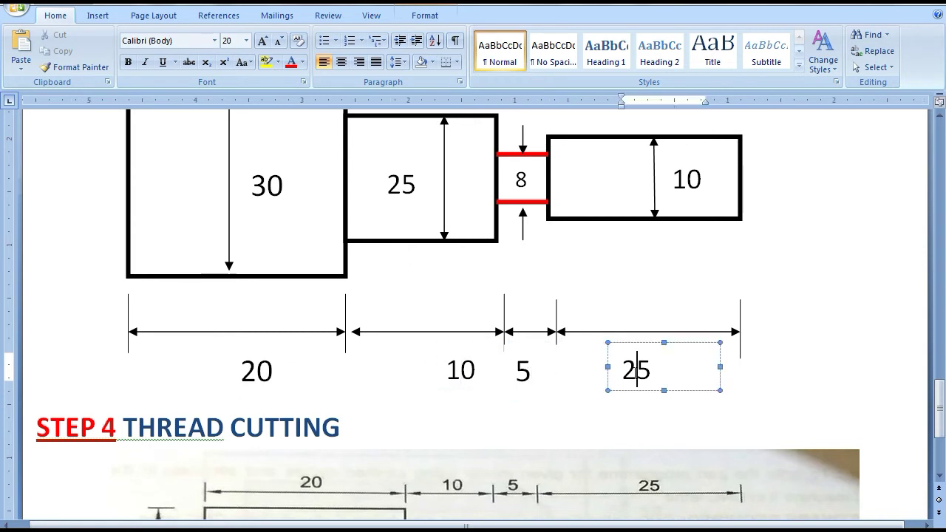
{"action": "left_click", "coordinate": [674, 374]}
{"action": "left_click", "coordinate": [543, 374]}
{"action": "scroll", "coordinate": [540, 374], "scroll_direction": "up", "scroll_amount": 8}
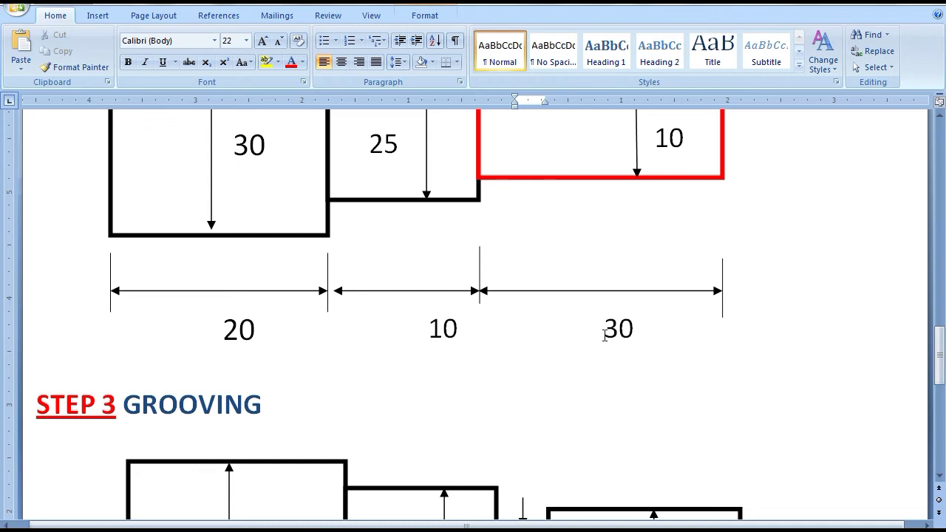
{"action": "scroll", "coordinate": [548, 367], "scroll_direction": "down", "scroll_amount": 8}
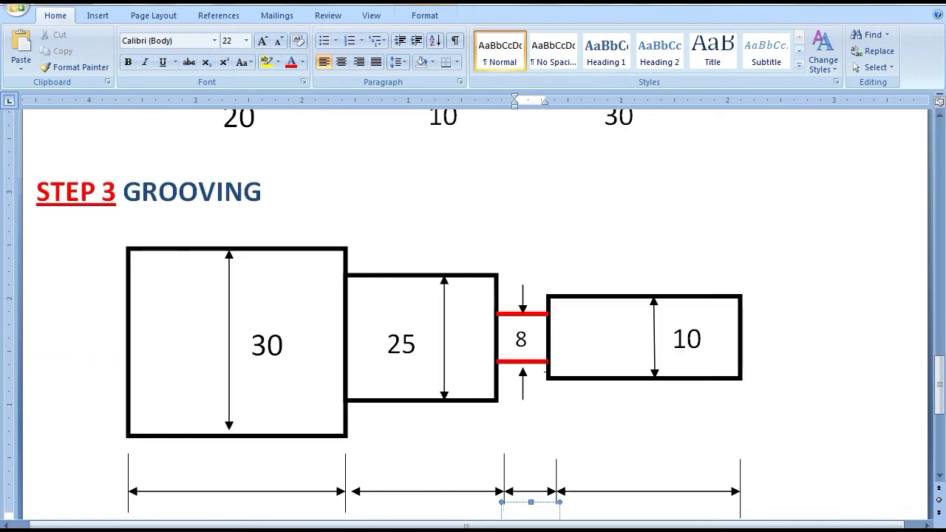
{"action": "left_click", "coordinate": [493, 448]}
{"action": "scroll", "coordinate": [492, 447], "scroll_direction": "down", "scroll_amount": 4}
{"action": "scroll", "coordinate": [510, 355], "scroll_direction": "down", "scroll_amount": 1}
{"action": "scroll", "coordinate": [528, 323], "scroll_direction": "up", "scroll_amount": 1}
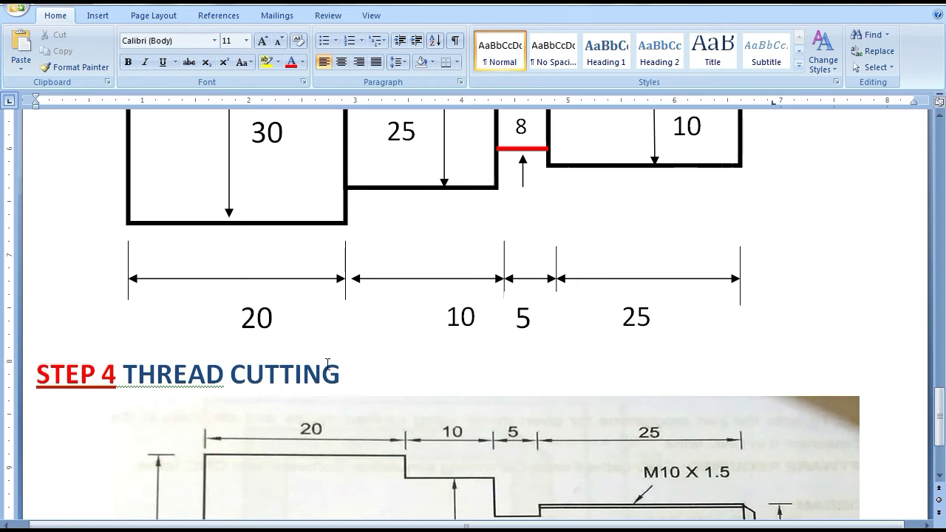
{"action": "scroll", "coordinate": [483, 293], "scroll_direction": "down", "scroll_amount": 2}
Step: Back in the G-code program, add the retract lines G00 X30 and G00 Z1
{"action": "mouse_move", "coordinate": [296, 526]}
{"action": "left_click", "coordinate": [347, 512]}
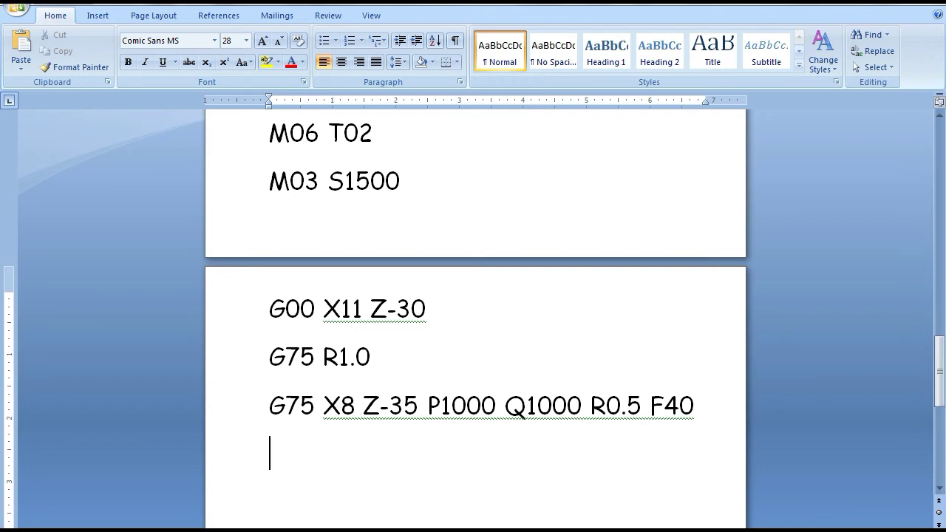
{"action": "type", "text": "G00 X30"}
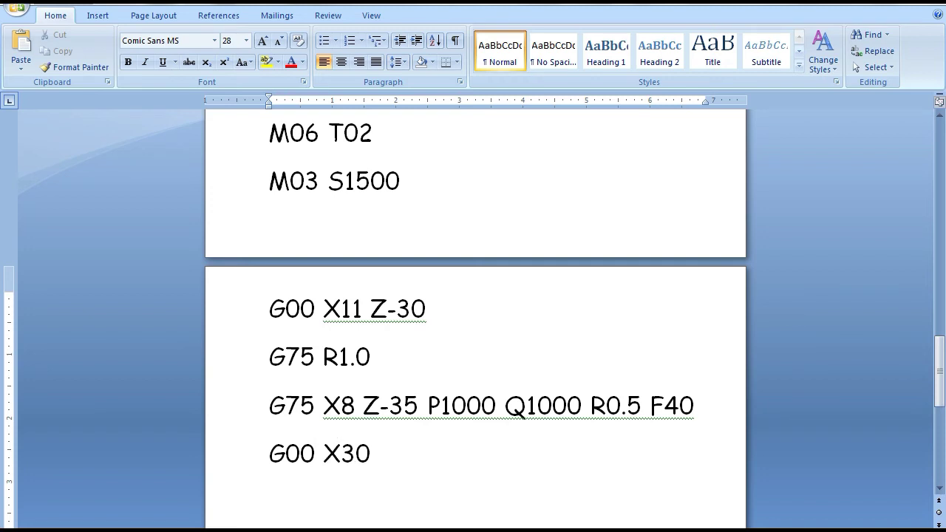
{"action": "key", "text": "Return"}
{"action": "type", "text": "G00 Z1"}
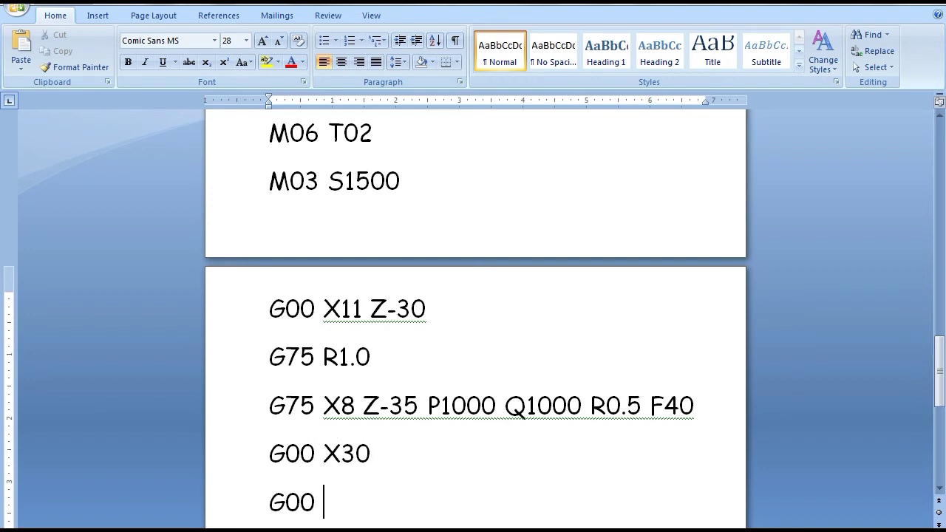
{"action": "key", "text": "Return"}
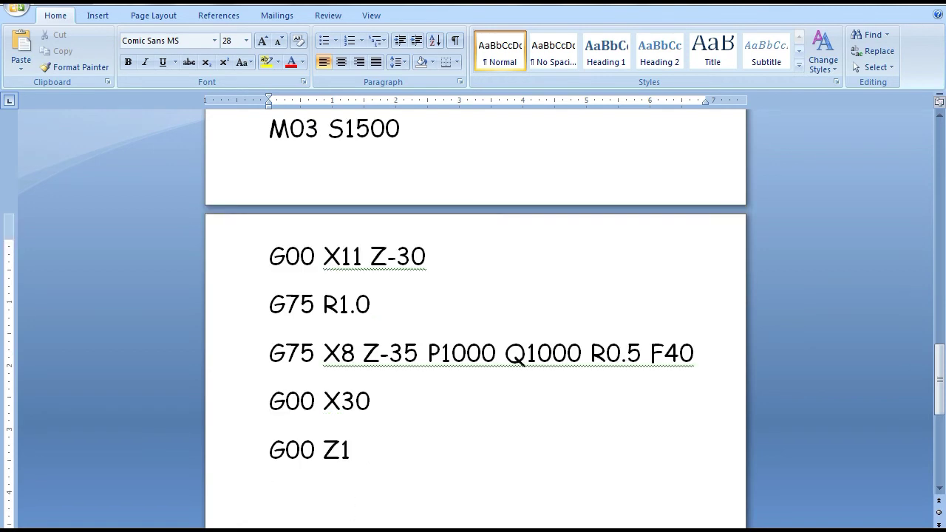
Step: Add M05 and G28 U0 W0, then begin the line 'M06 T03 THREAD CUTTING TOOL SELECT'
{"action": "scroll", "coordinate": [475, 318], "scroll_direction": "down", "scroll_amount": 2}
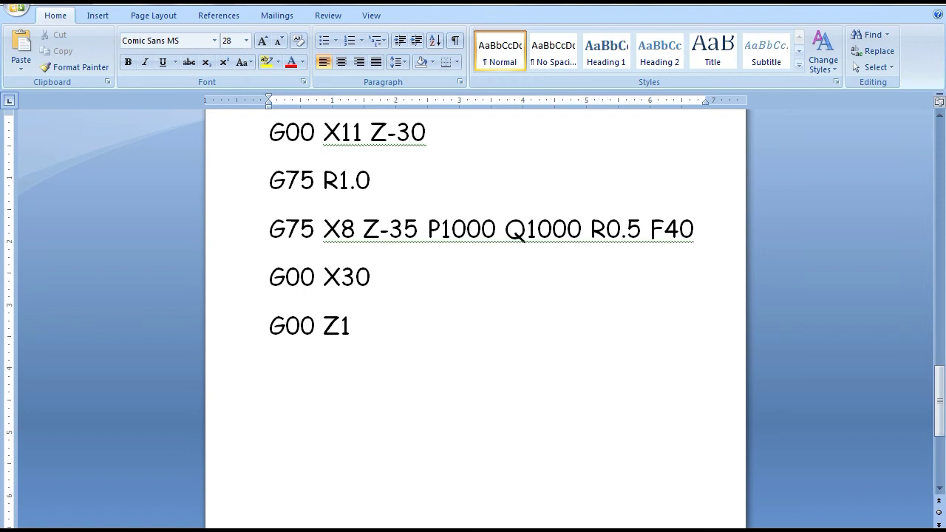
{"action": "type", "text": "05"}
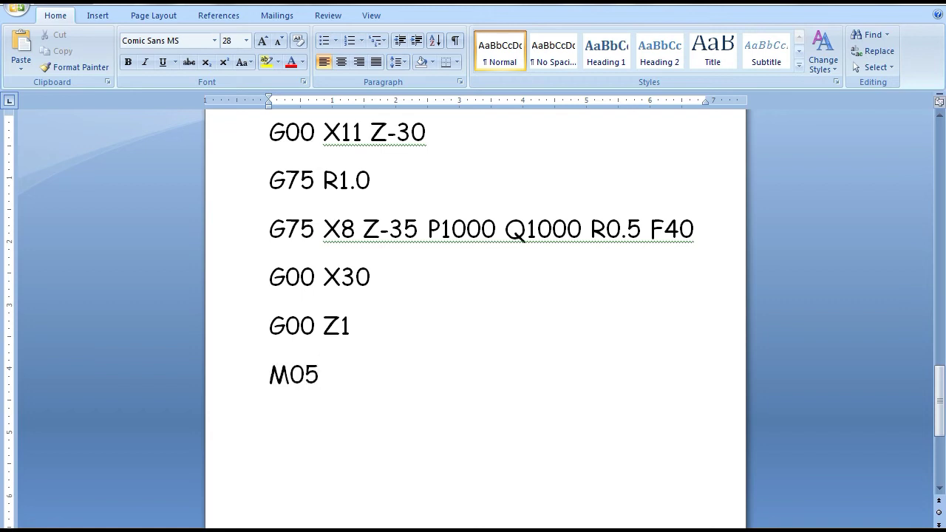
{"action": "key", "text": "Return"}
{"action": "type", "text": "G28 U0"}
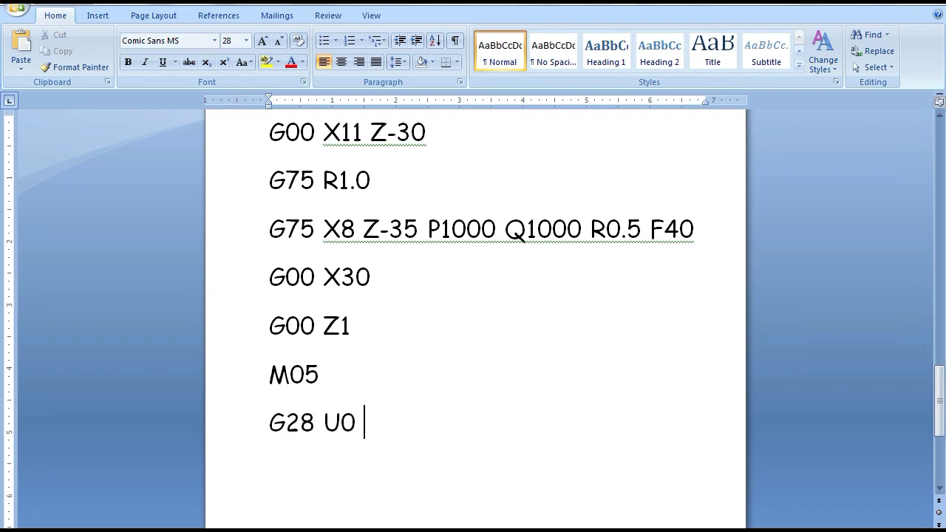
{"action": "type", "text": " W0"}
{"action": "key", "text": "Return"}
{"action": "type", "text": "M0"}
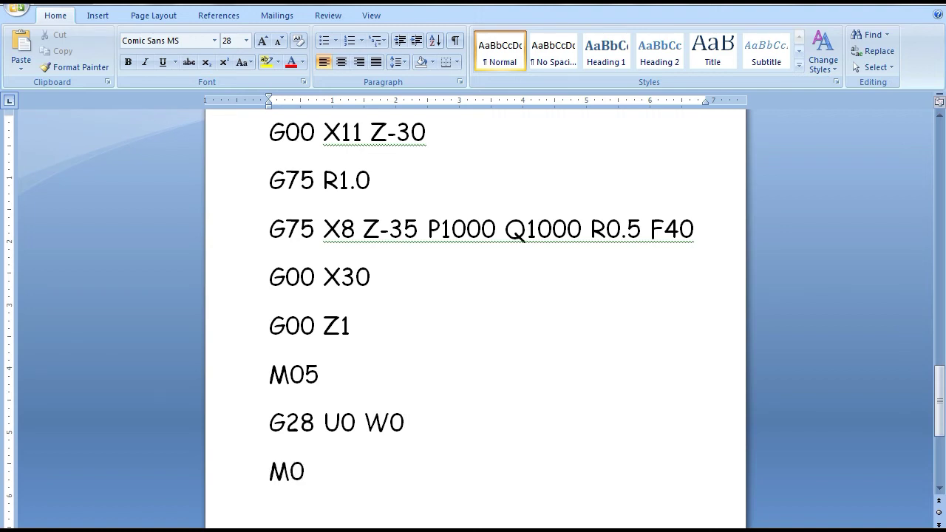
{"action": "type", "text": "6 T03 T"}
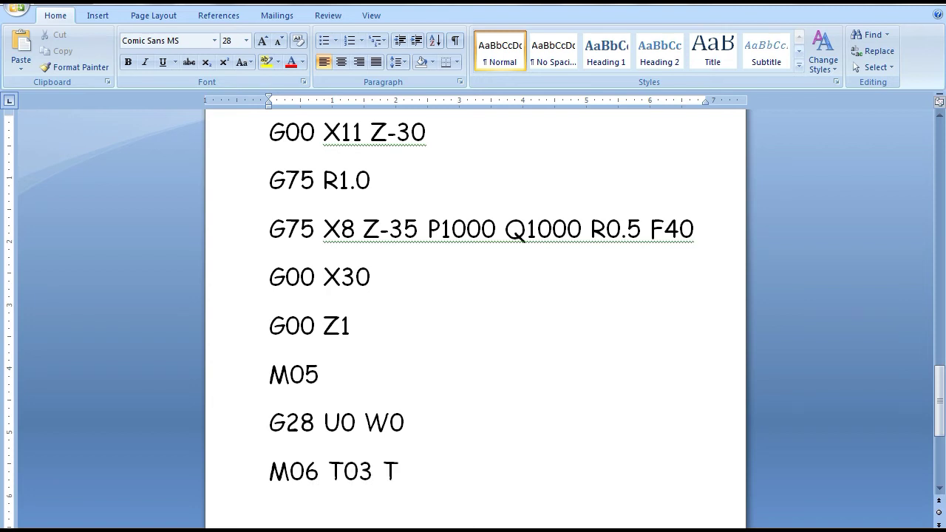
{"action": "type", "text": "HREAD C"}
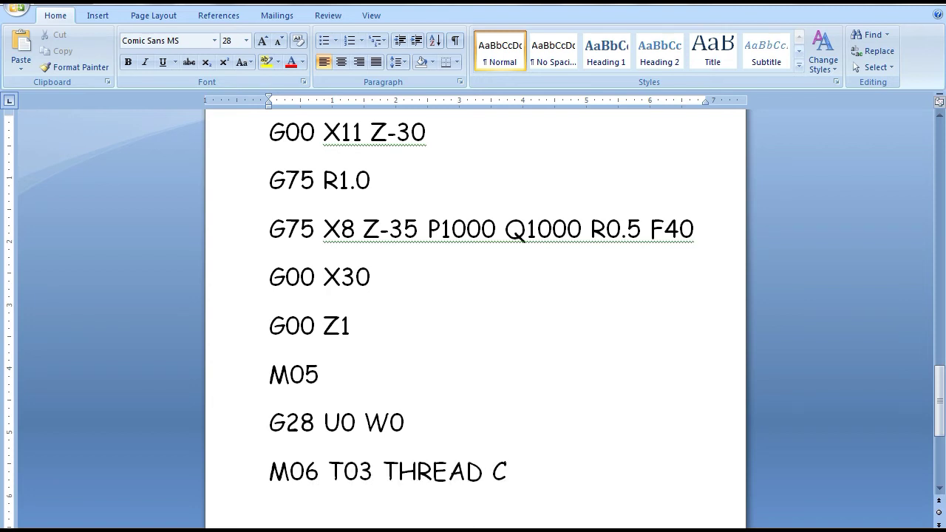
{"action": "type", "text": "UTTING TOOL "}
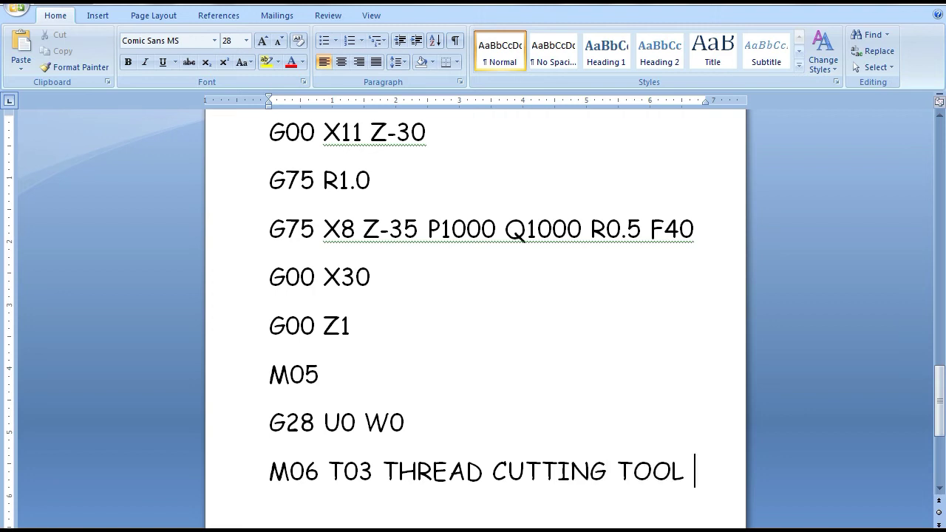
{"action": "type", "text": "SELECT"}
Step: Shorten the tool change to M06T03, then add M03 S1500 and G00 X10 Z1
{"action": "key", "text": "BackSpace"}
{"action": "key", "text": "BackSpace"}
{"action": "key", "text": "BackSpace"}
{"action": "key", "text": "BackSpace"}
{"action": "key", "text": "BackSpace"}
{"action": "key", "text": "BackSpace"}
{"action": "key", "text": "BackSpace"}
{"action": "key", "text": "BackSpace"}
{"action": "key", "text": "BackSpace"}
{"action": "key", "text": "BackSpace"}
{"action": "key", "text": "BackSpace"}
{"action": "key", "text": "BackSpace"}
{"action": "key", "text": "BackSpace"}
{"action": "key", "text": "BackSpace"}
{"action": "key", "text": "BackSpace"}
{"action": "key", "text": "BackSpace"}
{"action": "key", "text": "BackSpace"}
{"action": "key", "text": "BackSpace"}
{"action": "key", "text": "BackSpace"}
{"action": "key", "text": "BackSpace"}
{"action": "key", "text": "BackSpace"}
{"action": "key", "text": "BackSpace"}
{"action": "key", "text": "BackSpace"}
{"action": "key", "text": "BackSpace"}
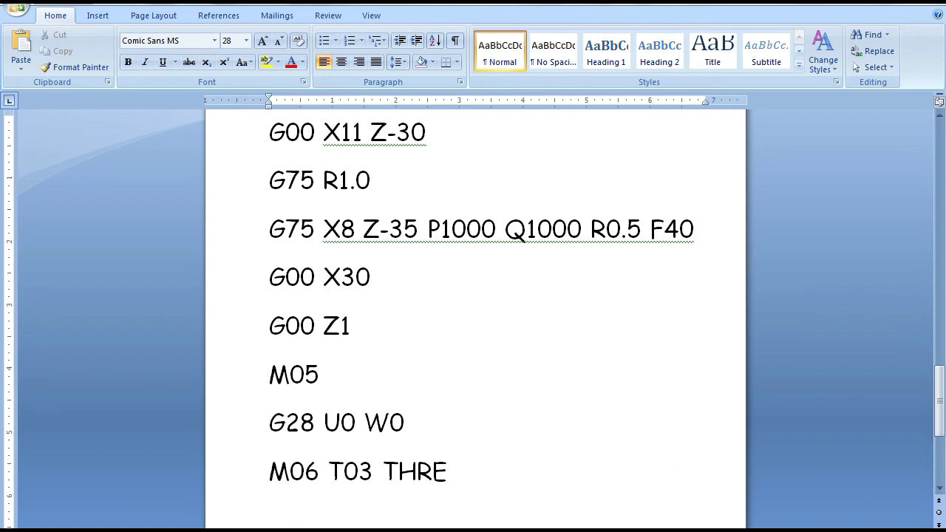
{"action": "type", "text": "T03"}
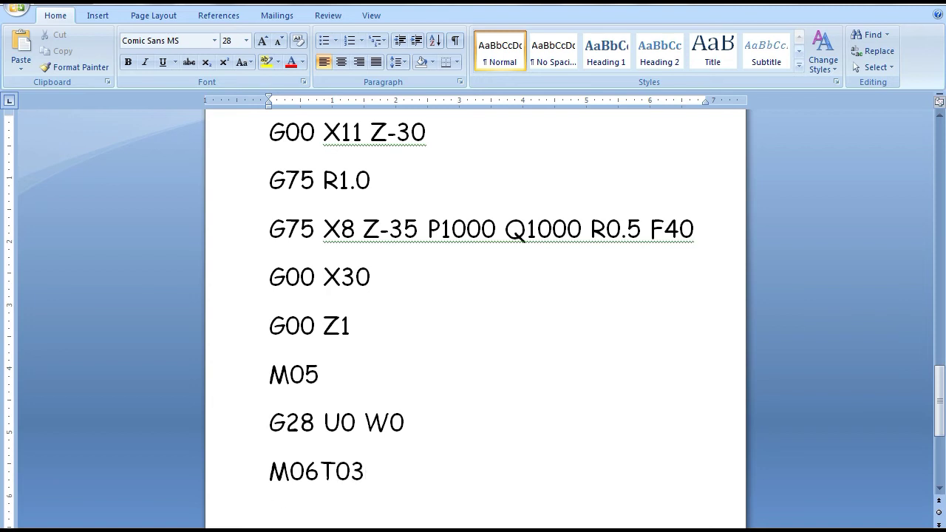
{"action": "key", "text": "Return"}
{"action": "type", "text": "M03 S1"}
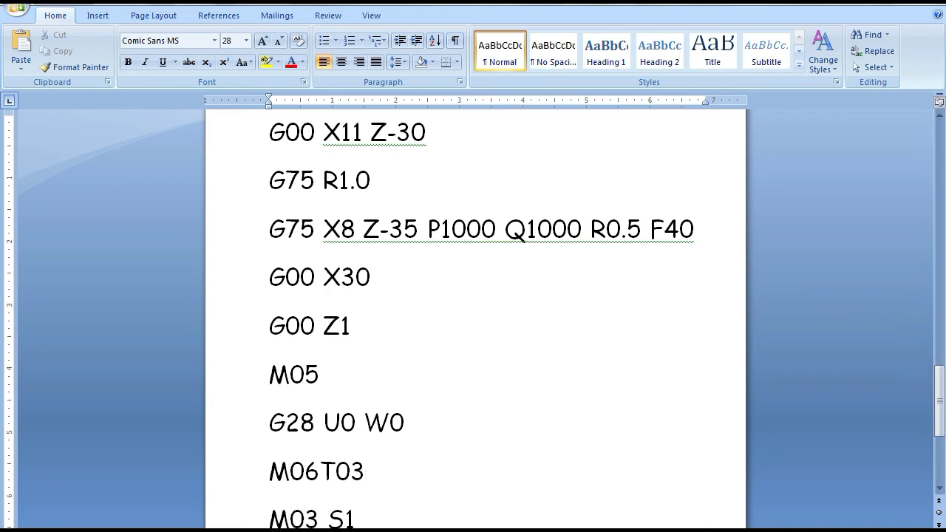
{"action": "type", "text": "500"}
{"action": "key", "text": "Return"}
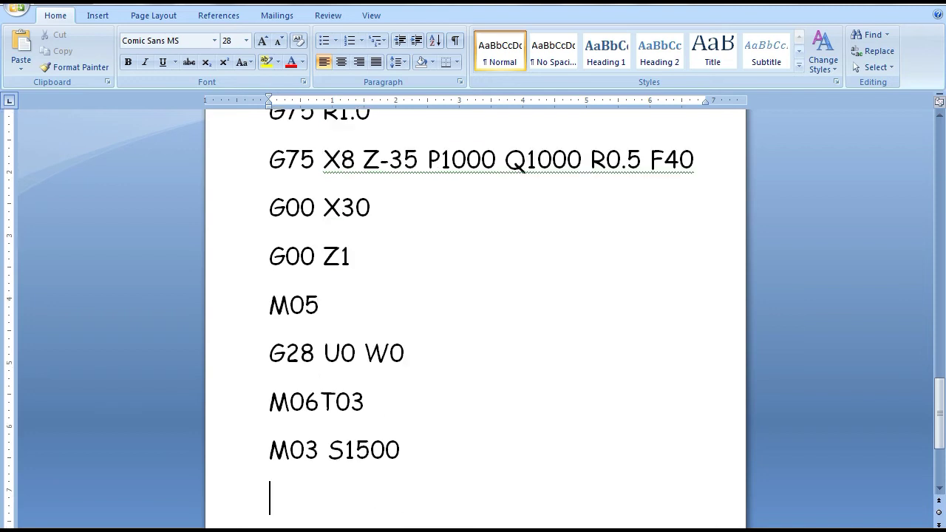
{"action": "scroll", "coordinate": [674, 399], "scroll_direction": "down", "scroll_amount": 2}
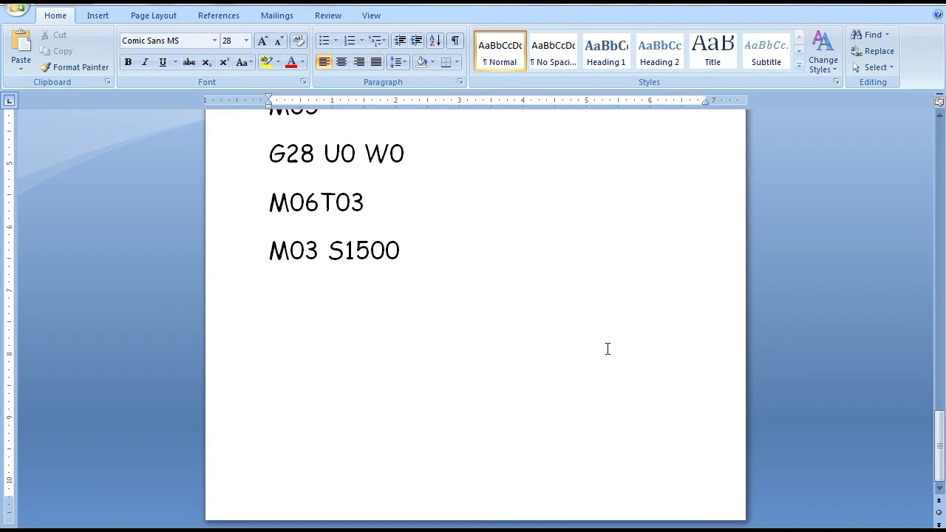
{"action": "type", "text": "G00 X10"}
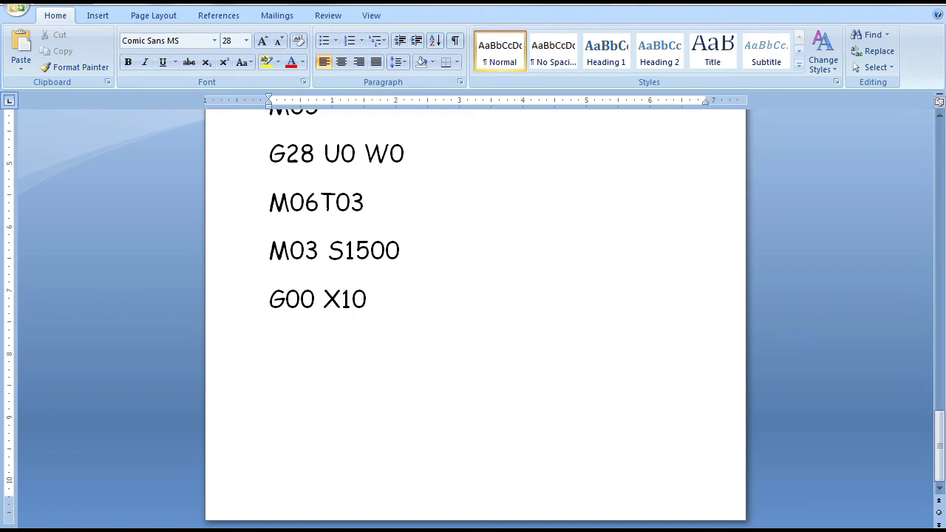
{"action": "type", "text": " Z1"}
{"action": "left_click", "coordinate": [269, 507]}
{"action": "scroll", "coordinate": [473, 311], "scroll_direction": "down", "scroll_amount": 5}
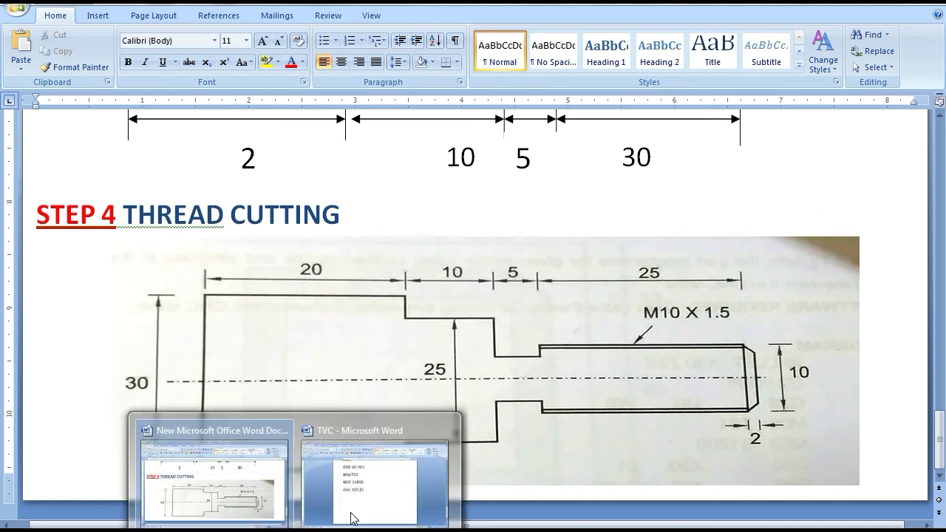
{"action": "left_click", "coordinate": [352, 519]}
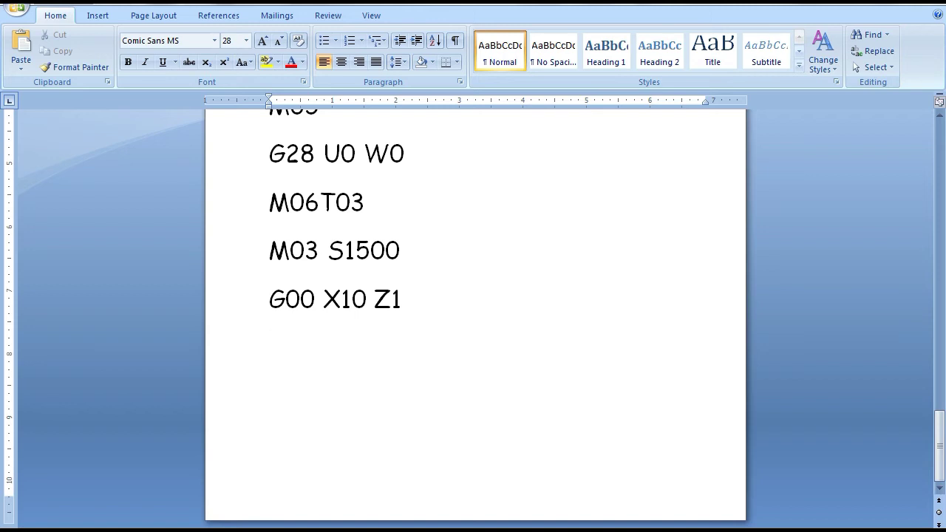
Step: Replace the G92 label with the threading line G92 X9.5 Z-25 F1.5
{"action": "type", "text": "G92 THREAD "}
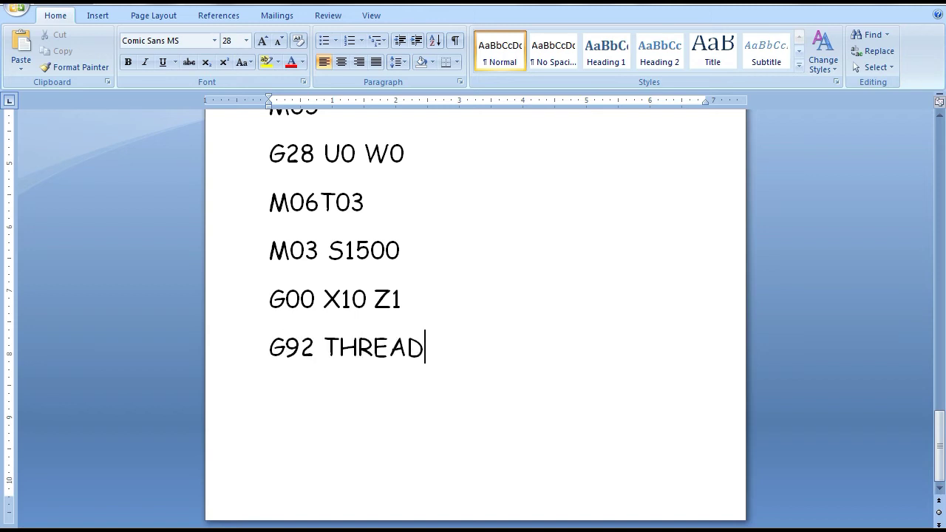
{"action": "type", "text": "CUTTING"}
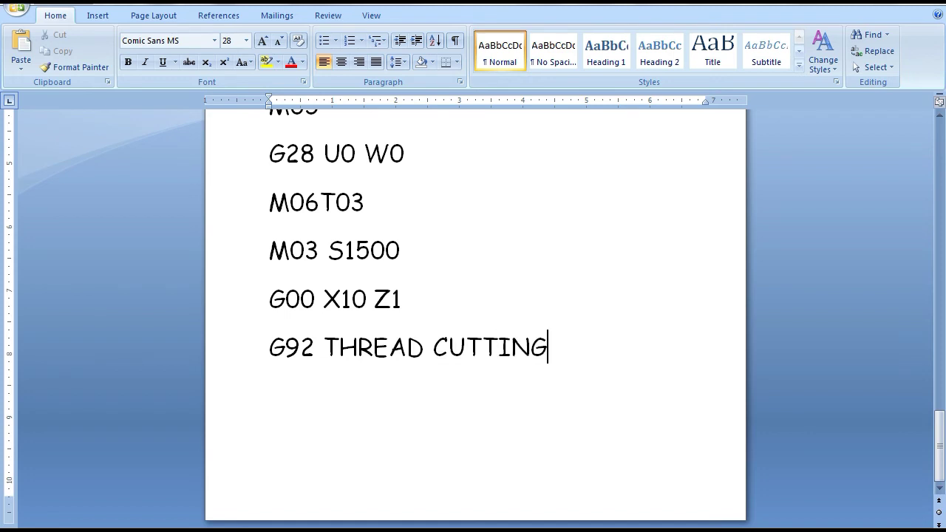
{"action": "type", "text": " G CODE"}
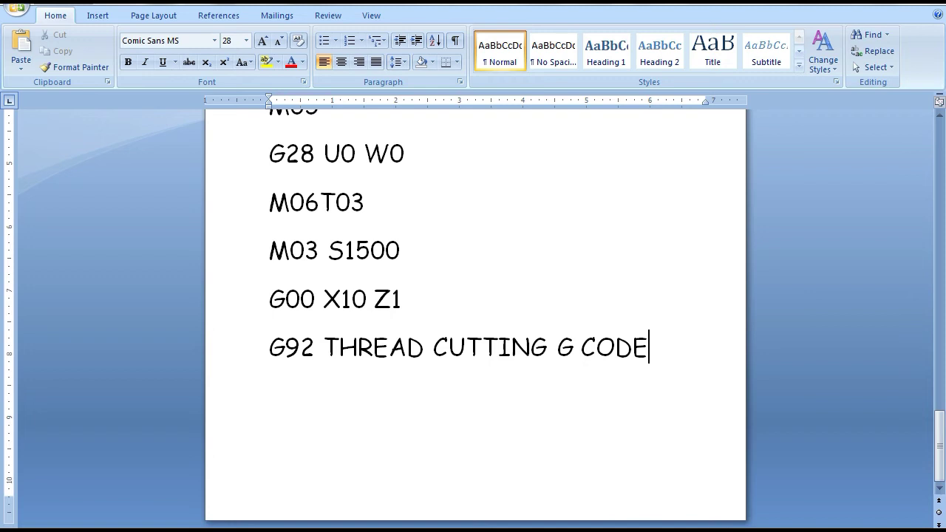
{"action": "key", "text": "BackSpace"}
{"action": "key", "text": "BackSpace"}
{"action": "key", "text": "BackSpace"}
{"action": "key", "text": "BackSpace"}
{"action": "key", "text": "BackSpace"}
{"action": "key", "text": "BackSpace"}
{"action": "key", "text": "BackSpace"}
{"action": "key", "text": "BackSpace"}
{"action": "key", "text": "BackSpace"}
{"action": "key", "text": "BackSpace"}
{"action": "key", "text": "BackSpace"}
{"action": "key", "text": "BackSpace"}
{"action": "key", "text": "BackSpace"}
{"action": "key", "text": "BackSpace"}
{"action": "key", "text": "BackSpace"}
{"action": "key", "text": "BackSpace"}
{"action": "key", "text": "BackSpace"}
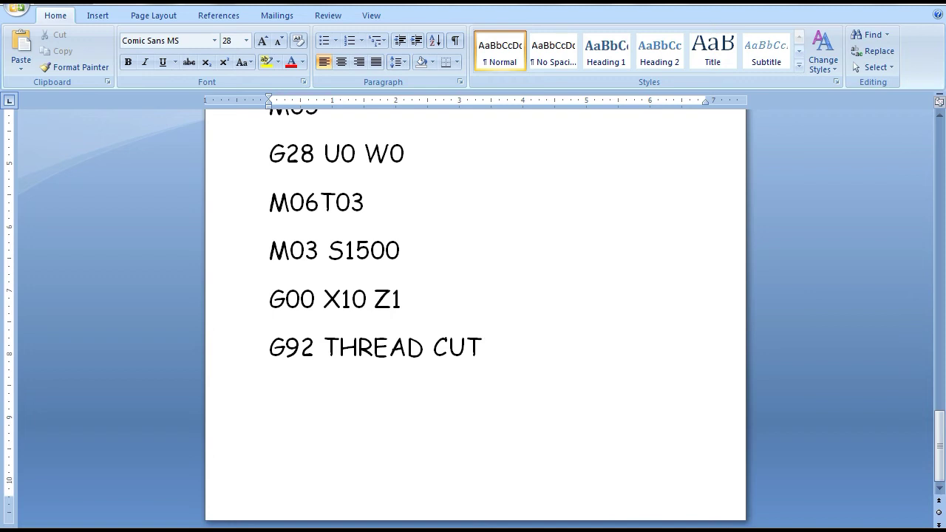
{"action": "key", "text": "BackSpace"}
{"action": "key", "text": "BackSpace"}
{"action": "key", "text": "BackSpace"}
{"action": "key", "text": "BackSpace"}
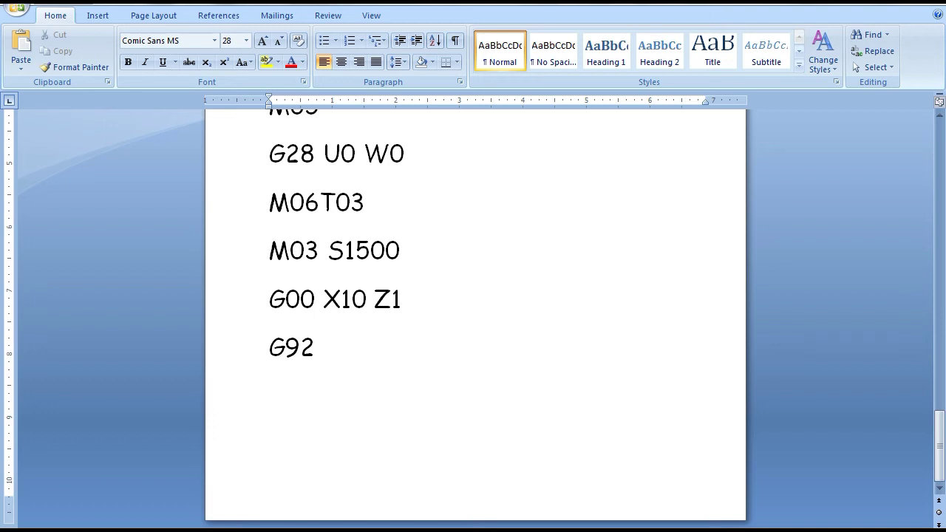
{"action": "type", "text": "X9.5 Z"}
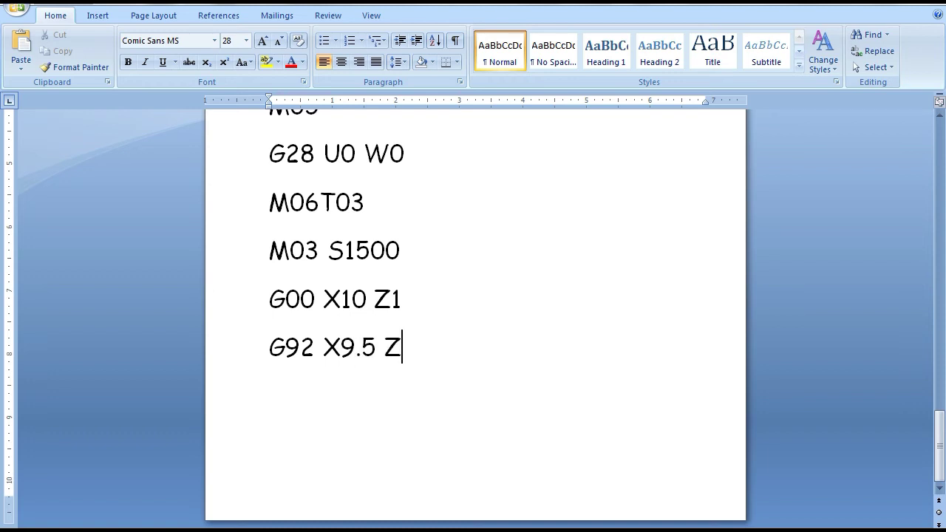
{"action": "type", "text": "-25 F1.5"}
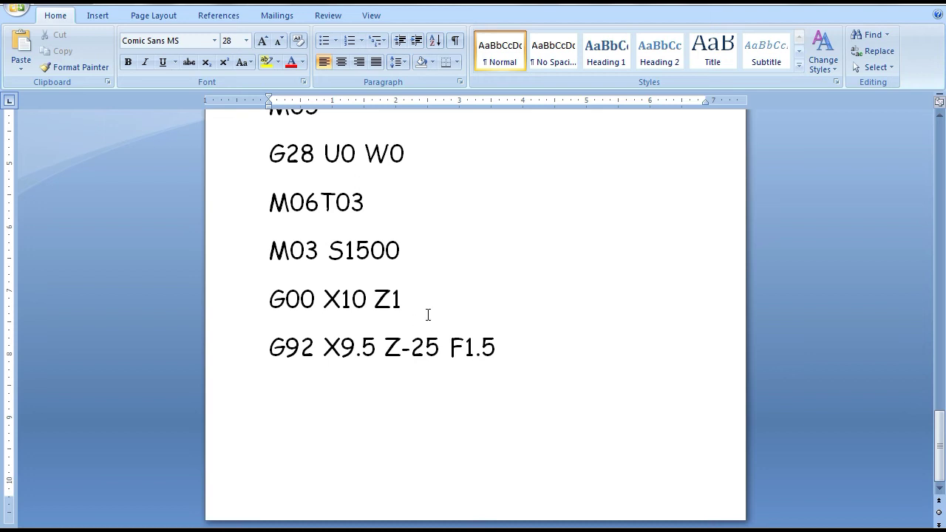
Step: After checking the thread drawing, add the note 'F=LEAD or PITCH OF THREAD', fixing the typo
{"action": "key", "text": "ctrl+shift+Left"}
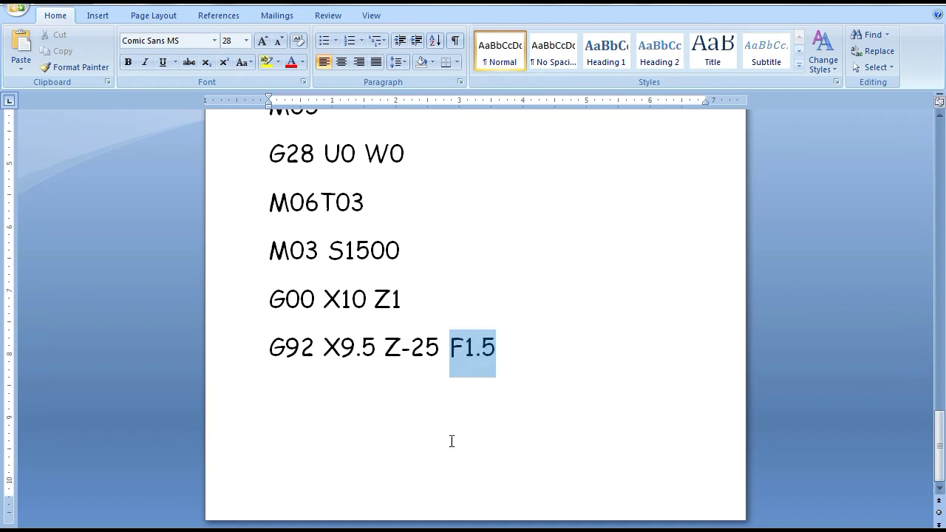
{"action": "left_click", "coordinate": [348, 503]}
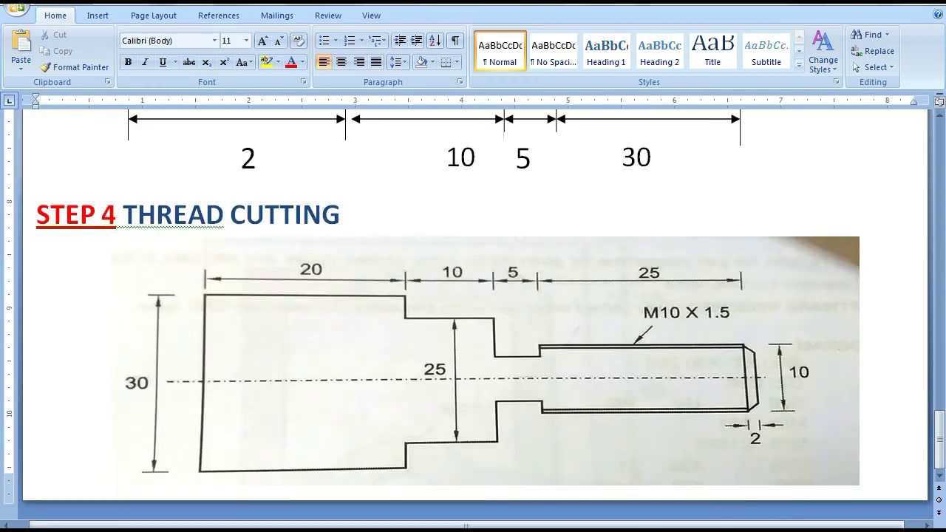
{"action": "left_click", "coordinate": [363, 507]}
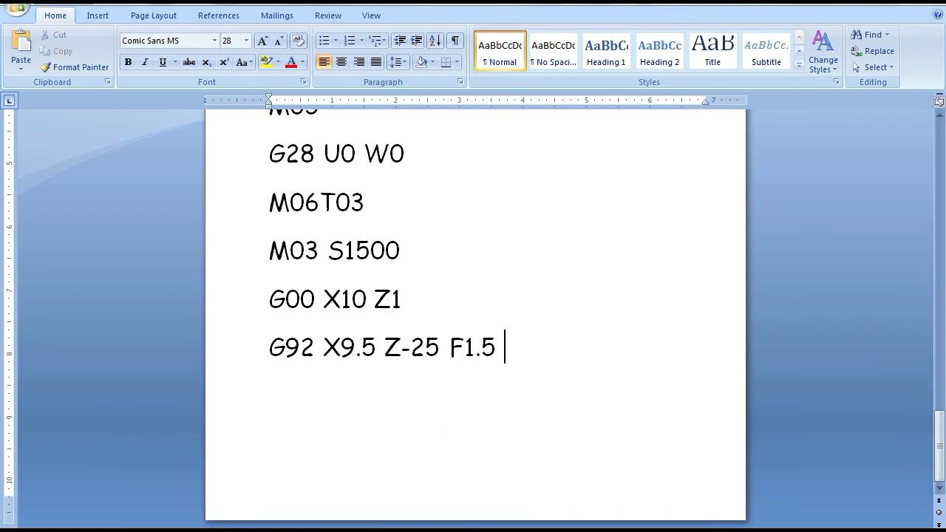
{"action": "type", "text": "F=LEAD "}
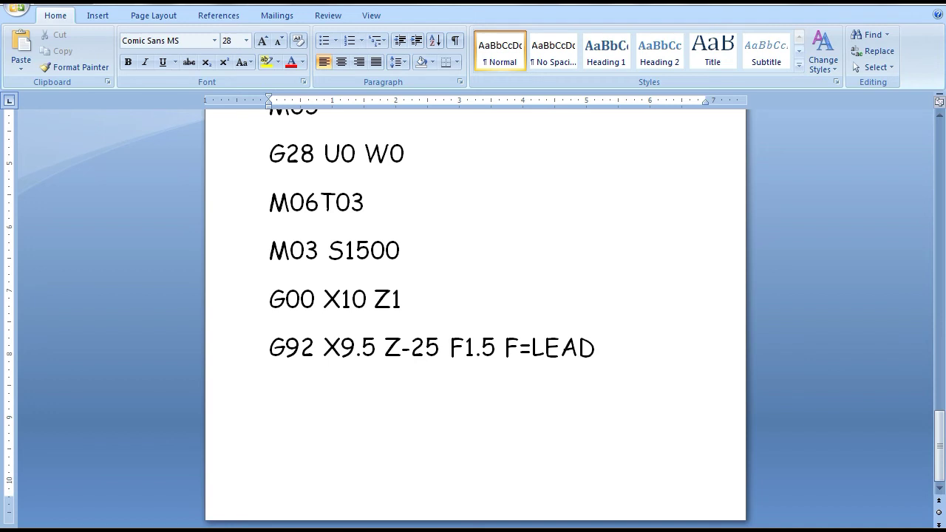
{"action": "type", "text": "or PITC"}
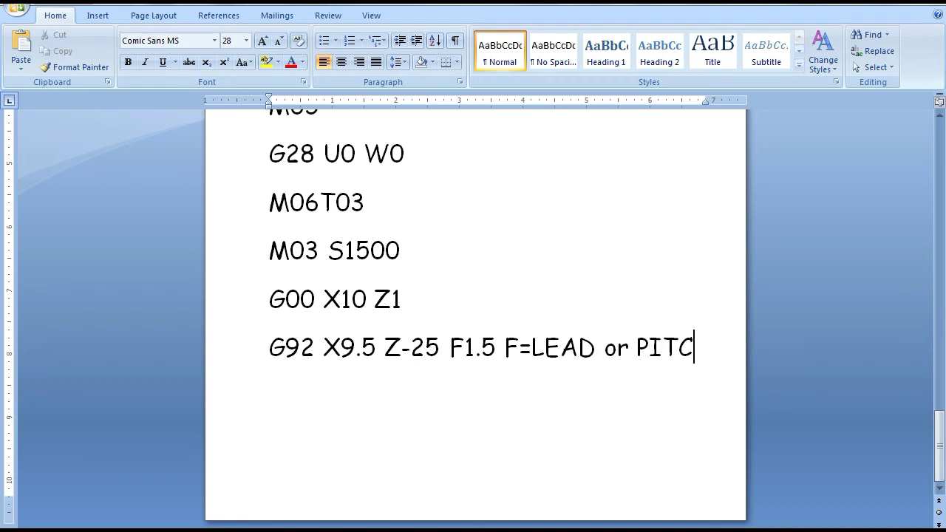
{"action": "type", "text": "H OF"}
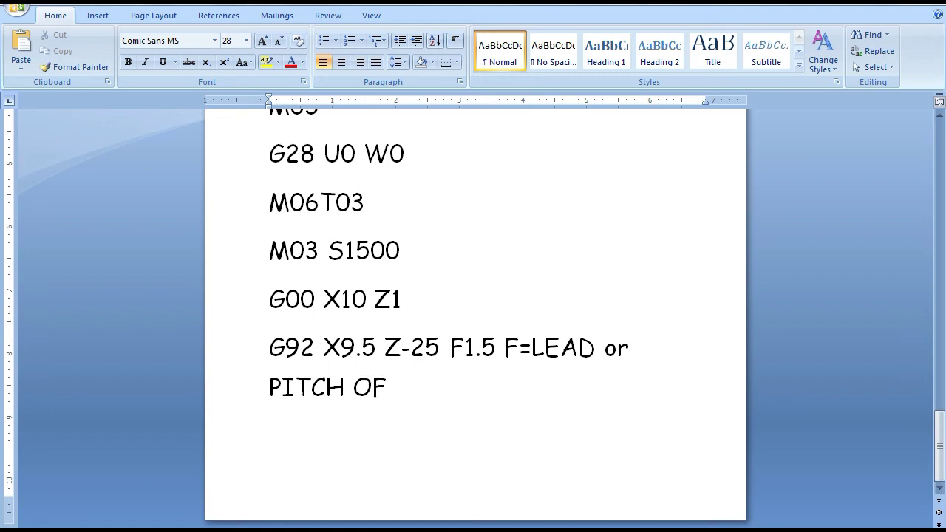
{"action": "type", "text": " HREAD"}
{"action": "key", "text": "Left"}
{"action": "key", "text": "Left"}
{"action": "key", "text": "Left"}
{"action": "key", "text": "Left"}
{"action": "type", "text": "T"}
{"action": "key", "text": "Right"}
{"action": "key", "text": "Right"}
{"action": "key", "text": "Right"}
{"action": "key", "text": "Right"}
{"action": "key", "text": "Left"}
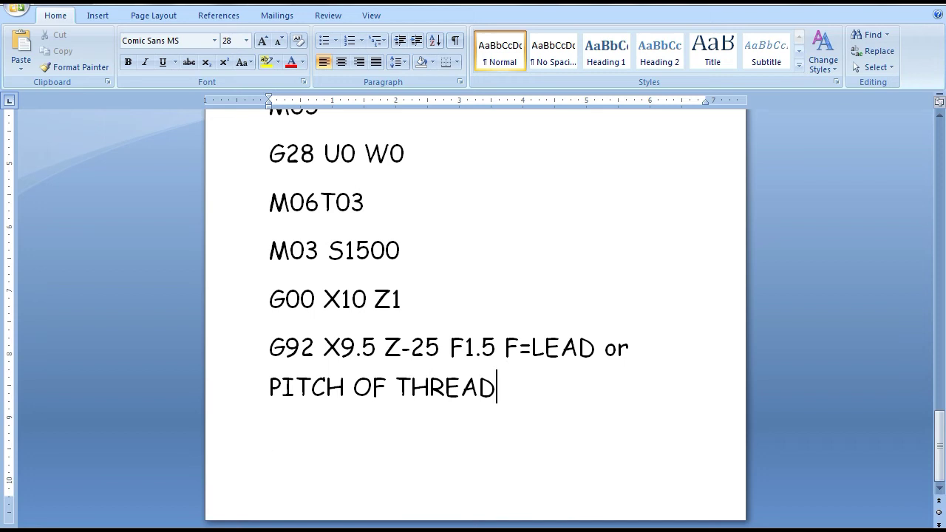
Step: Delete the lead/pitch note and add the second thread pass G92 X9
{"action": "left_click_drag", "start_coordinate": [506, 348], "coordinate": [527, 399]}
{"action": "key", "text": "Delete"}
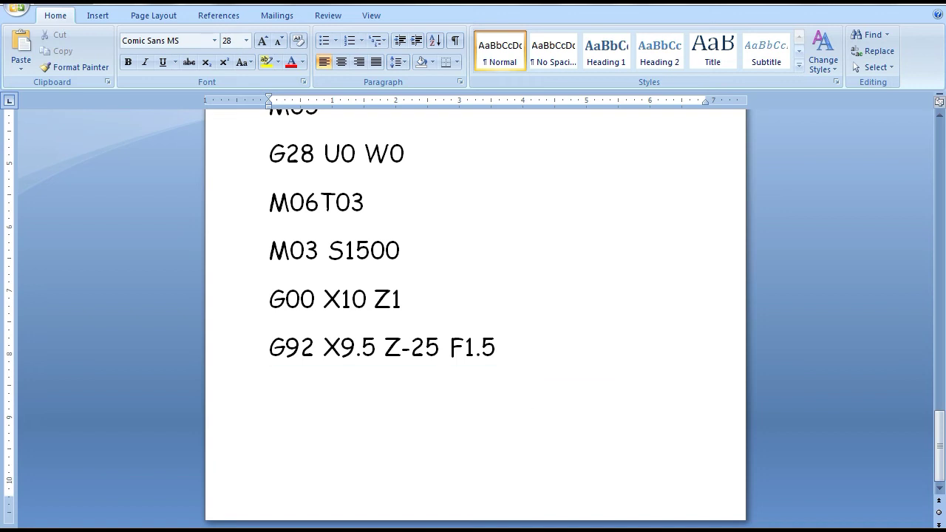
{"action": "key", "text": "Return"}
{"action": "type", "text": "G92 X9"}
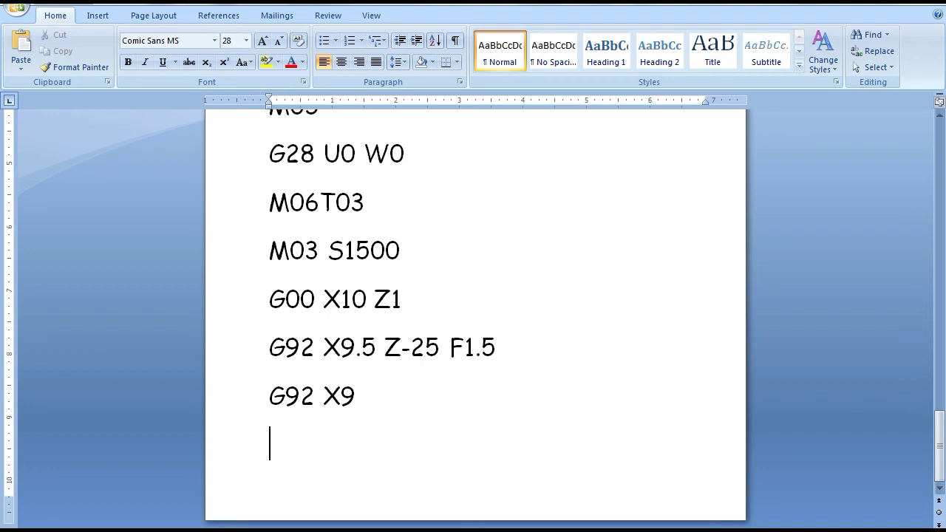
{"action": "key", "text": "Return"}
Step: Add the final thread pass G92 X8, correcting the mistyped B
{"action": "type", "text": "G92"}
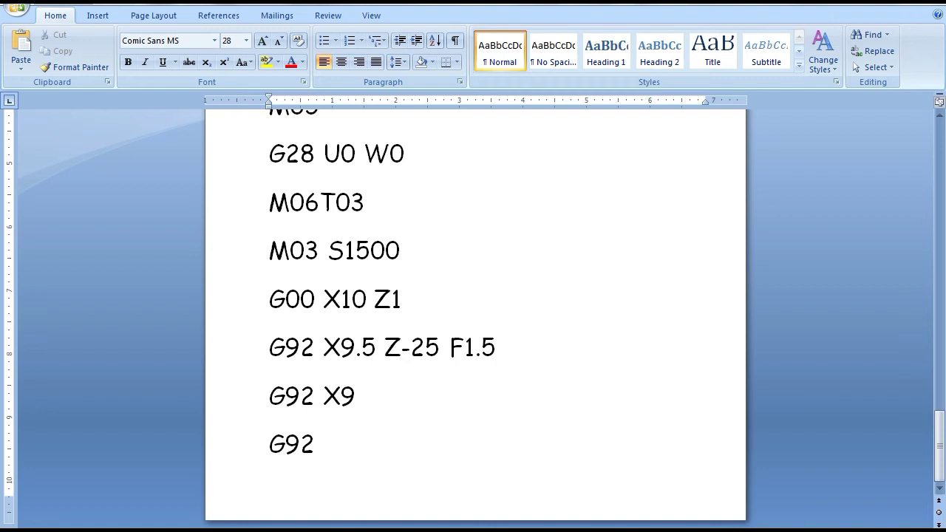
{"action": "type", "text": " XB"}
{"action": "key", "text": "BackSpace"}
{"action": "type", "text": "8"}
{"action": "left_click_drag", "start_coordinate": [383, 440], "coordinate": [273, 442]}
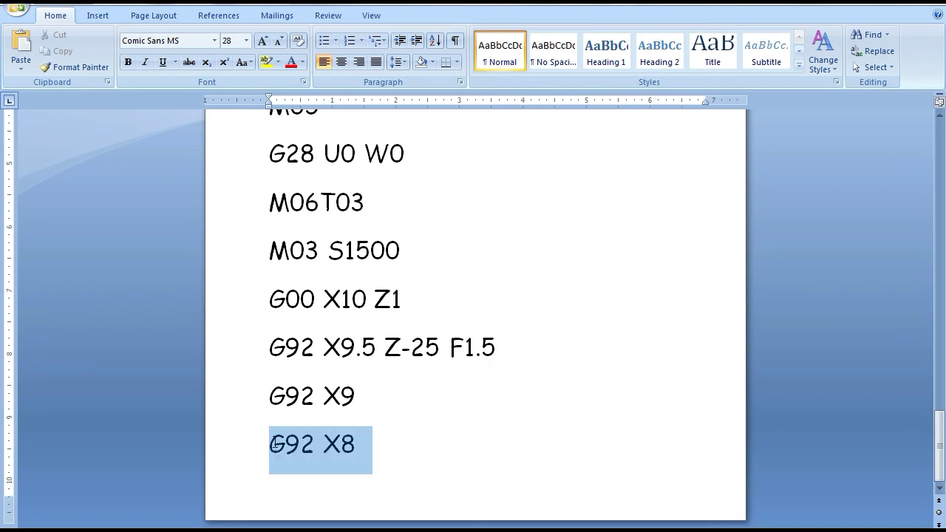
{"action": "left_click_drag", "start_coordinate": [416, 298], "coordinate": [285, 299]}
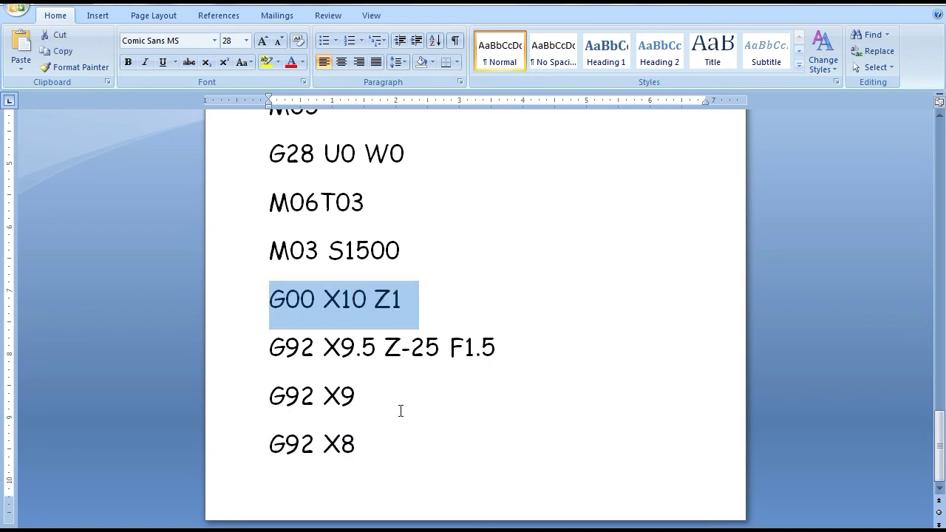
{"action": "left_click", "coordinate": [367, 456]}
Step: Add a new line after G92 X8 and scroll through the finished program to review it
{"action": "key", "text": "Return"}
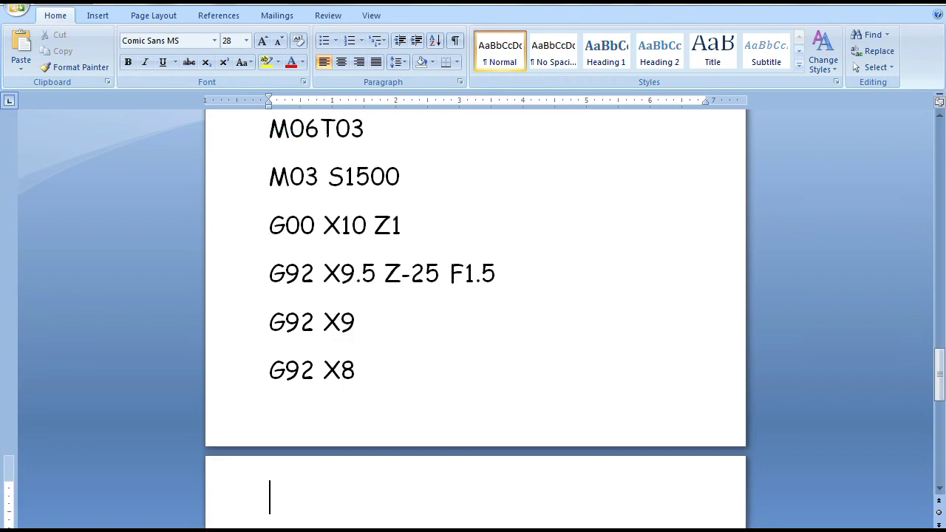
{"action": "scroll", "coordinate": [369, 448], "scroll_direction": "down", "scroll_amount": 3}
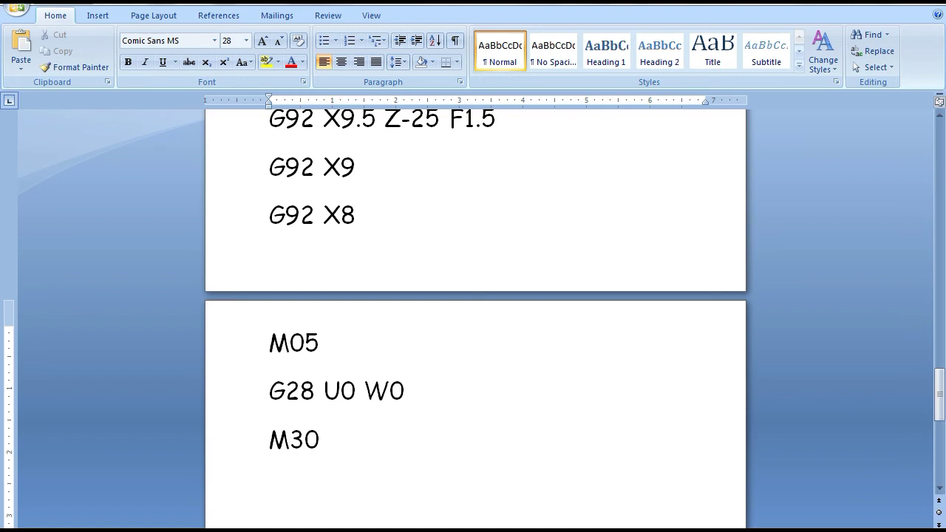
{"action": "scroll", "coordinate": [370, 446], "scroll_direction": "down", "scroll_amount": 2}
{"action": "scroll", "coordinate": [417, 385], "scroll_direction": "up", "scroll_amount": 10}
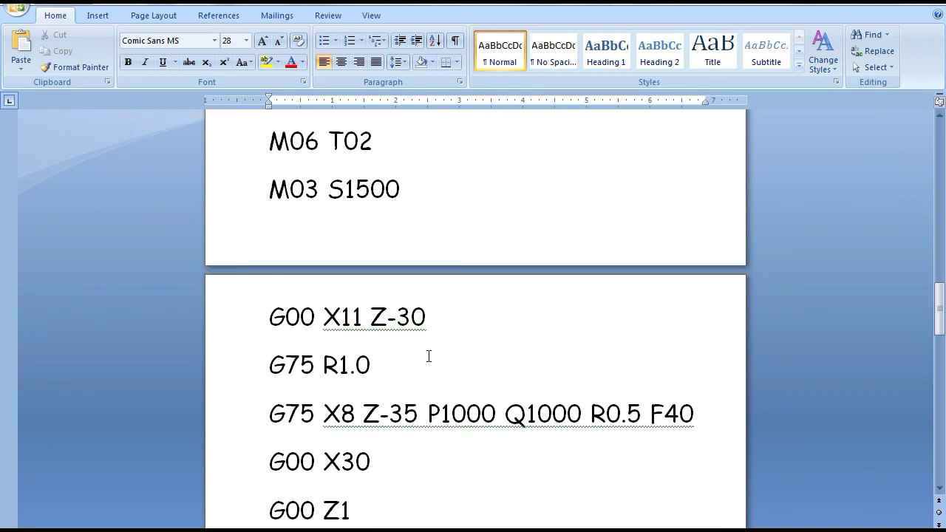
{"action": "scroll", "coordinate": [429, 356], "scroll_direction": "down", "scroll_amount": 2}
{"action": "scroll", "coordinate": [429, 356], "scroll_direction": "down", "scroll_amount": 8}
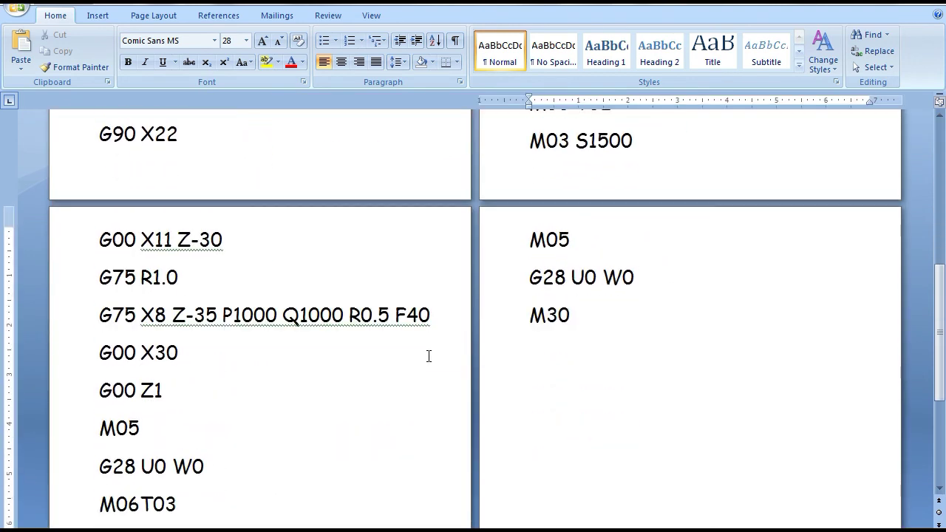
{"action": "scroll", "coordinate": [428, 357], "scroll_direction": "down", "scroll_amount": 2}
{"action": "scroll", "coordinate": [429, 356], "scroll_direction": "up", "scroll_amount": 4}
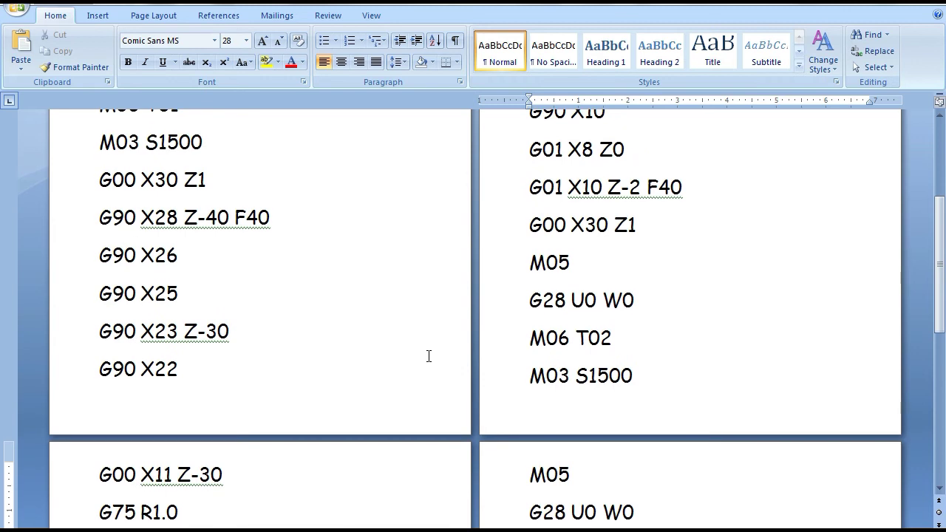
{"action": "scroll", "coordinate": [428, 356], "scroll_direction": "up", "scroll_amount": 3}
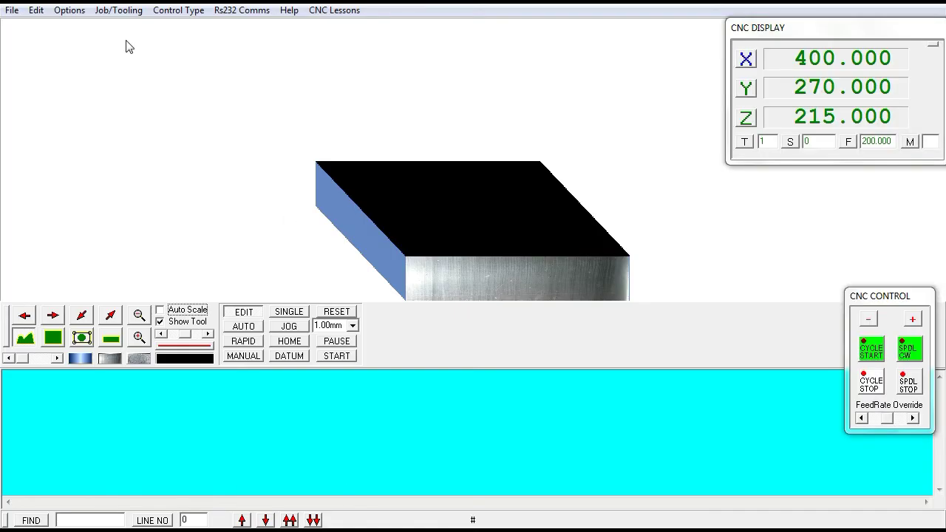
Step: Set Control Type to Fanuc O Turning and open Billet Settings under Job/Tooling
{"action": "left_click", "coordinate": [179, 10]}
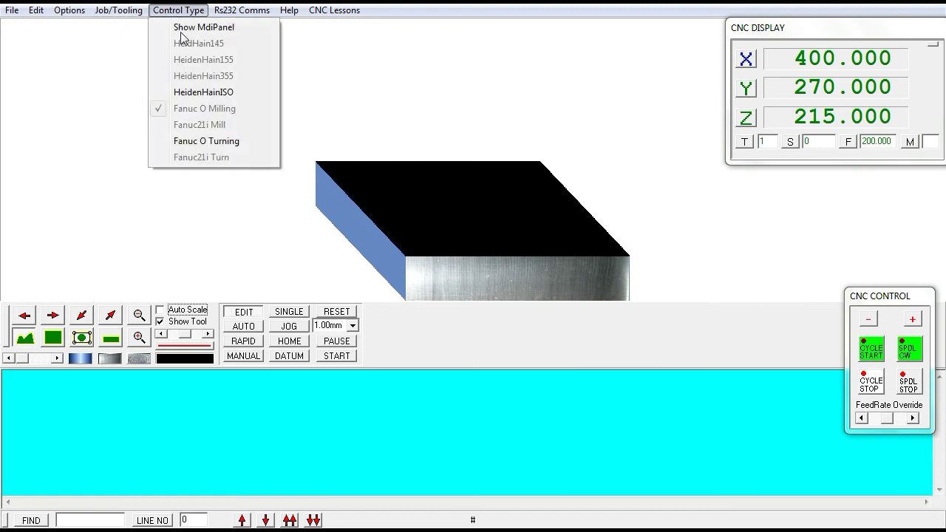
{"action": "left_click", "coordinate": [196, 142]}
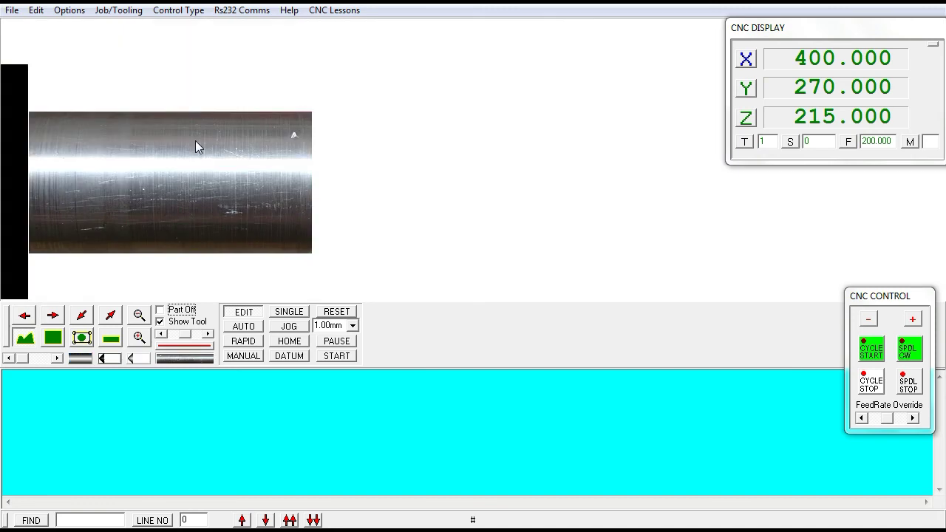
{"action": "left_click", "coordinate": [114, 10]}
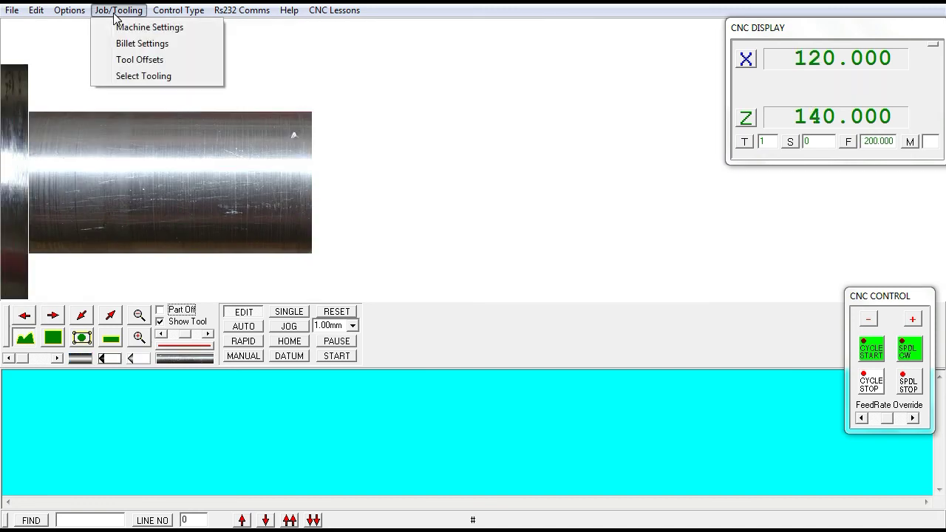
{"action": "left_click", "coordinate": [123, 42]}
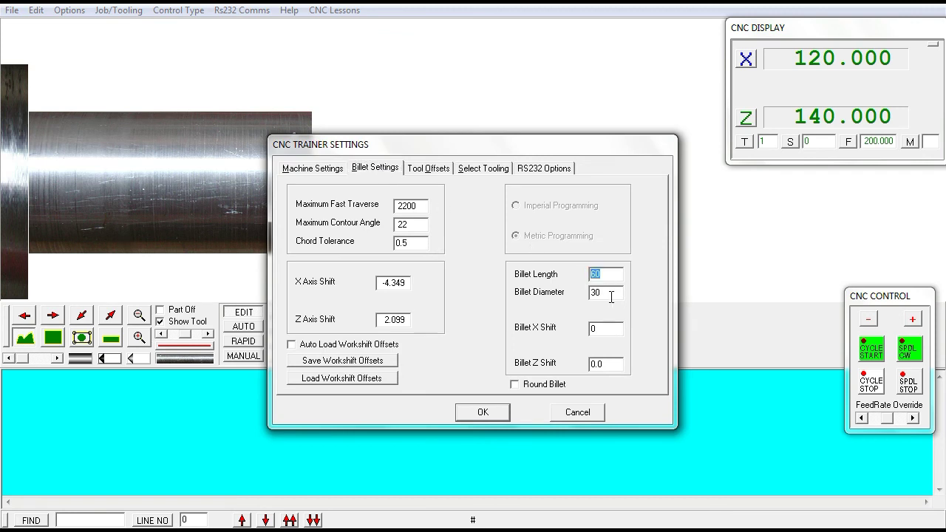
Step: On the Tool Offsets tab, assign the lefthand turning tool to TOOL 1
{"action": "left_click", "coordinate": [445, 172]}
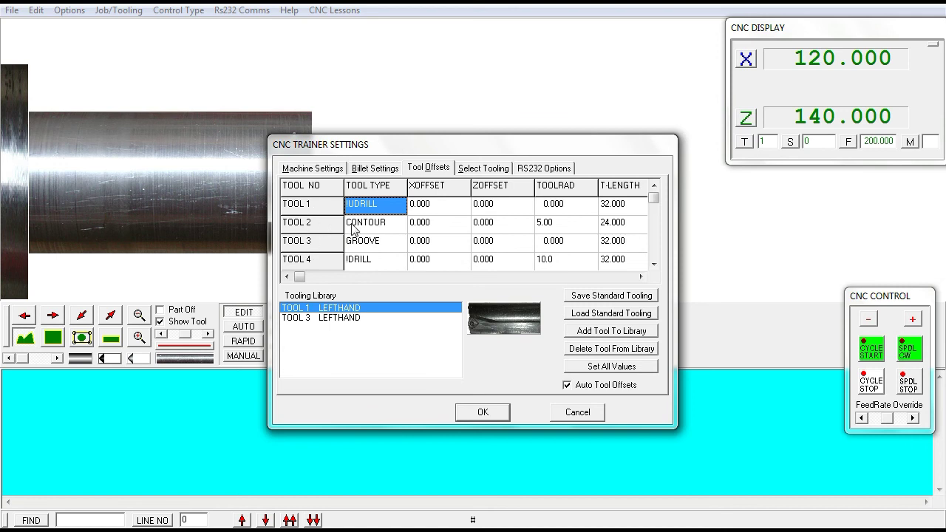
{"action": "left_click", "coordinate": [374, 222]}
{"action": "left_click", "coordinate": [374, 211]}
{"action": "left_click", "coordinate": [477, 169]}
{"action": "left_click_drag", "start_coordinate": [379, 232], "coordinate": [377, 246]}
{"action": "left_click", "coordinate": [316, 267]}
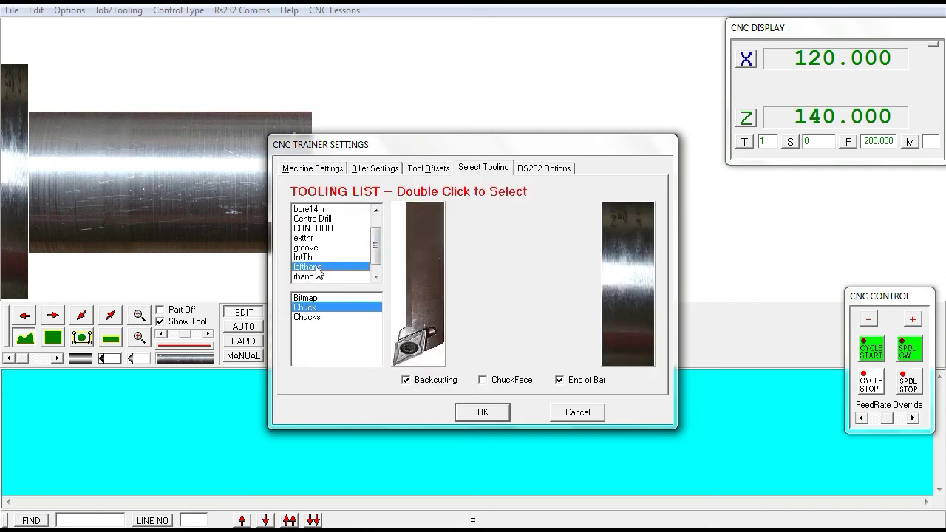
{"action": "left_click", "coordinate": [427, 171]}
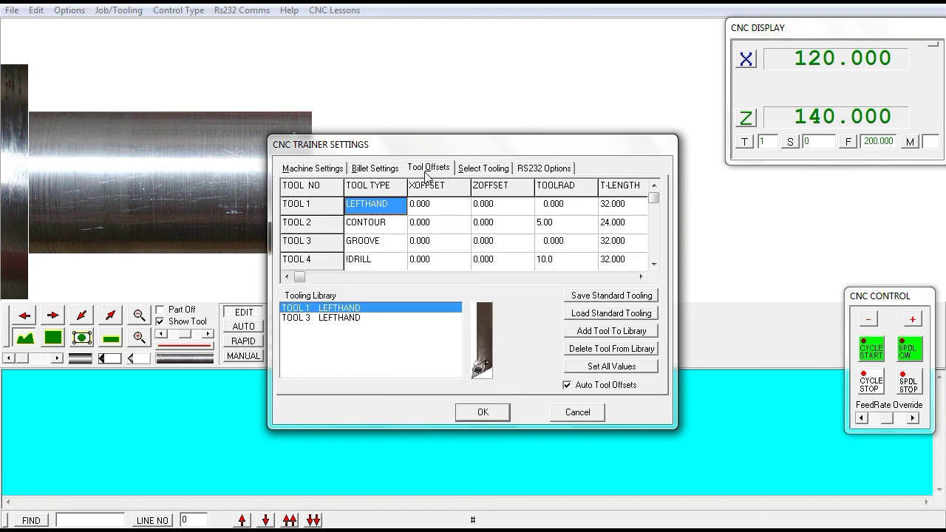
Step: Assign the groove tool to TOOL 2
{"action": "left_click", "coordinate": [370, 224]}
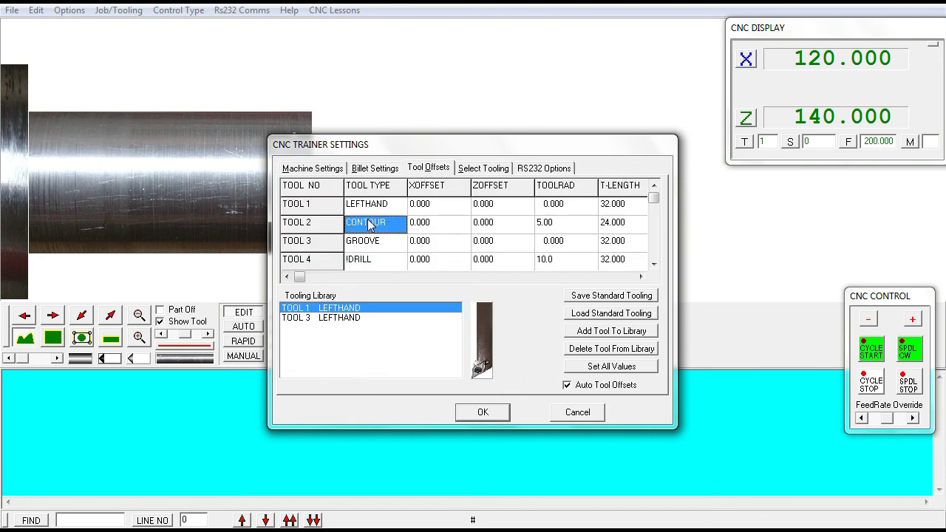
{"action": "left_click", "coordinate": [464, 170]}
{"action": "double_click", "coordinate": [312, 248]}
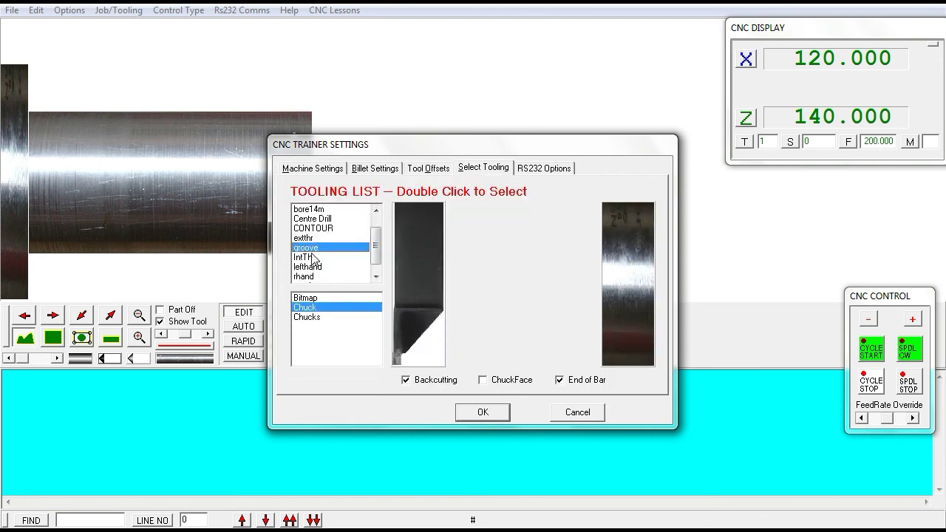
{"action": "left_click", "coordinate": [429, 170]}
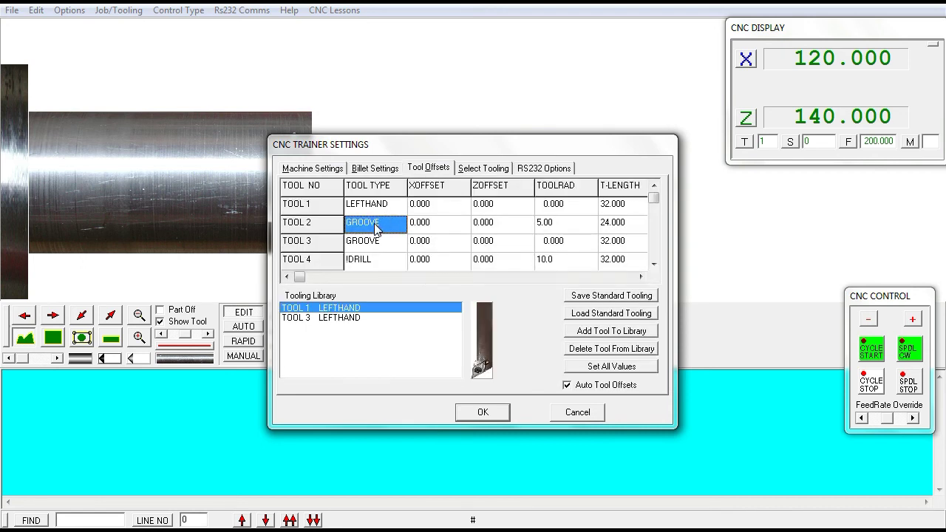
{"action": "left_click", "coordinate": [470, 168]}
{"action": "left_click", "coordinate": [429, 170]}
Step: Assign the external threading tool to TOOL 3 after comparing it with the internal one
{"action": "left_click", "coordinate": [365, 240]}
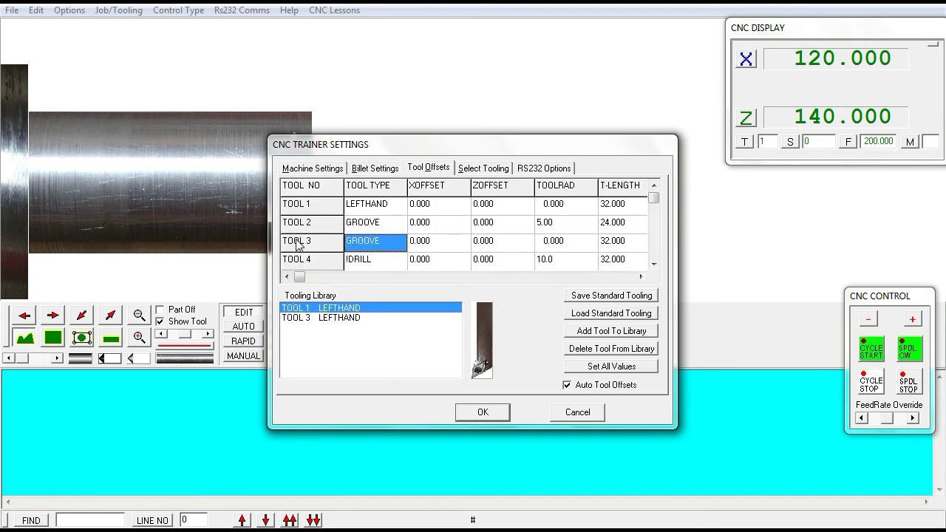
{"action": "left_click", "coordinate": [473, 171]}
{"action": "left_click", "coordinate": [310, 238]}
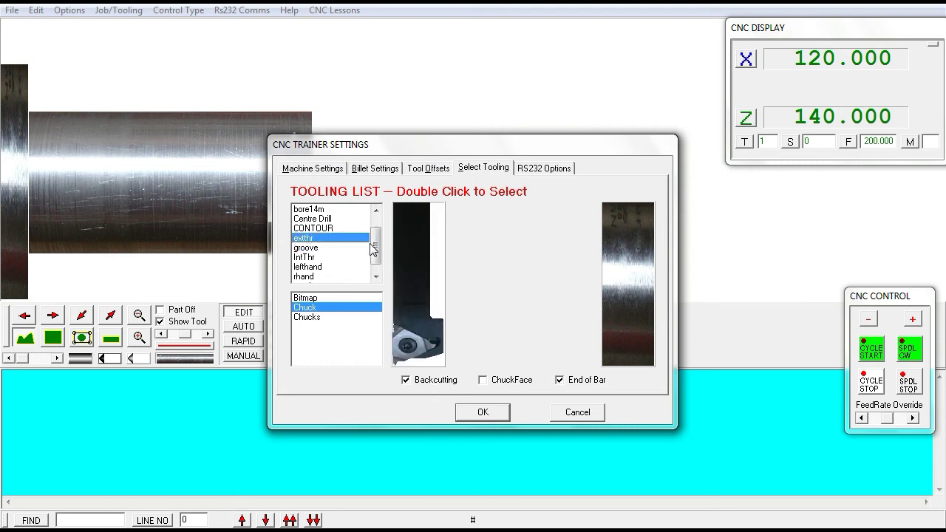
{"action": "left_click", "coordinate": [314, 258]}
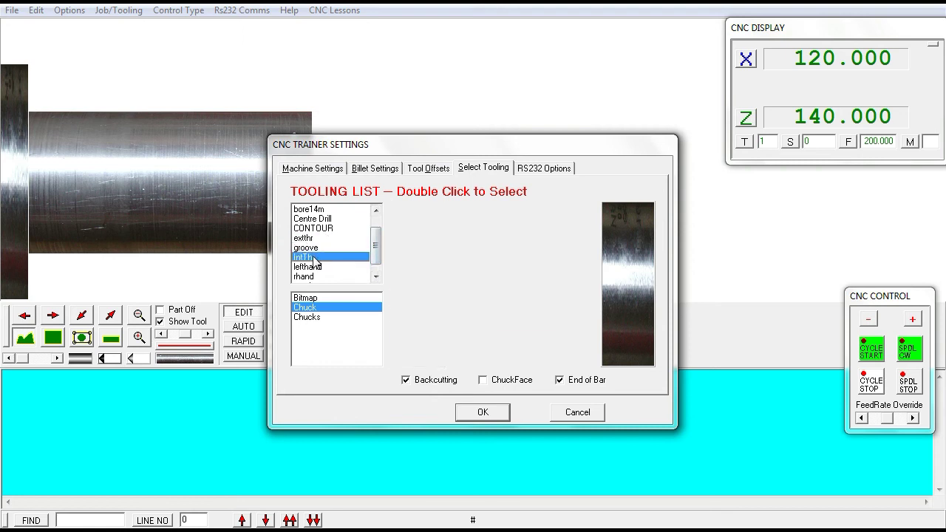
{"action": "left_click", "coordinate": [314, 238]}
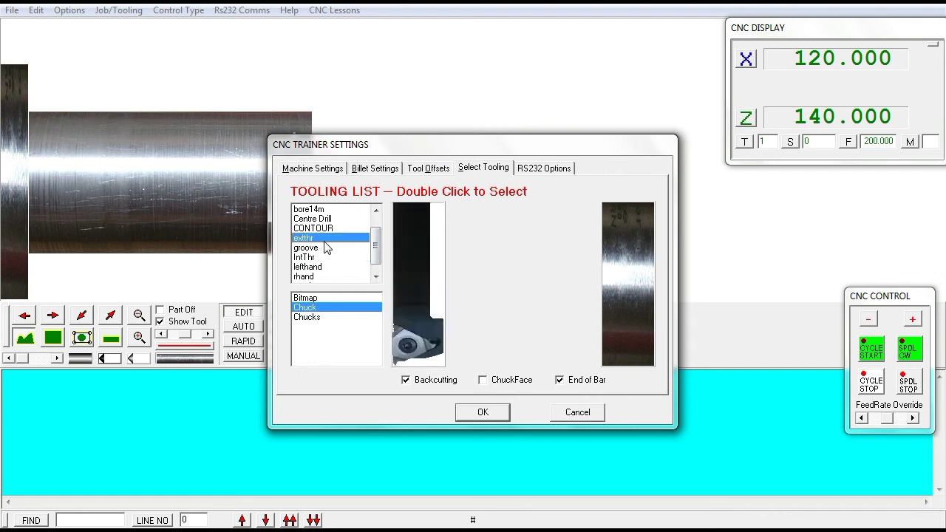
{"action": "left_click", "coordinate": [422, 170]}
Step: Confirm tools 1–3 read LEFTHAND, GROOVE and EXTTHR, and accept the tooling settings
{"action": "left_click", "coordinate": [365, 207]}
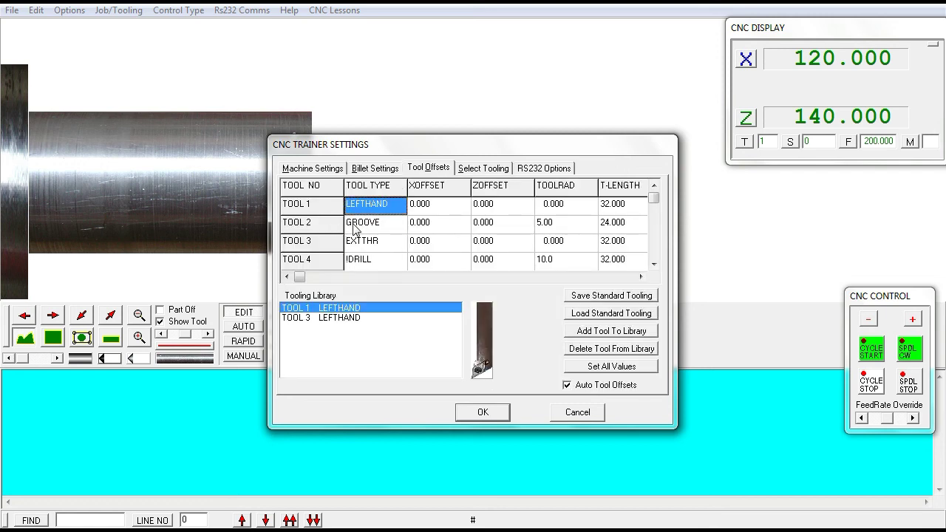
{"action": "left_click", "coordinate": [355, 224]}
{"action": "left_click", "coordinate": [357, 244]}
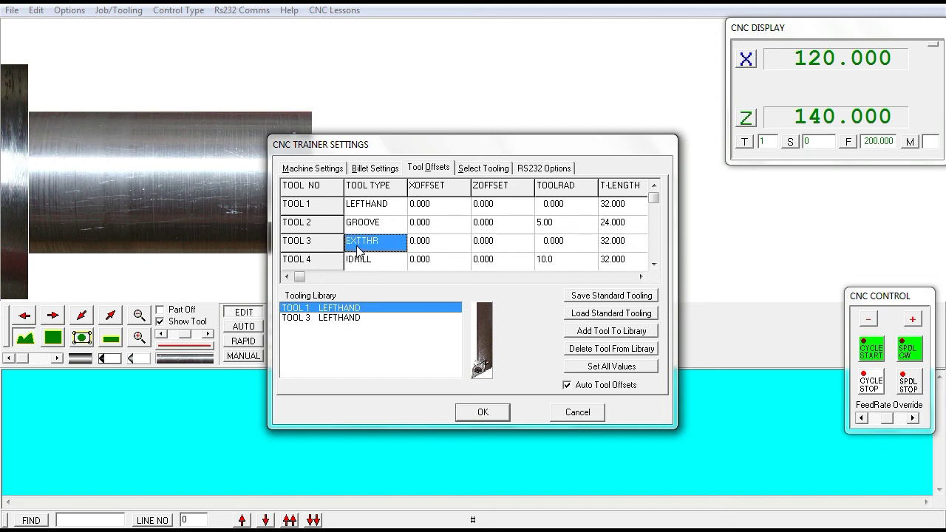
{"action": "left_click", "coordinate": [473, 414]}
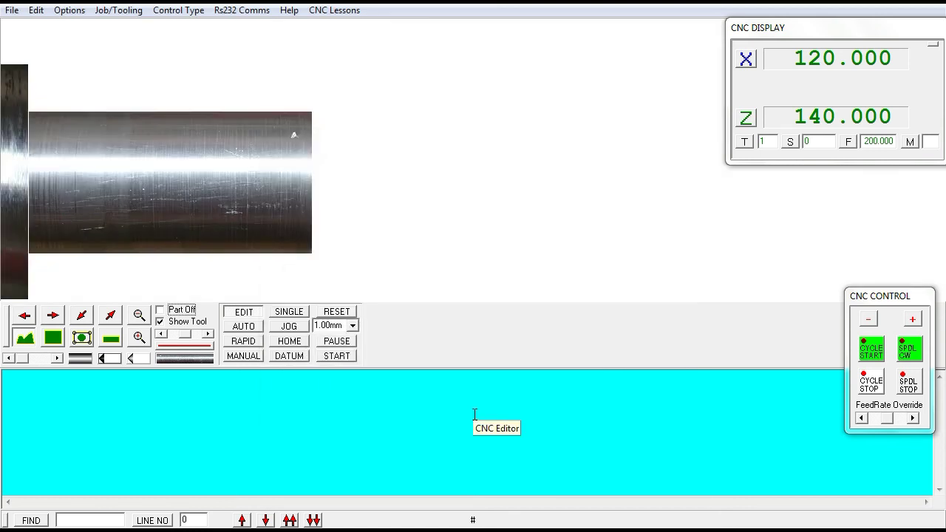
Step: Reset program O1004 to its first line and run it to End Of Program
{"action": "left_click", "coordinate": [475, 414]}
{"action": "left_click", "coordinate": [342, 313]}
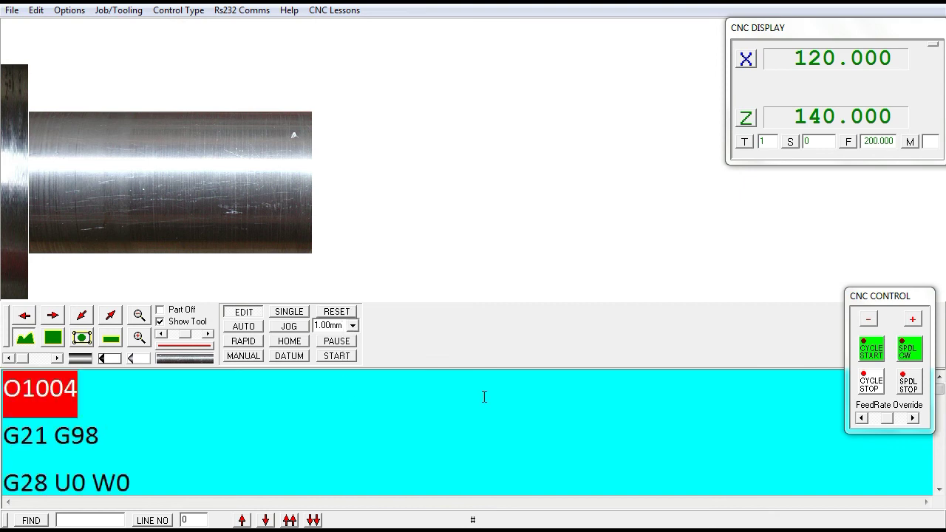
{"action": "left_click", "coordinate": [872, 353]}
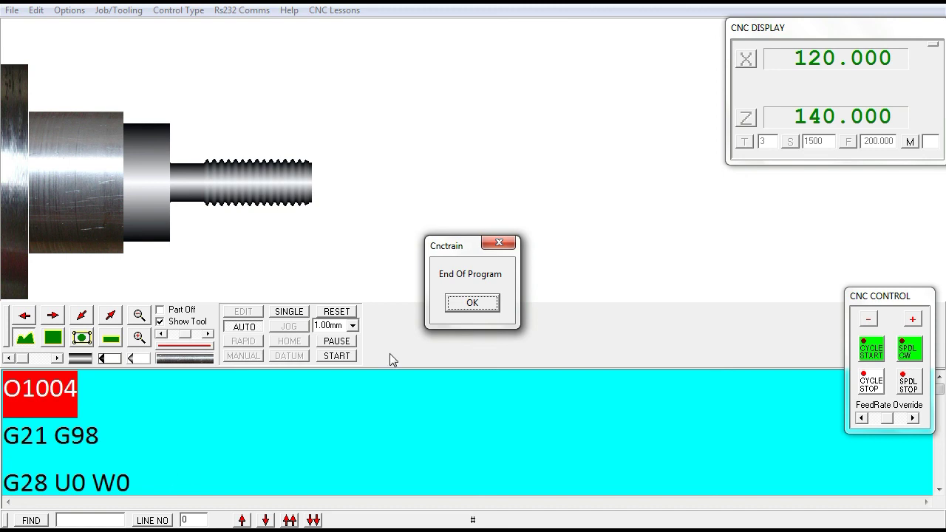
Step: Close the End Of Program message to leave the finished M10 threaded part shown
{"action": "left_click", "coordinate": [477, 306]}
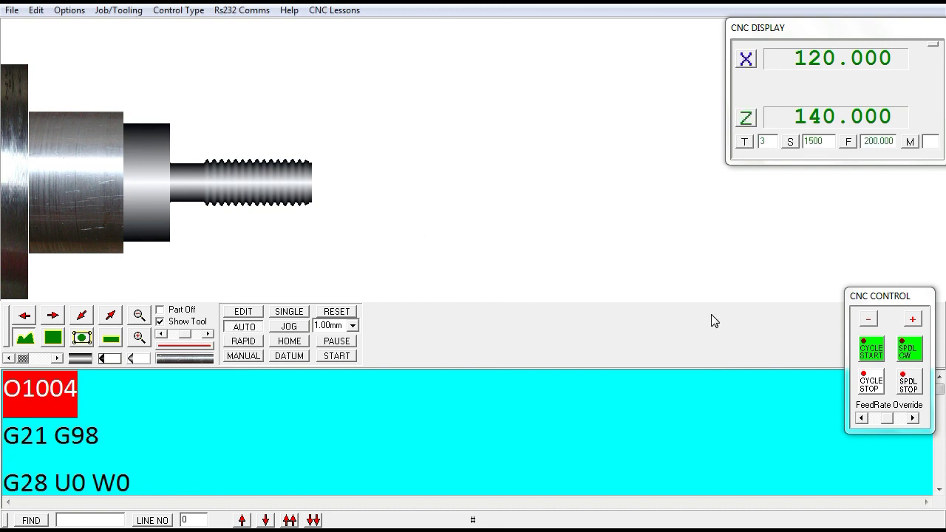